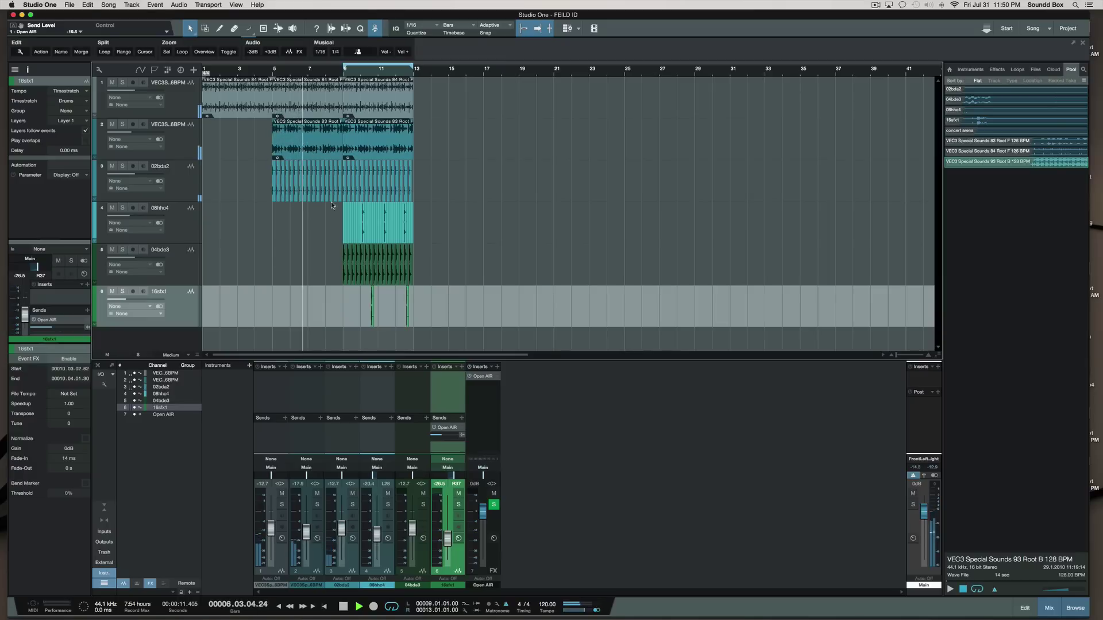
Step: Stop playback at the song start and zoom the arrangement to show bars 1–11
{"action": "key", "text": "space"}
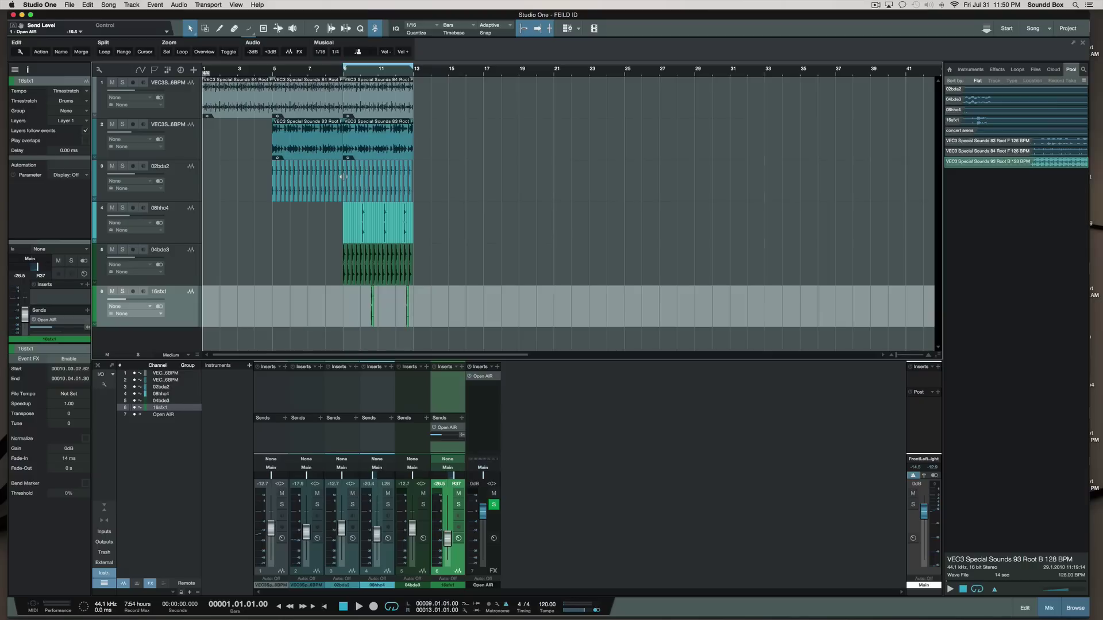
{"action": "key", "text": "e"}
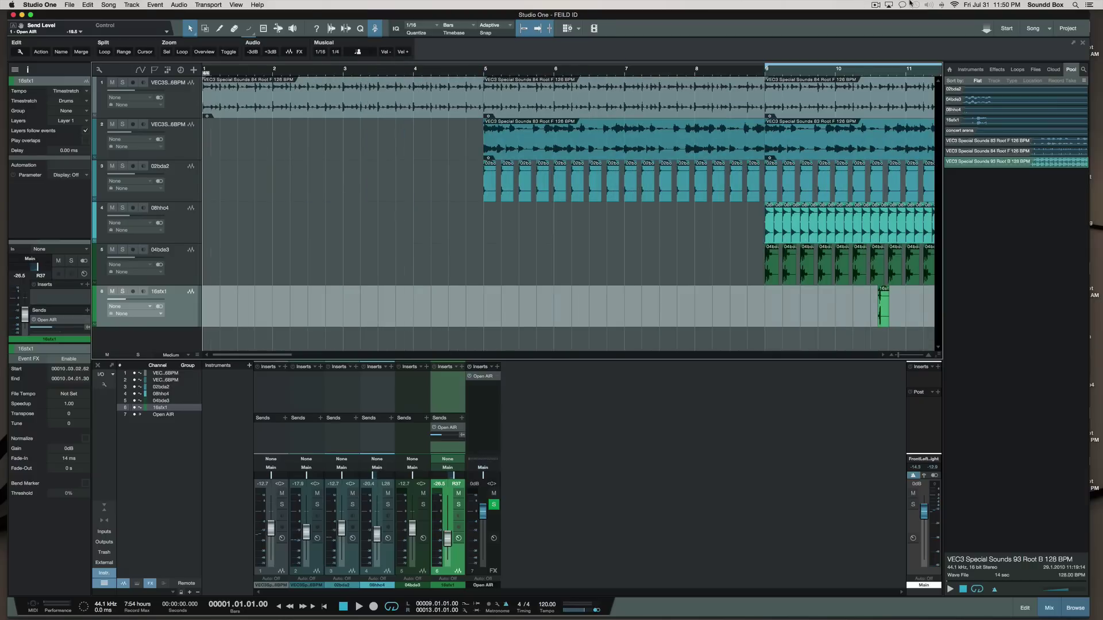
Step: Switch the Browser to its Loops library, then play the song from bar 1
{"action": "left_click", "coordinate": [971, 69]}
{"action": "left_click", "coordinate": [1018, 70]}
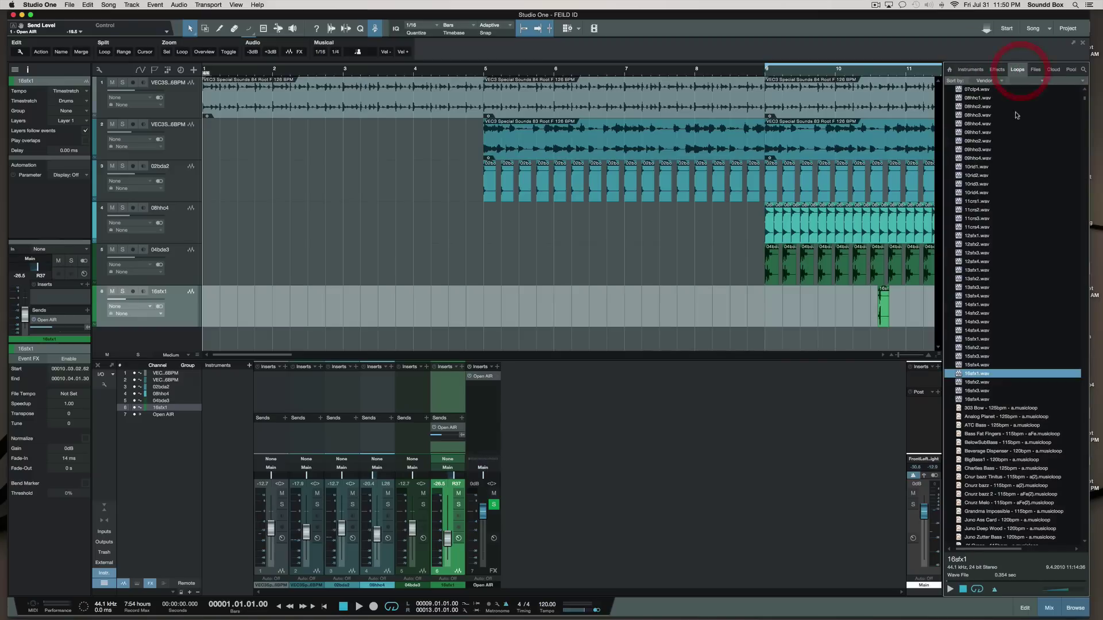
{"action": "scroll", "coordinate": [1014, 277], "scroll_direction": "down", "scroll_amount": 8}
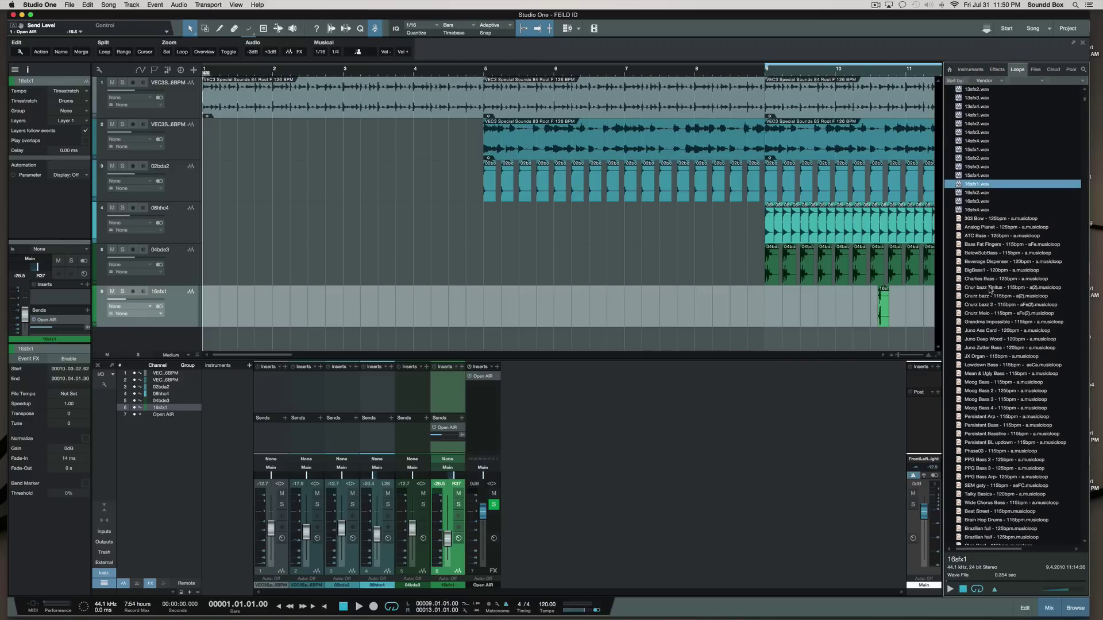
{"action": "left_click", "coordinate": [327, 194]}
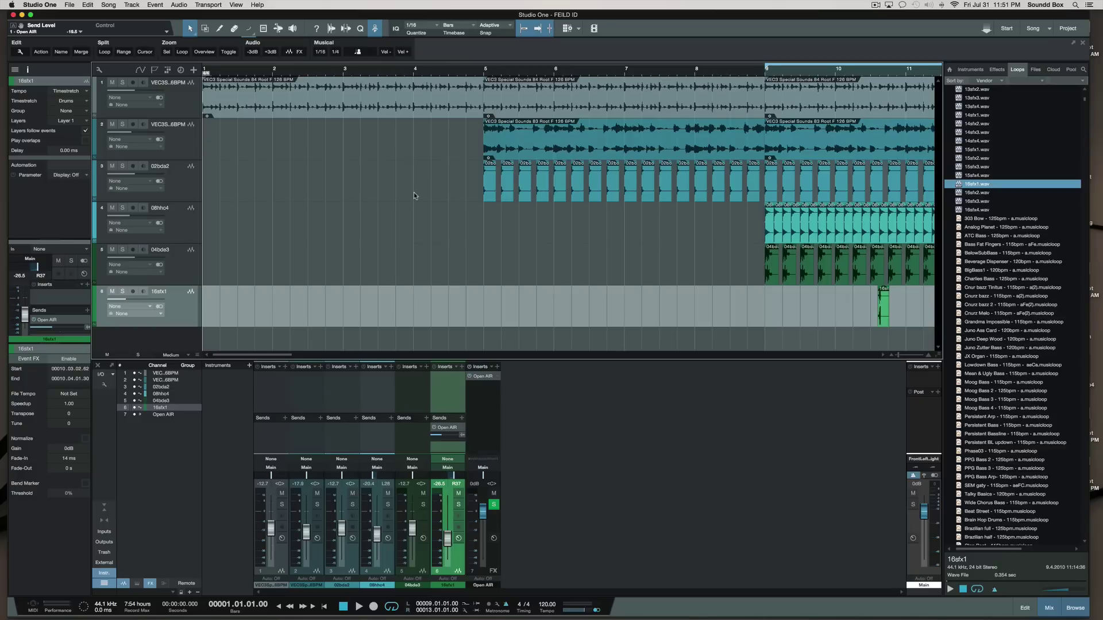
{"action": "scroll", "coordinate": [414, 191], "scroll_direction": "right", "scroll_amount": 5}
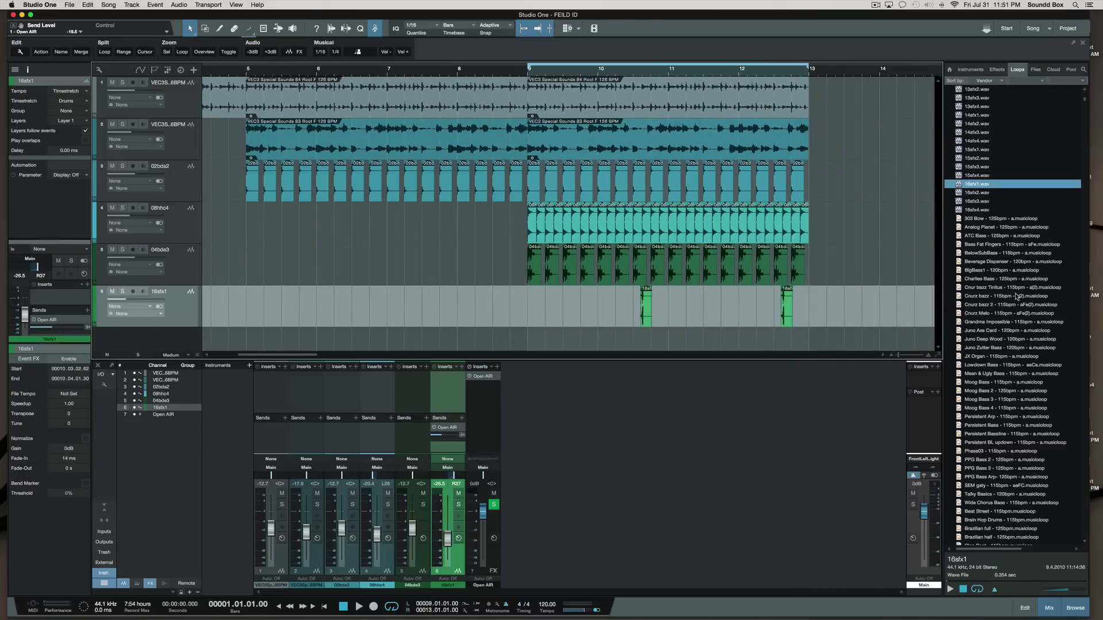
{"action": "scroll", "coordinate": [322, 153], "scroll_direction": "left", "scroll_amount": 5}
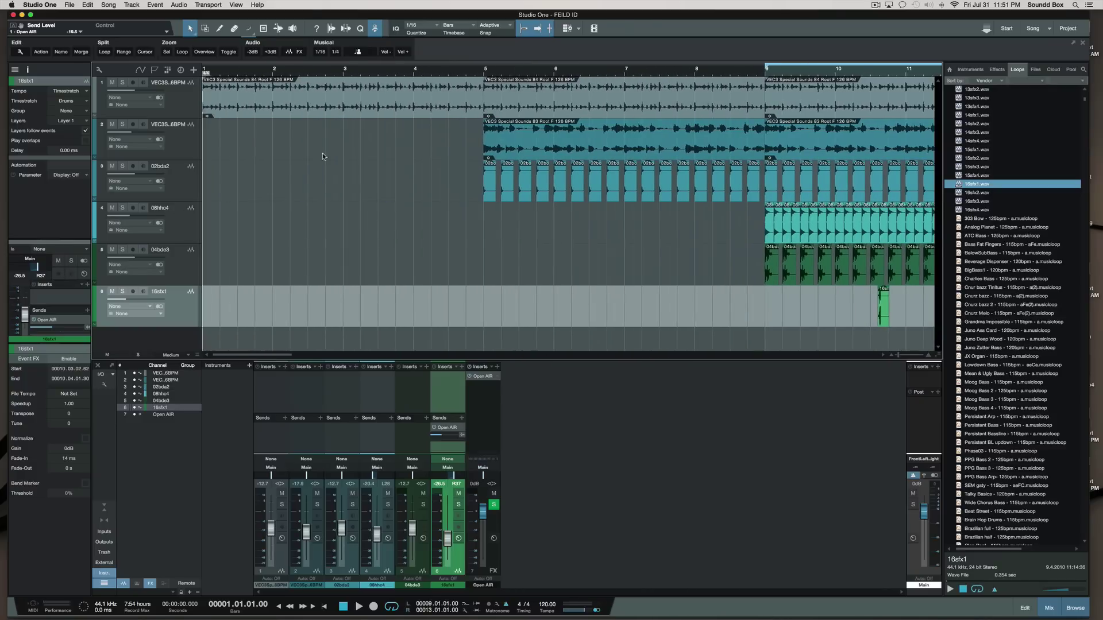
{"action": "scroll", "coordinate": [532, 179], "scroll_direction": "right", "scroll_amount": 2}
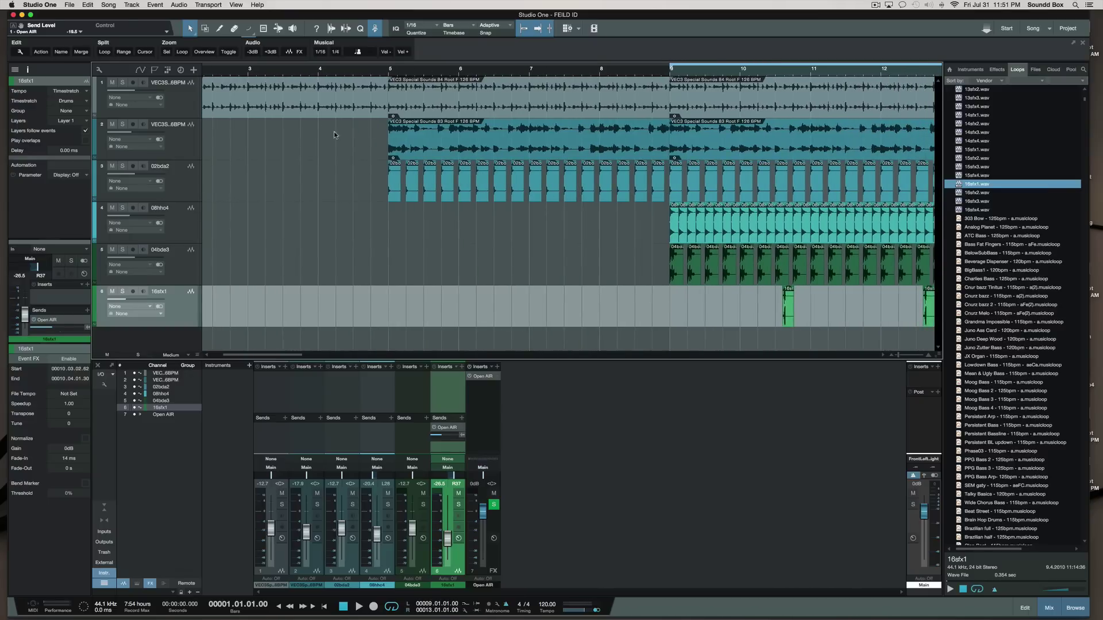
{"action": "scroll", "coordinate": [351, 155], "scroll_direction": "left", "scroll_amount": 2}
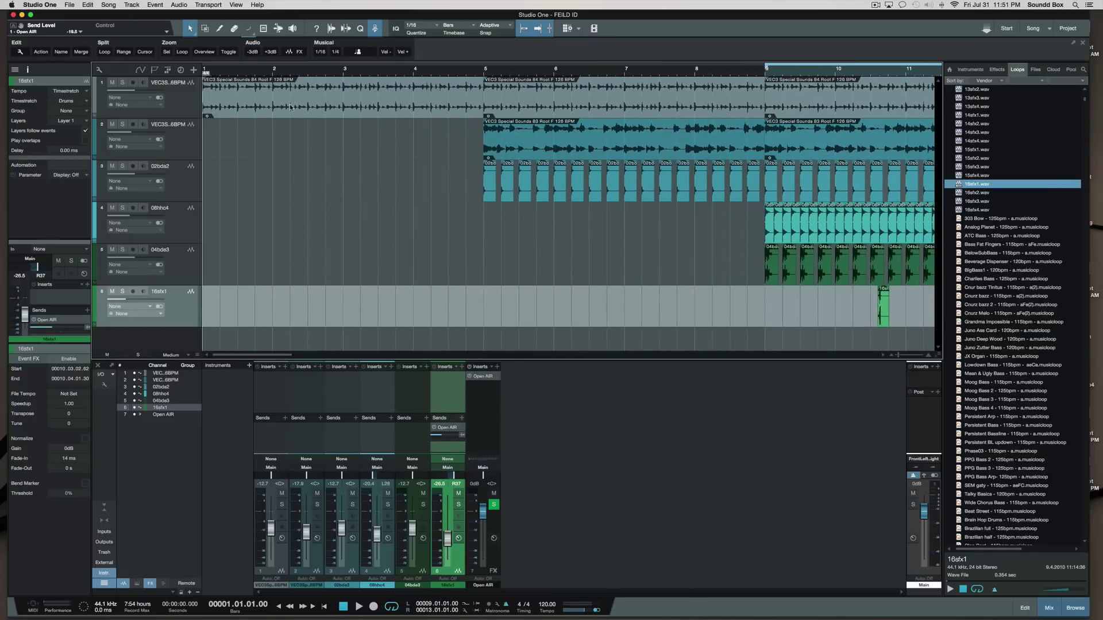
{"action": "key", "text": "space"}
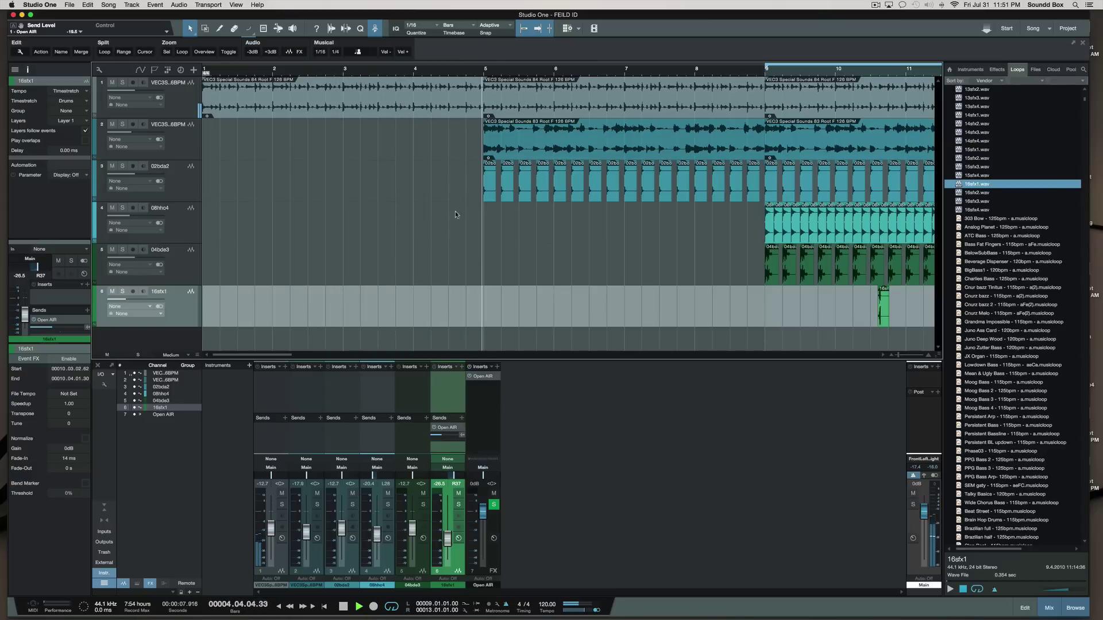
Step: Solo track 3 and play the arrangement from bar 5
{"action": "left_click", "coordinate": [382, 142]}
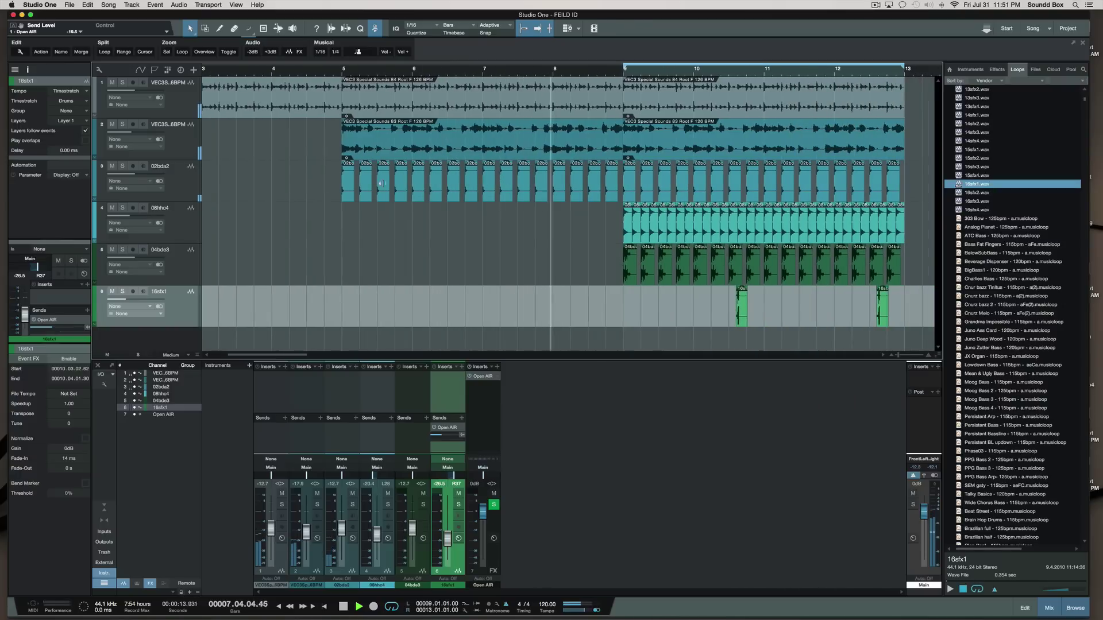
{"action": "key", "text": "space"}
{"action": "left_click", "coordinate": [179, 184]}
{"action": "left_click", "coordinate": [122, 167]}
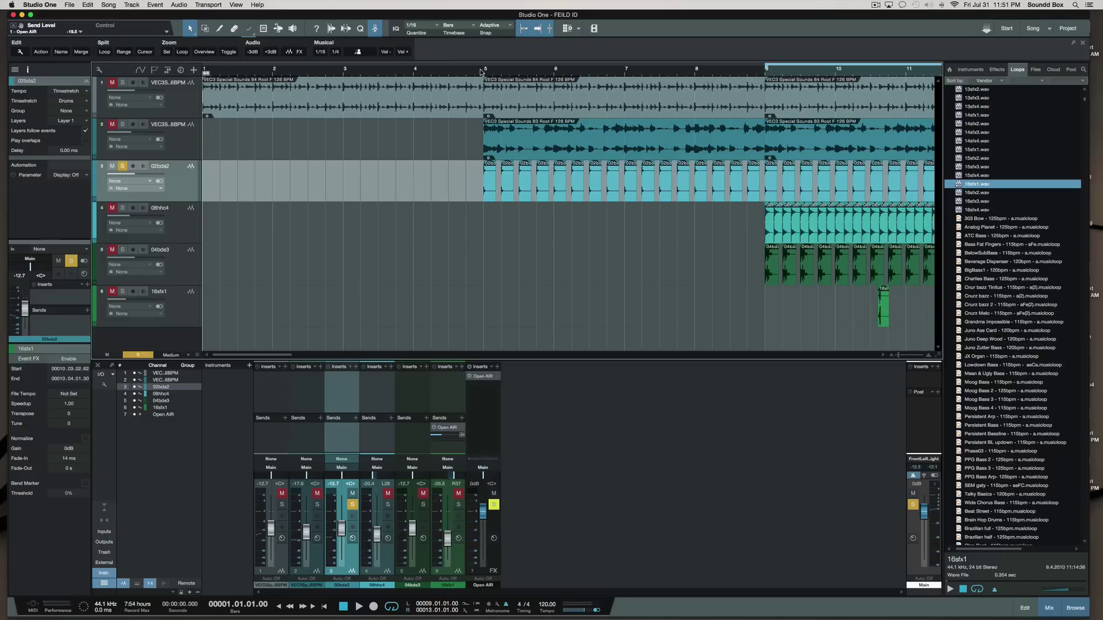
{"action": "key", "text": "space"}
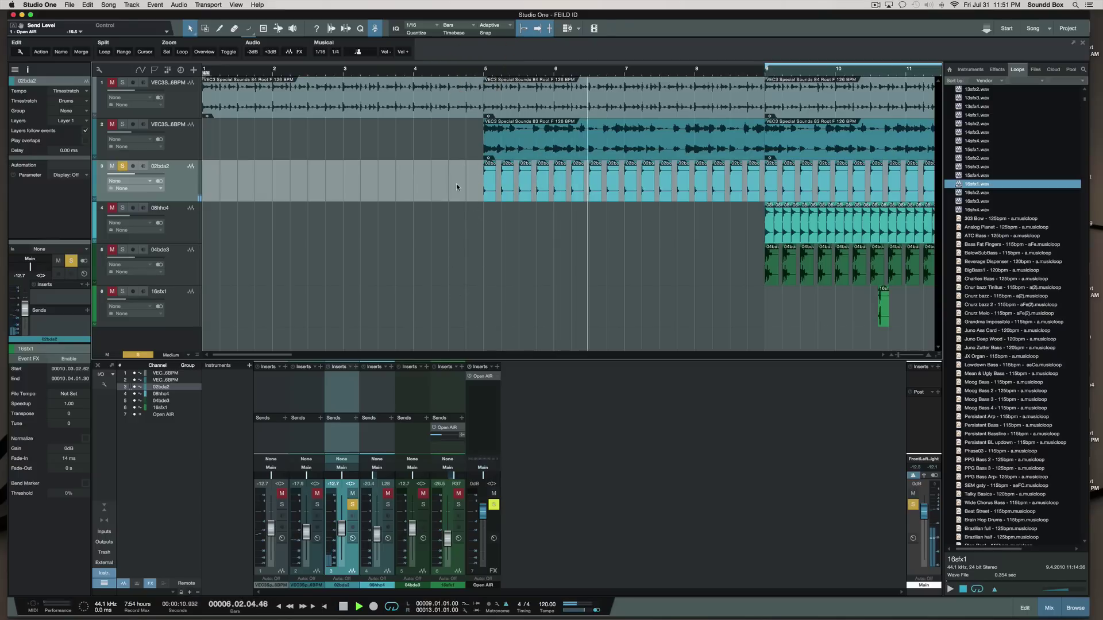
Step: Also solo track 4, and unmute and solo the 04bde3 track
{"action": "scroll", "coordinate": [457, 185], "scroll_direction": "right", "scroll_amount": 5}
{"action": "scroll", "coordinate": [428, 188], "scroll_direction": "right", "scroll_amount": 3}
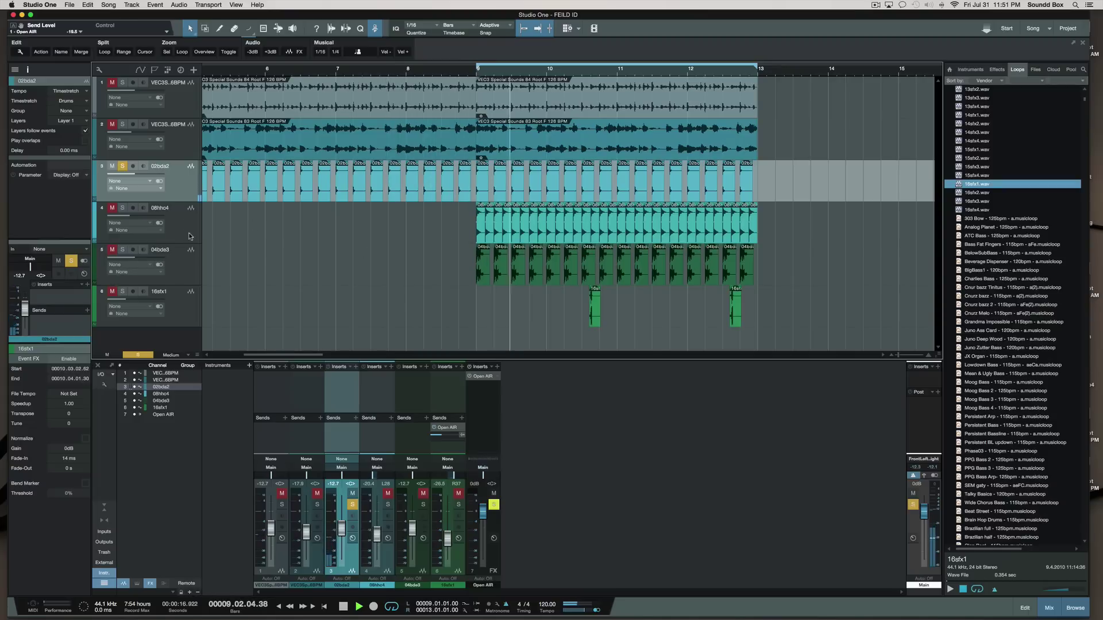
{"action": "left_click", "coordinate": [122, 208]}
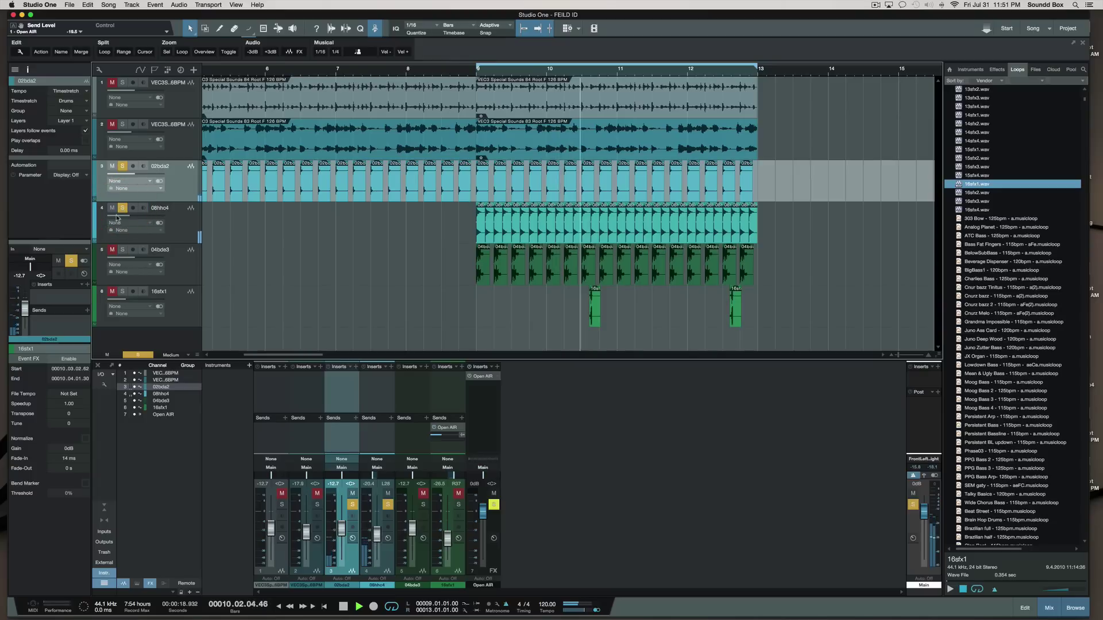
{"action": "left_click", "coordinate": [112, 249]}
{"action": "left_click", "coordinate": [122, 250]}
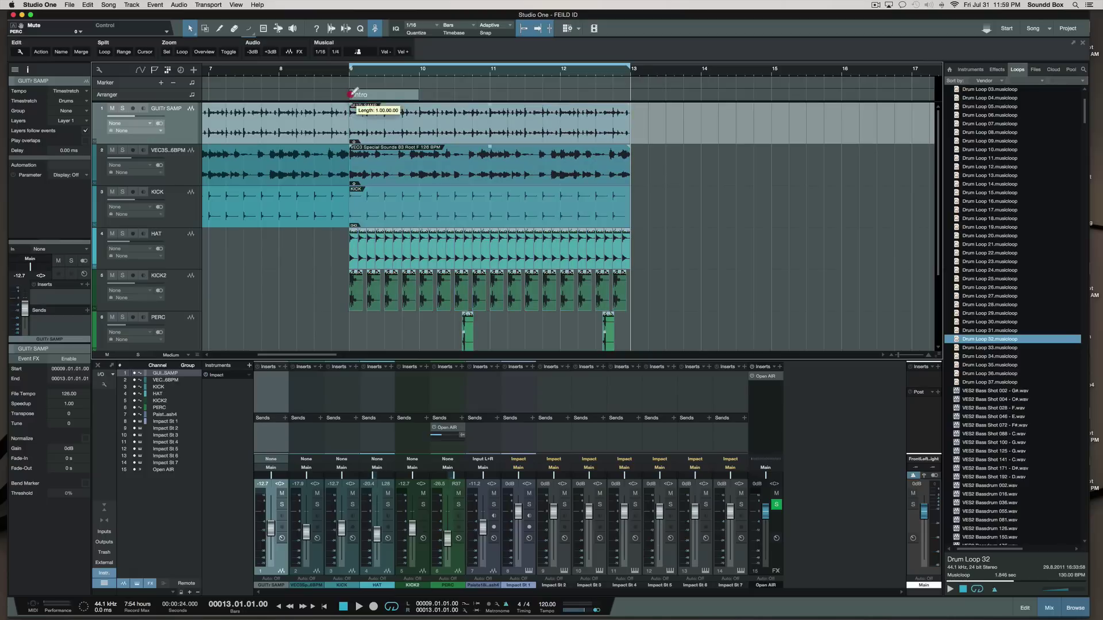
Step: Create an Intro arranger section across bars 9–13 and make the tracks taller
{"action": "left_click_drag", "start_coordinate": [367, 95], "coordinate": [630, 94]}
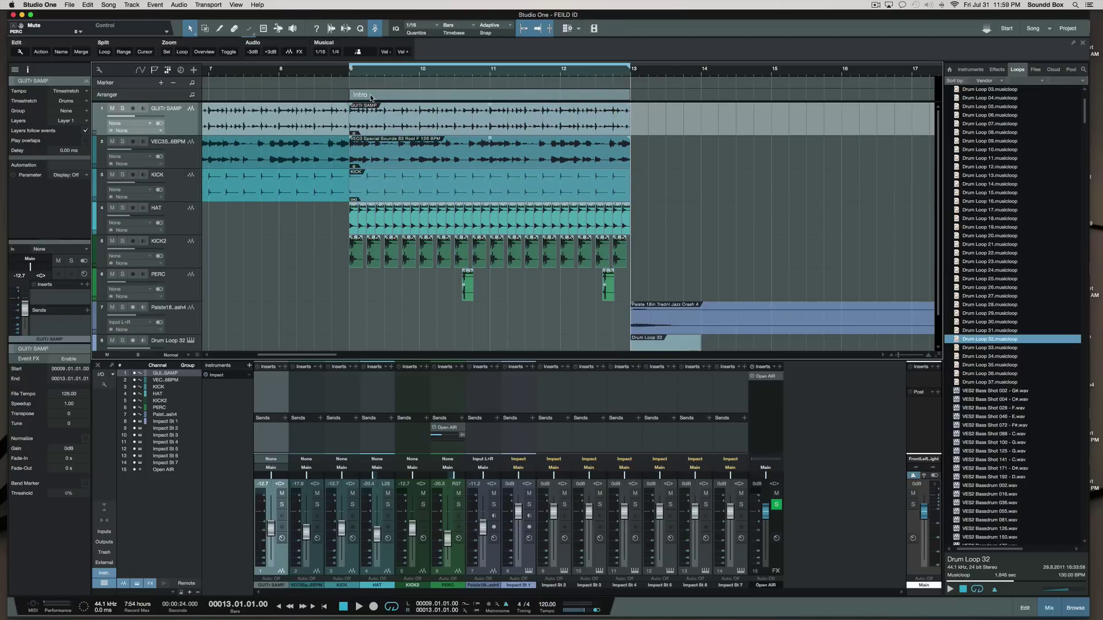
{"action": "left_click", "coordinate": [362, 96]}
{"action": "key", "text": "z"}
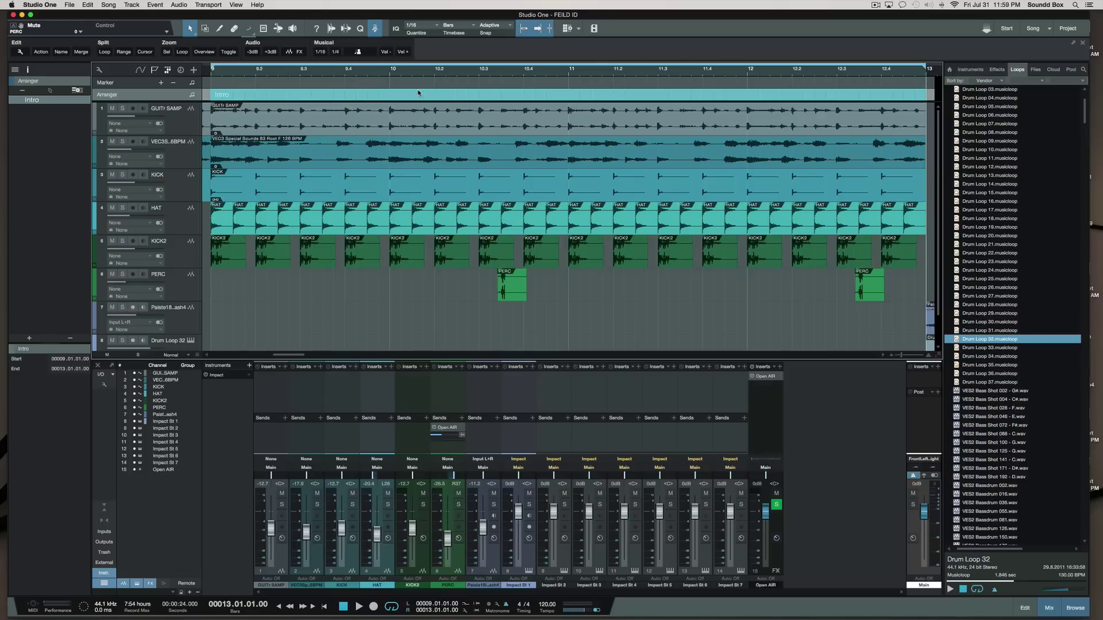
{"action": "key", "text": "z"}
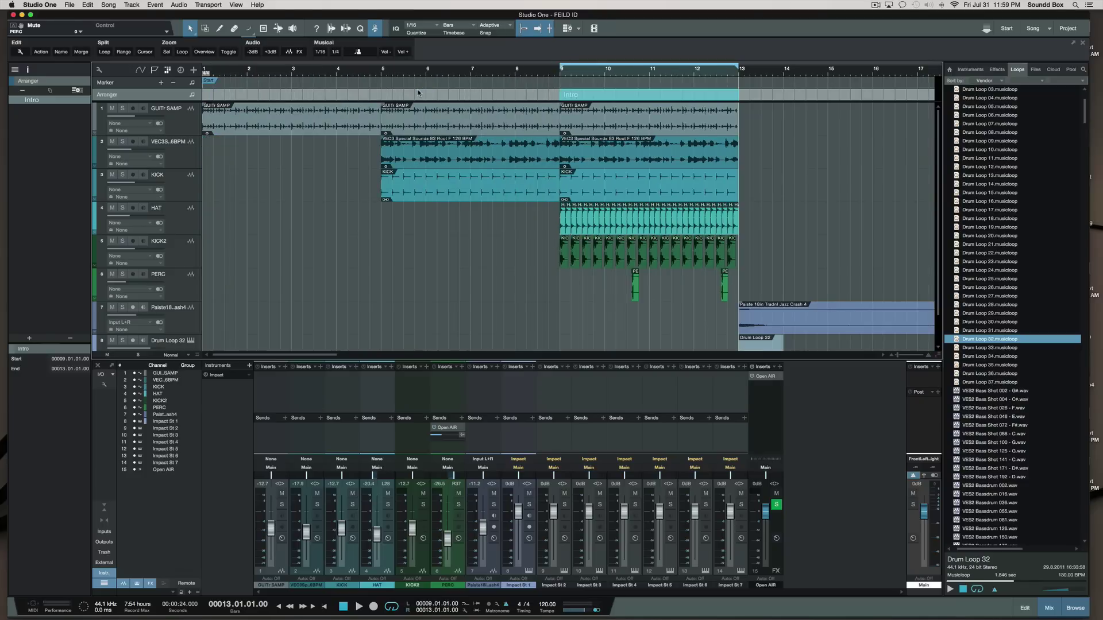
{"action": "scroll", "coordinate": [470, 73], "scroll_direction": "right", "scroll_amount": 5}
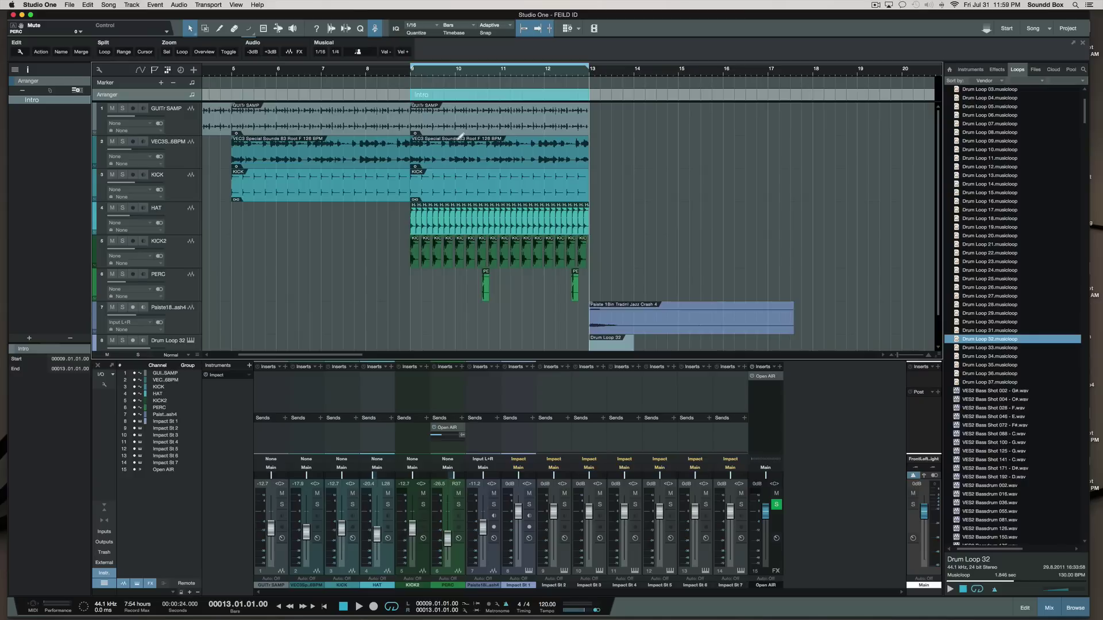
{"action": "key", "text": "shift+e"}
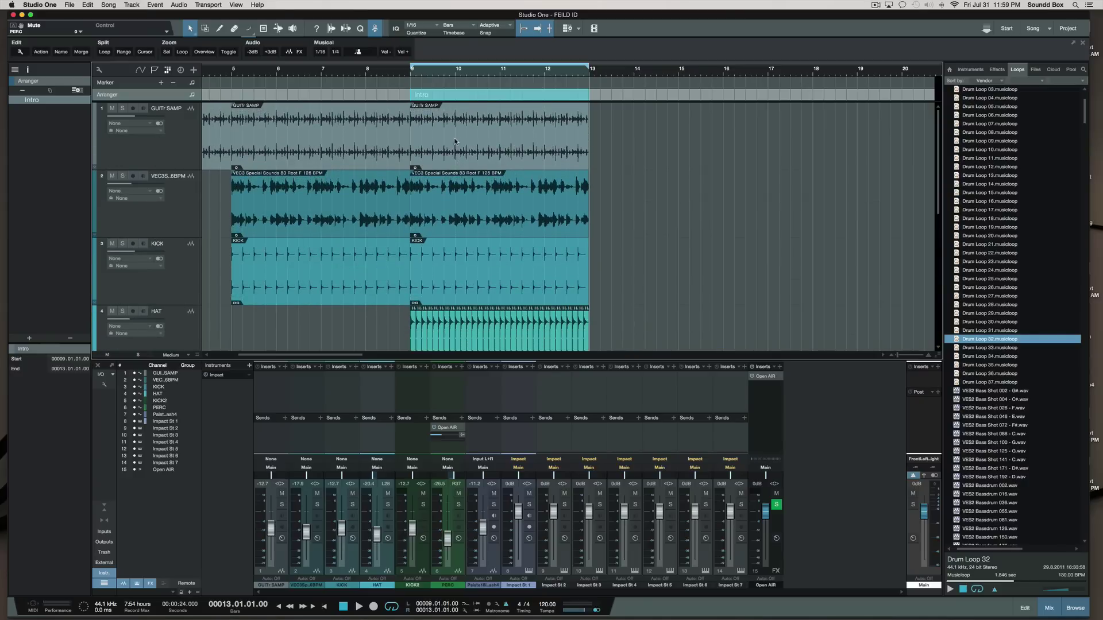
Step: Rename the bars 9–13 Intro section to BEAT and colour it orange
{"action": "right_click", "coordinate": [417, 96]}
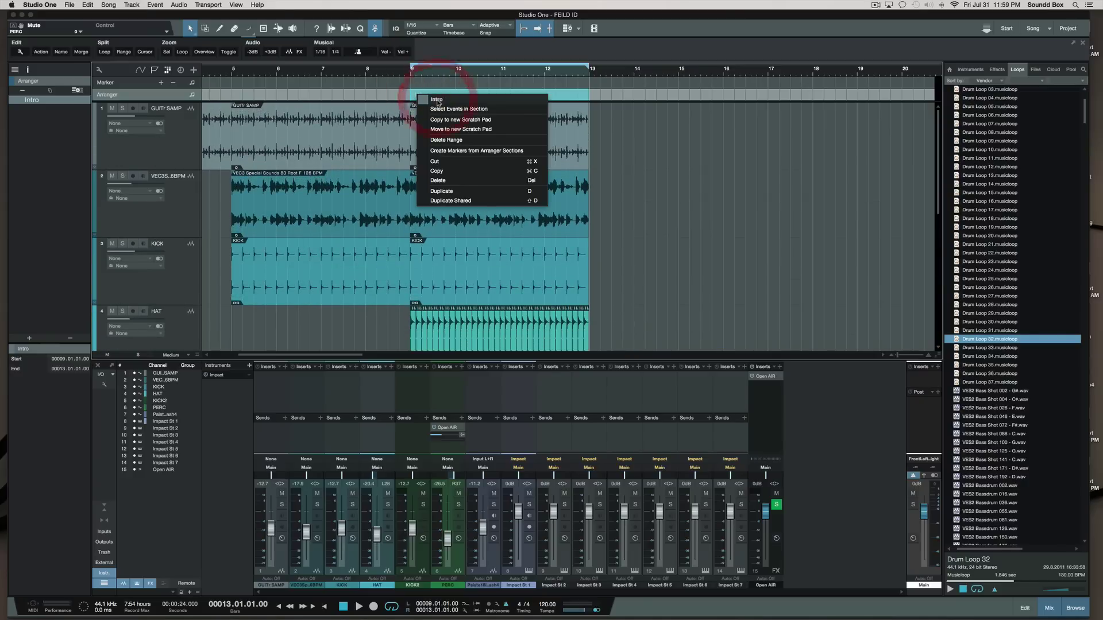
{"action": "left_click", "coordinate": [441, 100]}
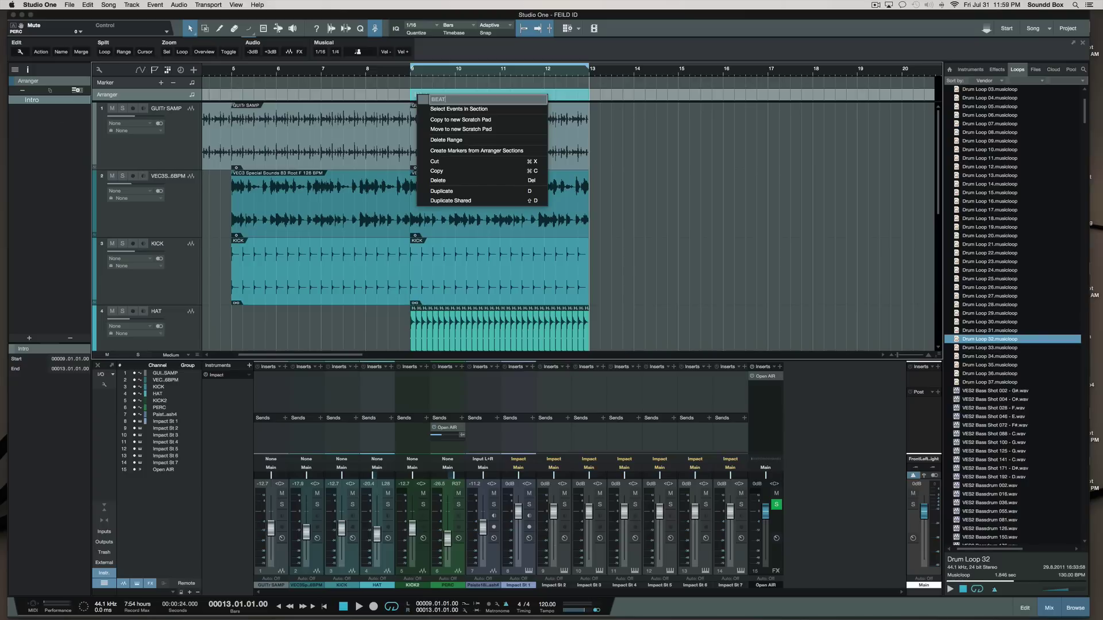
{"action": "key", "text": "Return"}
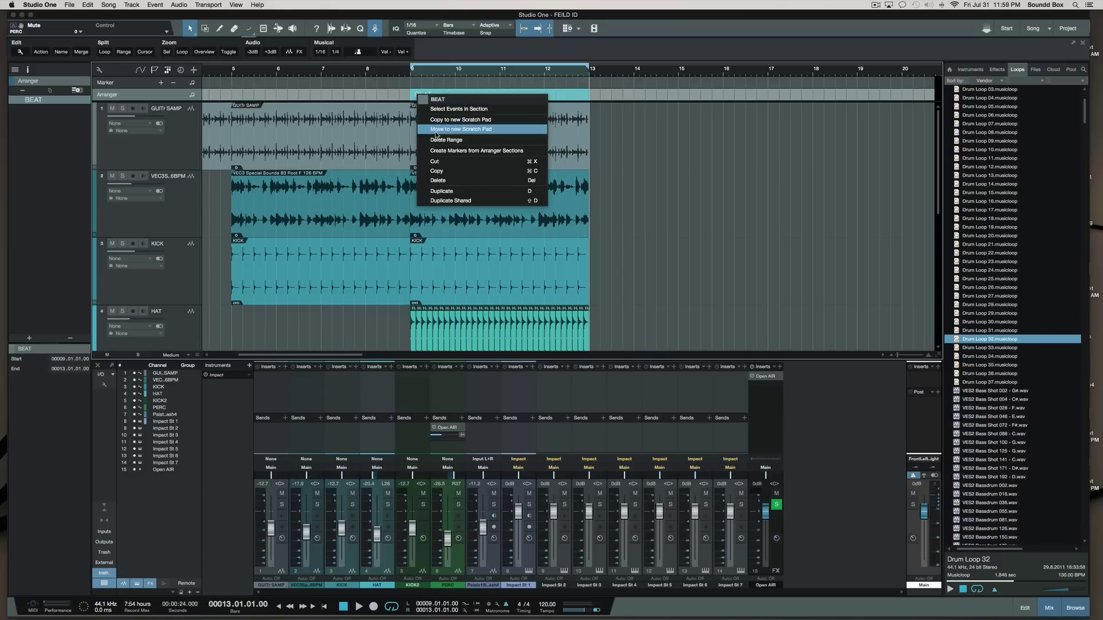
{"action": "left_click", "coordinate": [423, 99]}
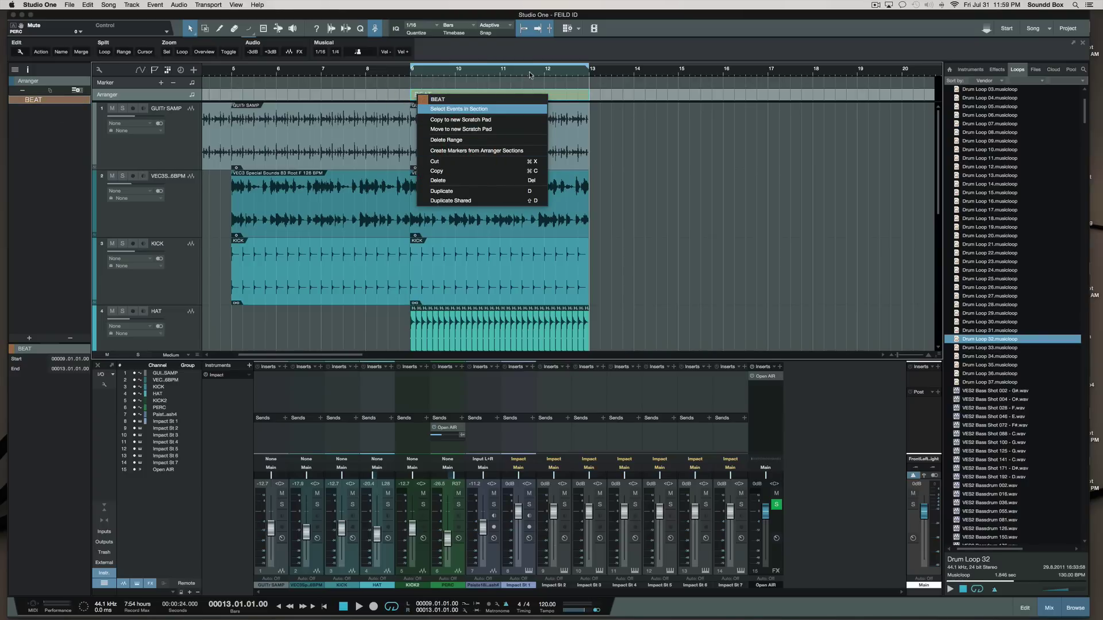
{"action": "left_click", "coordinate": [529, 75]}
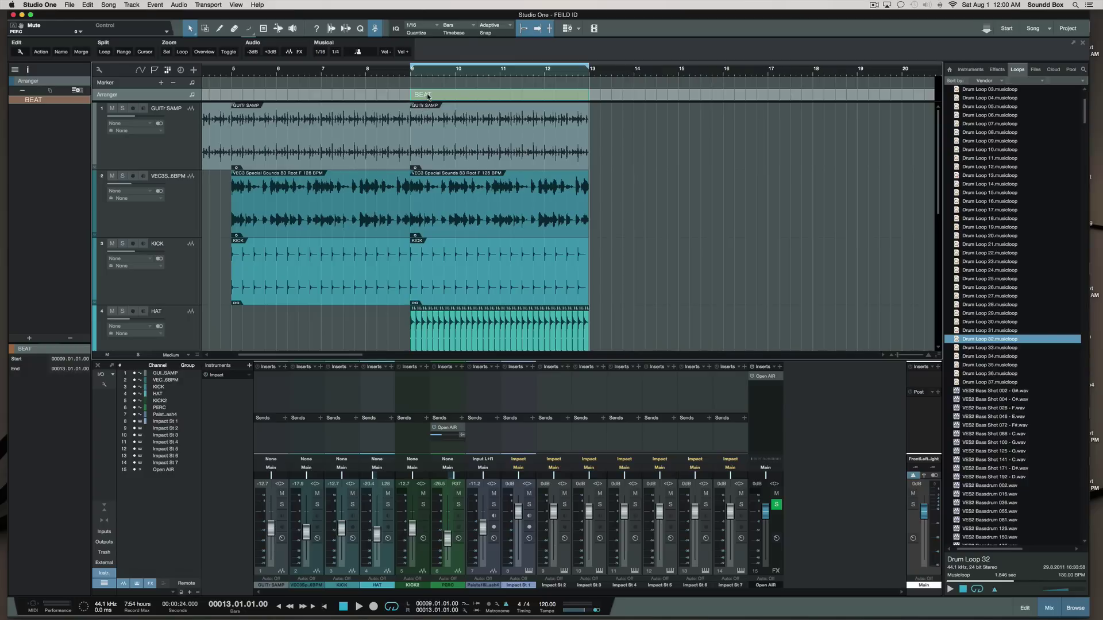
Step: Copy the BEAT section to bars 13–17 and play the duplicated sections
{"action": "left_click_drag", "start_coordinate": [428, 97], "coordinate": [599, 95]}
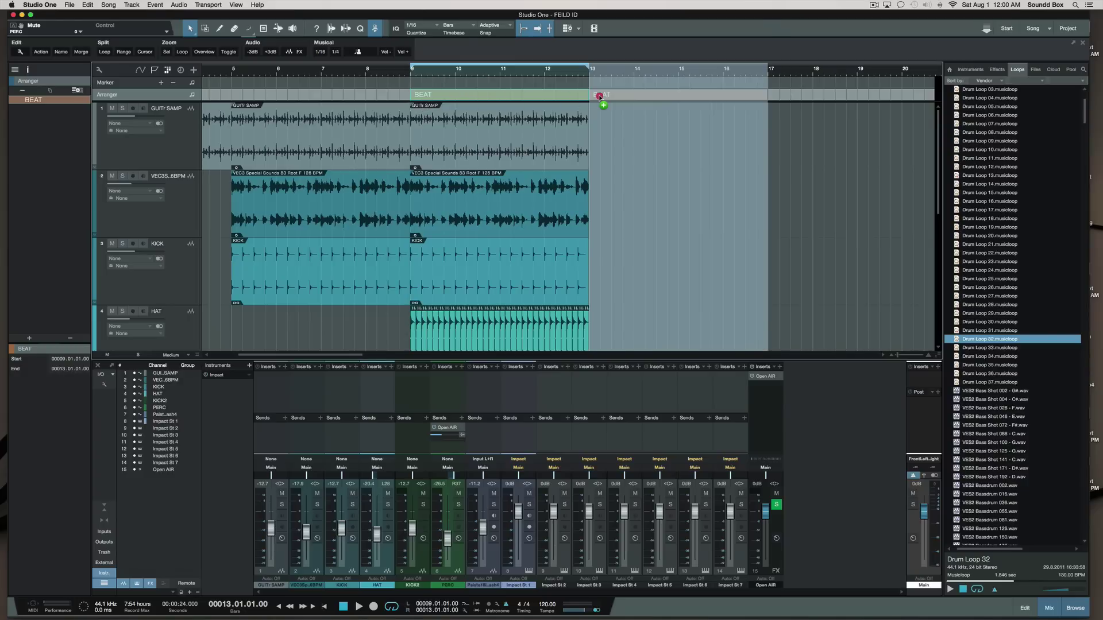
{"action": "scroll", "coordinate": [592, 133], "scroll_direction": "right", "scroll_amount": 2}
{"action": "scroll", "coordinate": [590, 131], "scroll_direction": "down", "scroll_amount": 5}
{"action": "scroll", "coordinate": [588, 127], "scroll_direction": "up", "scroll_amount": 5}
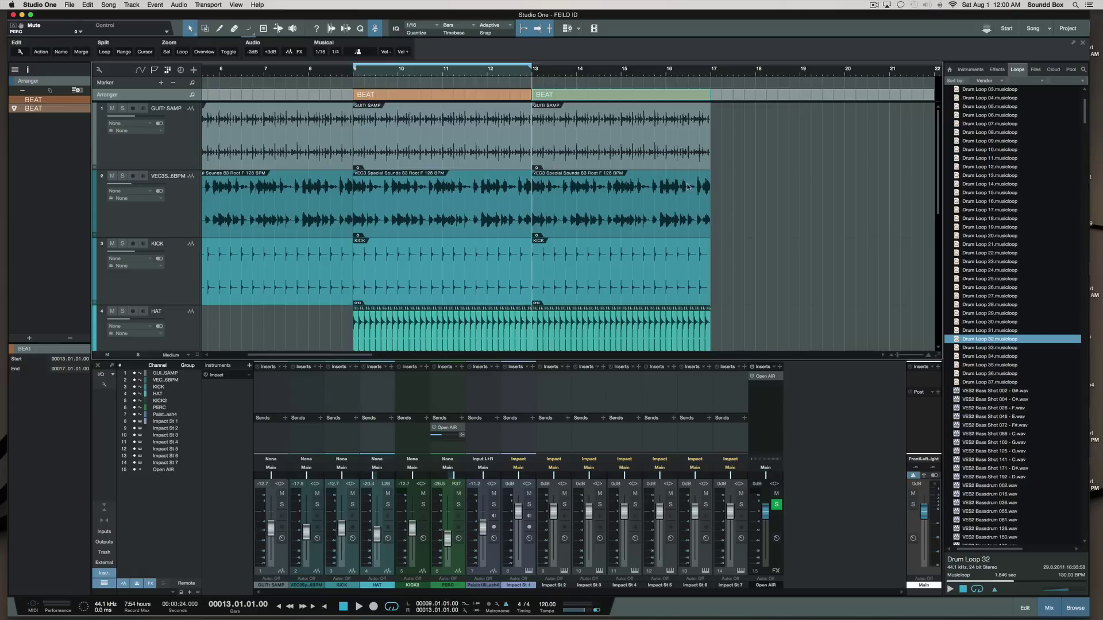
{"action": "scroll", "coordinate": [686, 186], "scroll_direction": "down", "scroll_amount": 4}
{"action": "key", "text": "space"}
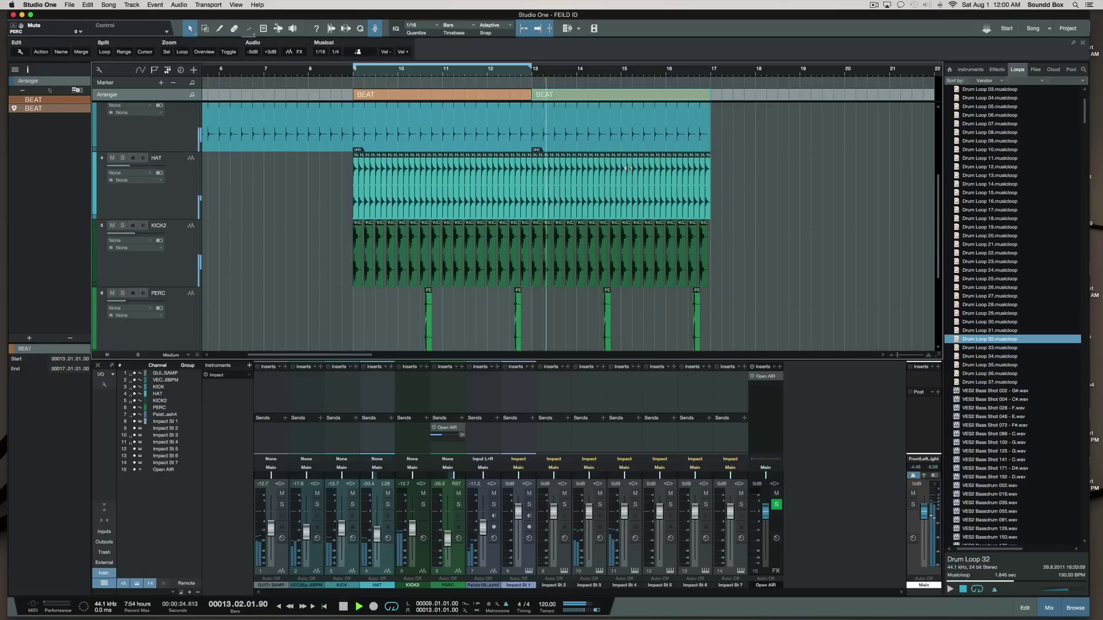
Step: Duplicate the Drum Loop 32 event to fill bars 13–17, then stop at bar 13
{"action": "scroll", "coordinate": [661, 184], "scroll_direction": "down", "scroll_amount": 5}
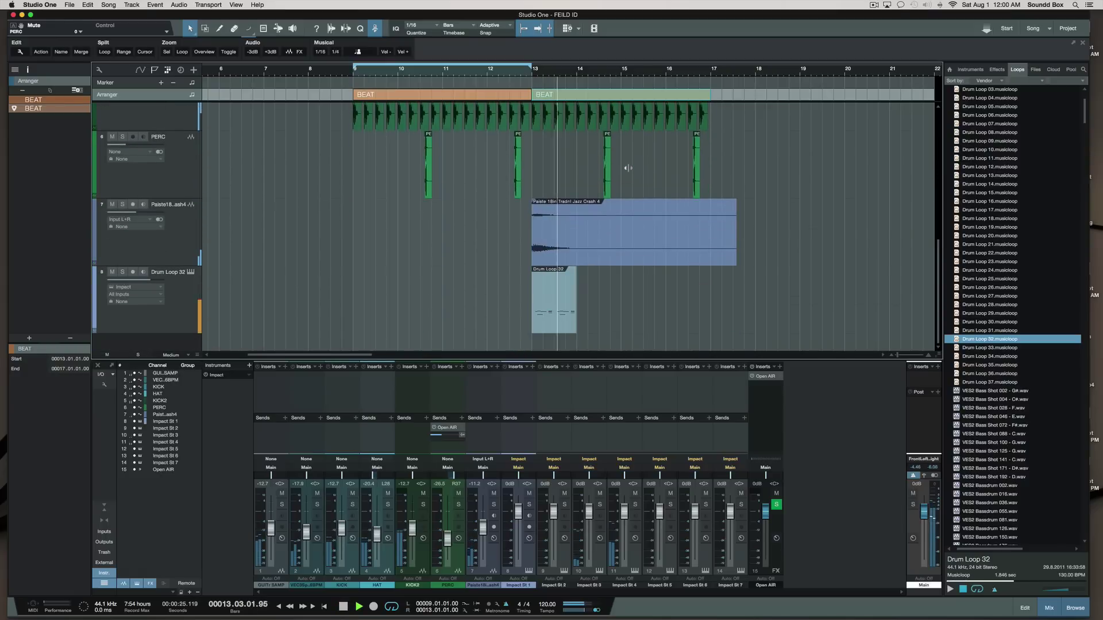
{"action": "left_click", "coordinate": [142, 258]}
{"action": "left_click", "coordinate": [561, 285]}
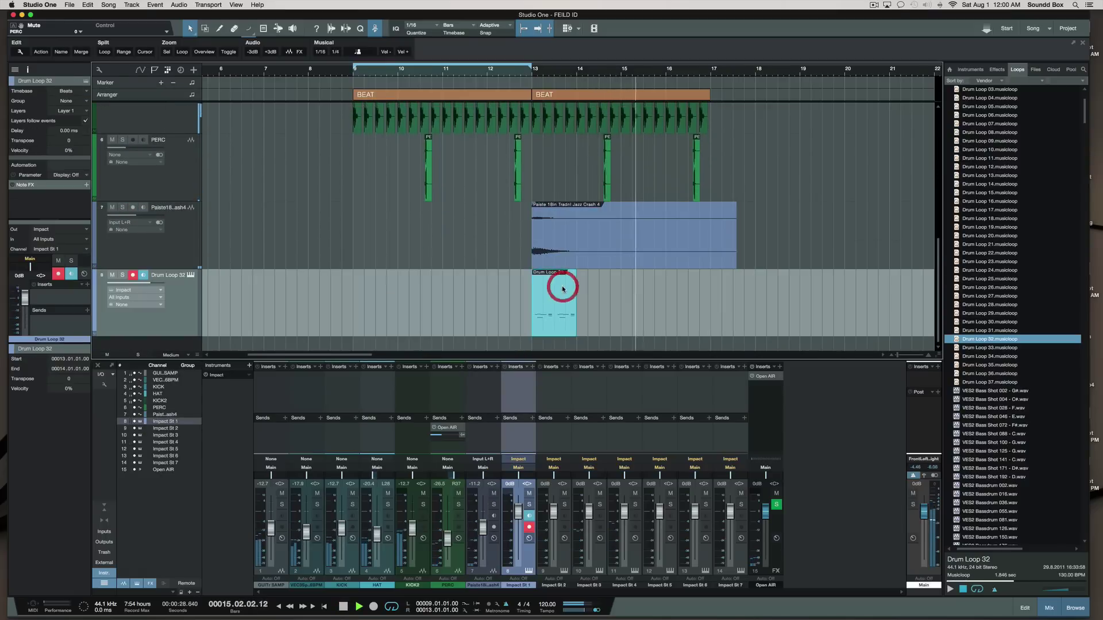
{"action": "key", "text": "d"}
{"action": "key", "text": "d"}
{"action": "key", "text": "d"}
{"action": "key", "text": "d"}
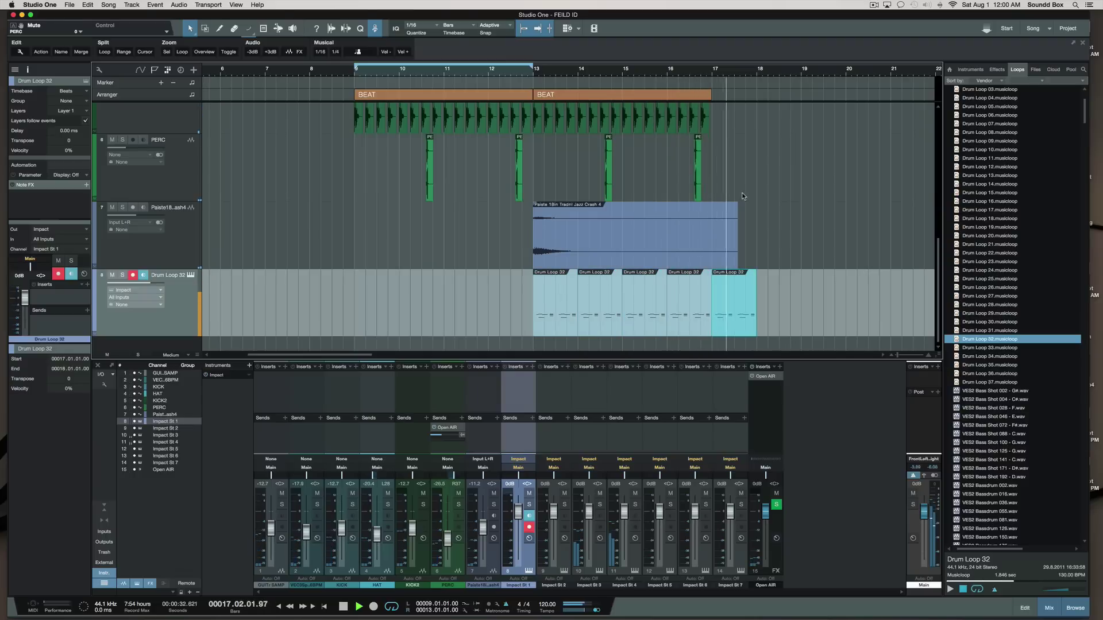
{"action": "scroll", "coordinate": [741, 206], "scroll_direction": "up", "scroll_amount": 10}
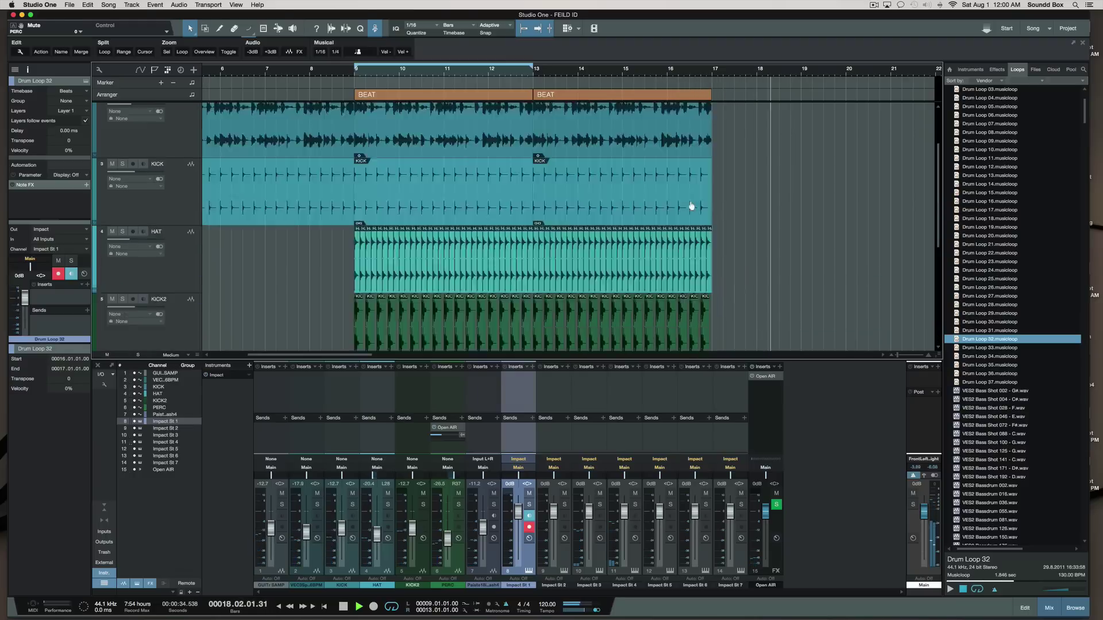
{"action": "key", "text": "space"}
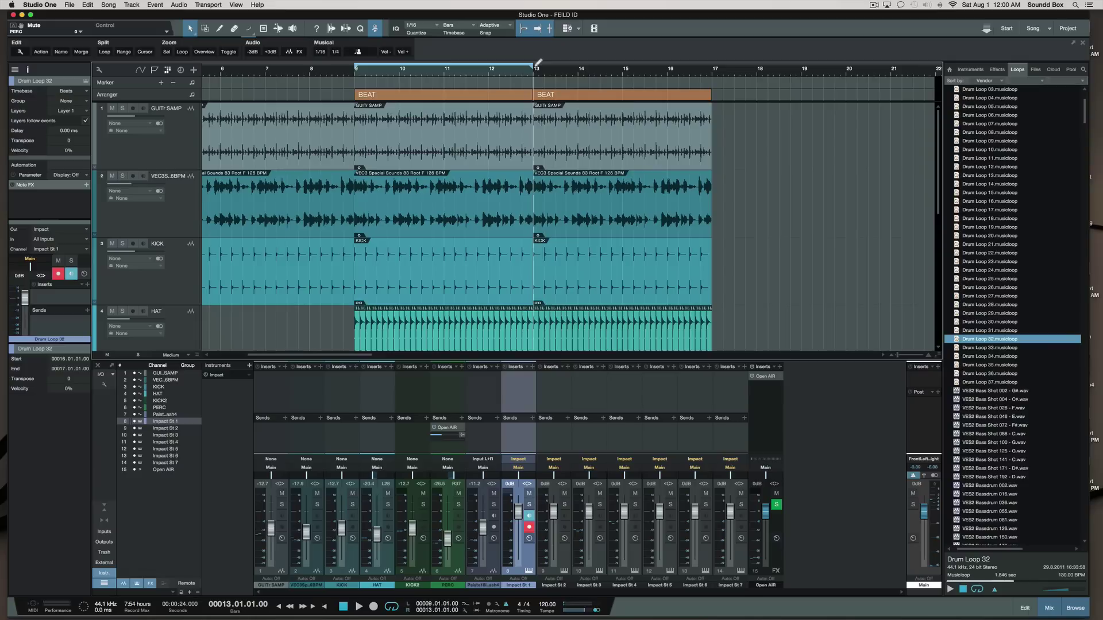
Step: Loop bars 13–17 and start playback from bar 13
{"action": "left_click_drag", "start_coordinate": [537, 63], "coordinate": [658, 68]}
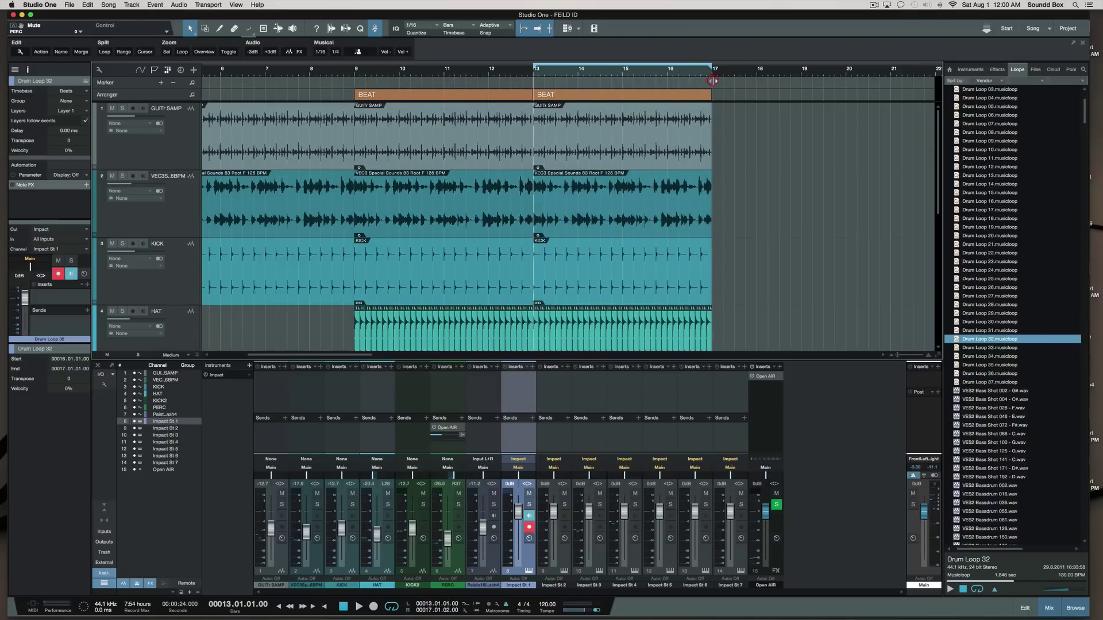
{"action": "key", "text": "space"}
{"action": "scroll", "coordinate": [214, 343], "scroll_direction": "down", "scroll_amount": 10}
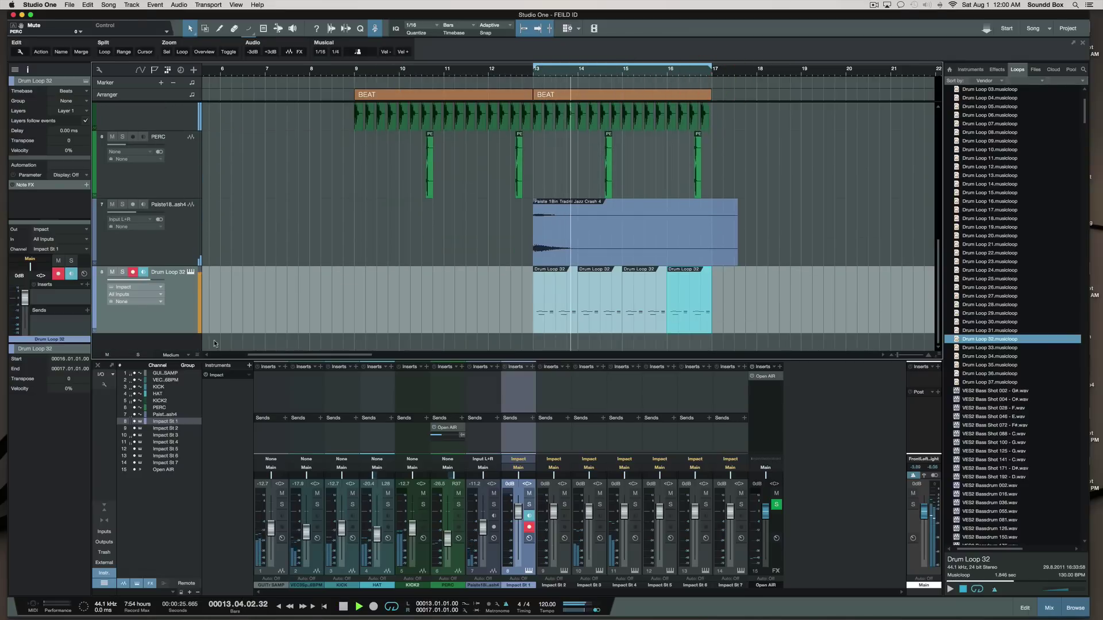
Step: Lower the Drum Loop 32 channel to -2.8 dB and Impact St 4 to -12 dB
{"action": "left_click", "coordinate": [171, 306]}
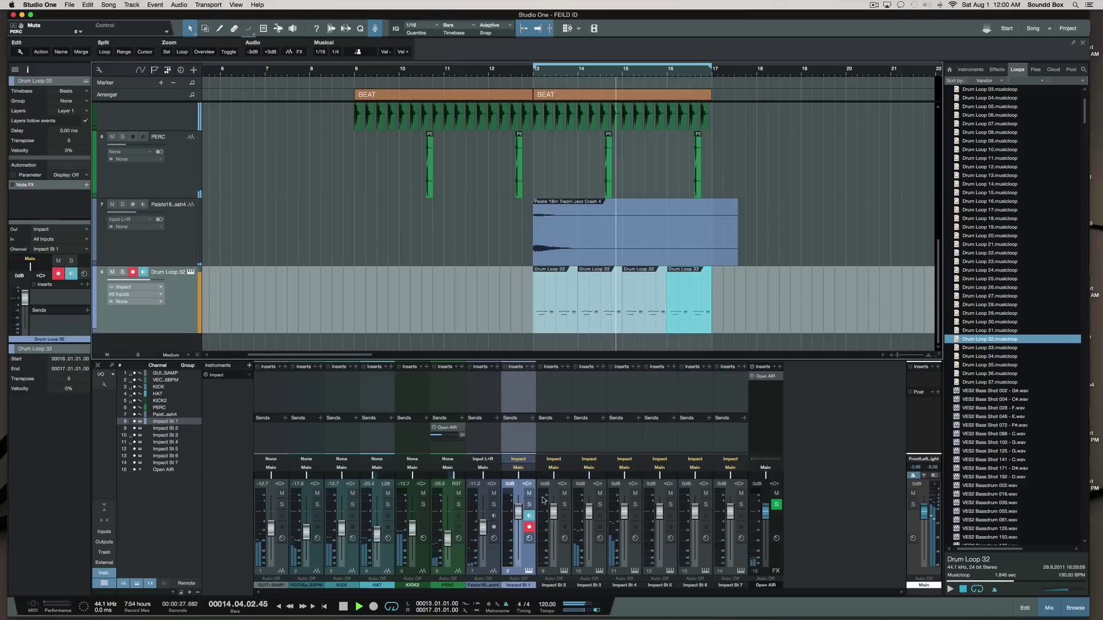
{"action": "left_click", "coordinate": [527, 526]}
{"action": "left_click_drag", "start_coordinate": [518, 511], "coordinate": [517, 514]}
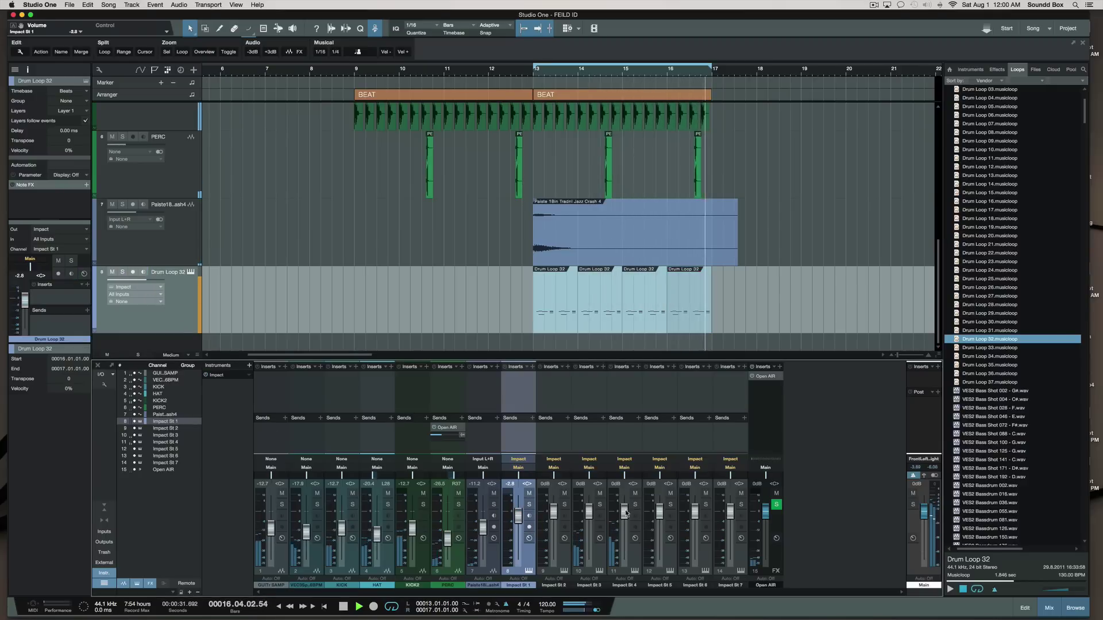
{"action": "left_click_drag", "start_coordinate": [625, 511], "coordinate": [626, 526]}
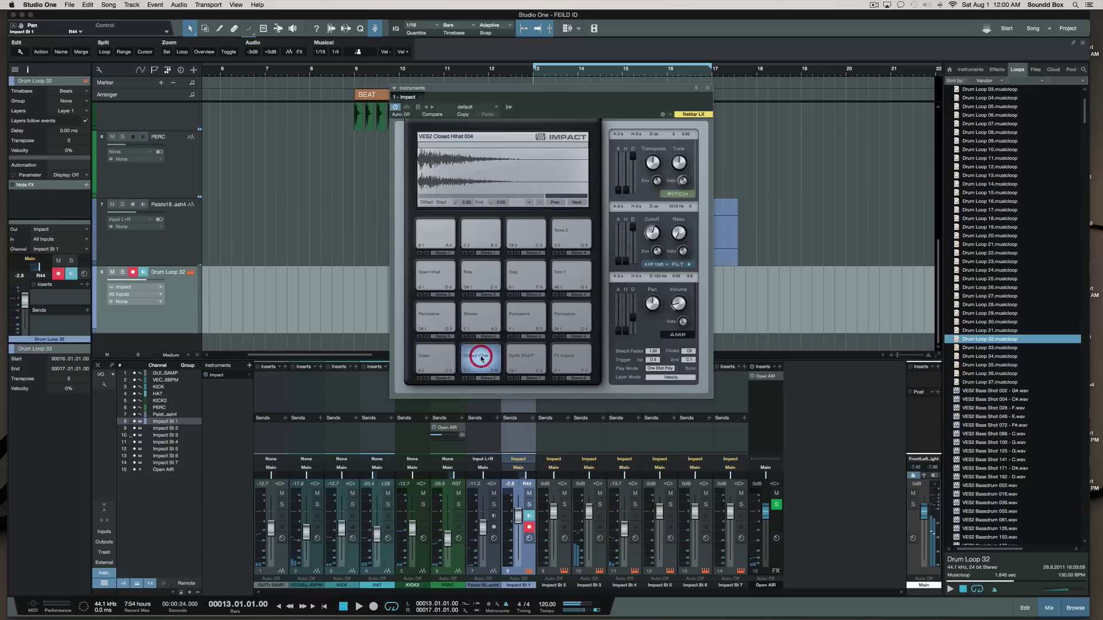
{"action": "left_click", "coordinate": [486, 368]}
Step: Raise Impact's Closed Hihat pad to -15.9 dB and lower Drum Loop 32 to -5.3 dB
{"action": "left_click", "coordinate": [486, 368]}
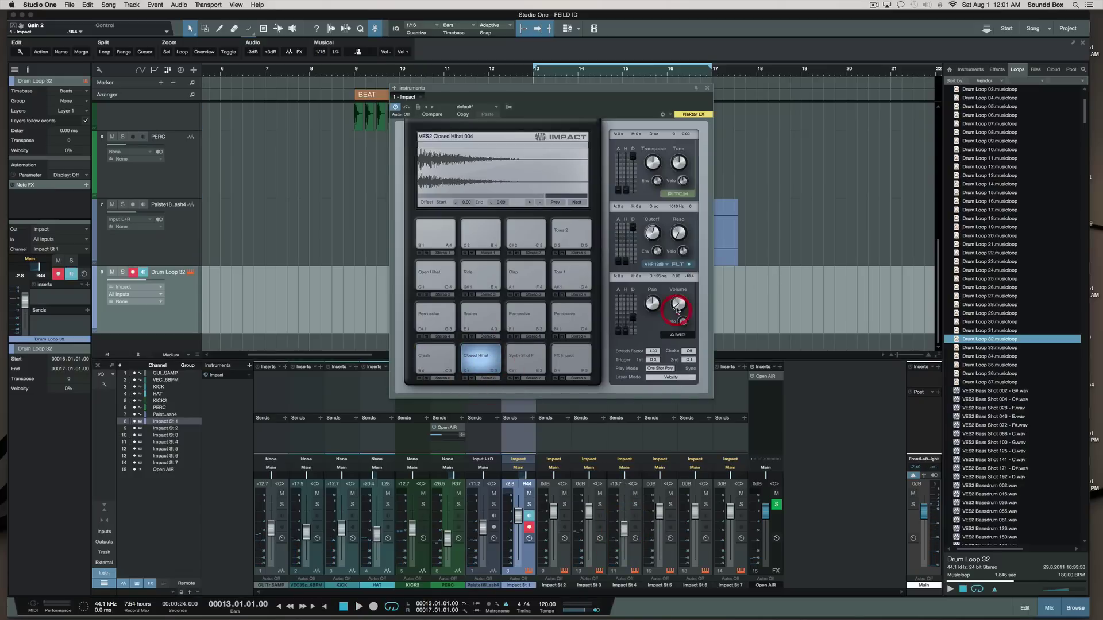
{"action": "key", "text": "space"}
{"action": "left_click_drag", "start_coordinate": [676, 310], "coordinate": [674, 310]}
{"action": "left_click", "coordinate": [707, 88]}
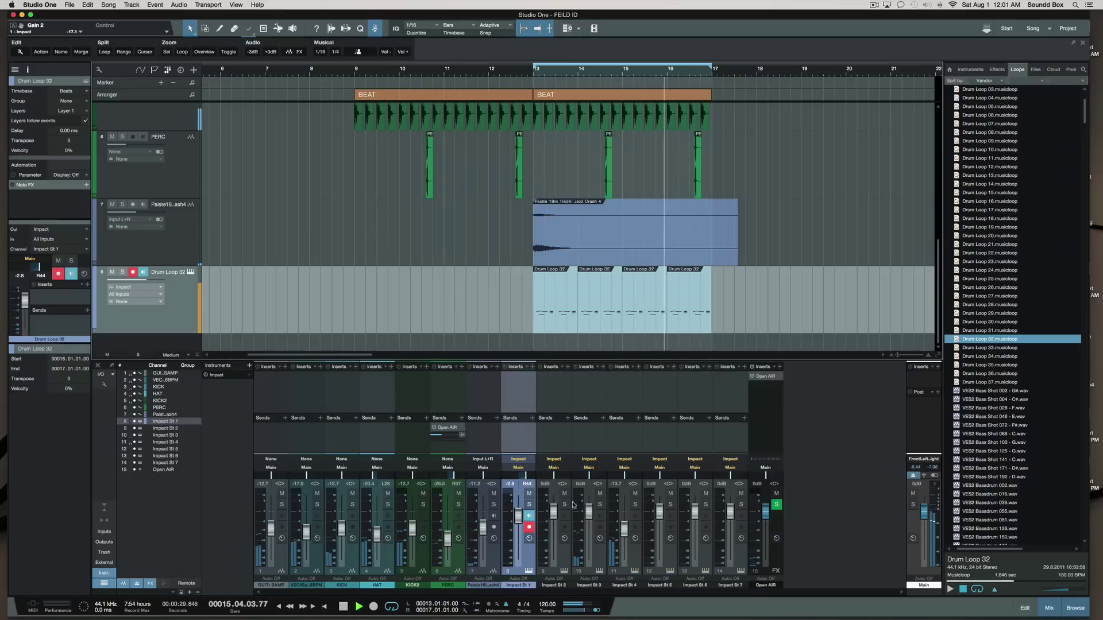
{"action": "mouse_move", "coordinate": [145, 280]}
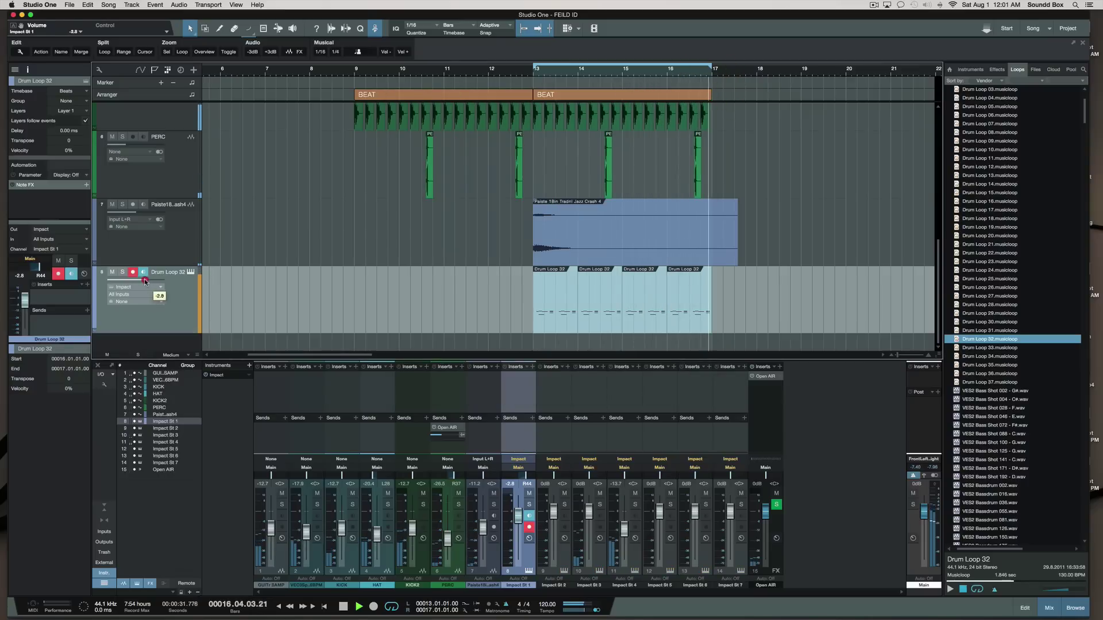
{"action": "left_click_drag", "start_coordinate": [144, 280], "coordinate": [141, 280]}
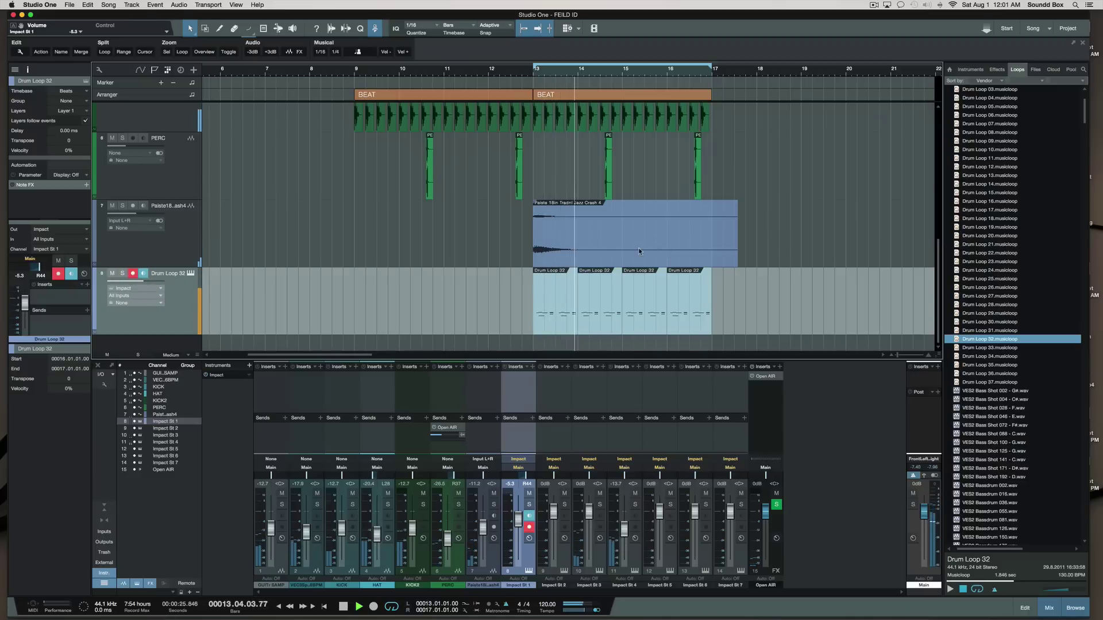
Step: Place the 09hho2 sample on a new track at bar 13.2, nudged slightly earlier
{"action": "left_click", "coordinate": [982, 391]}
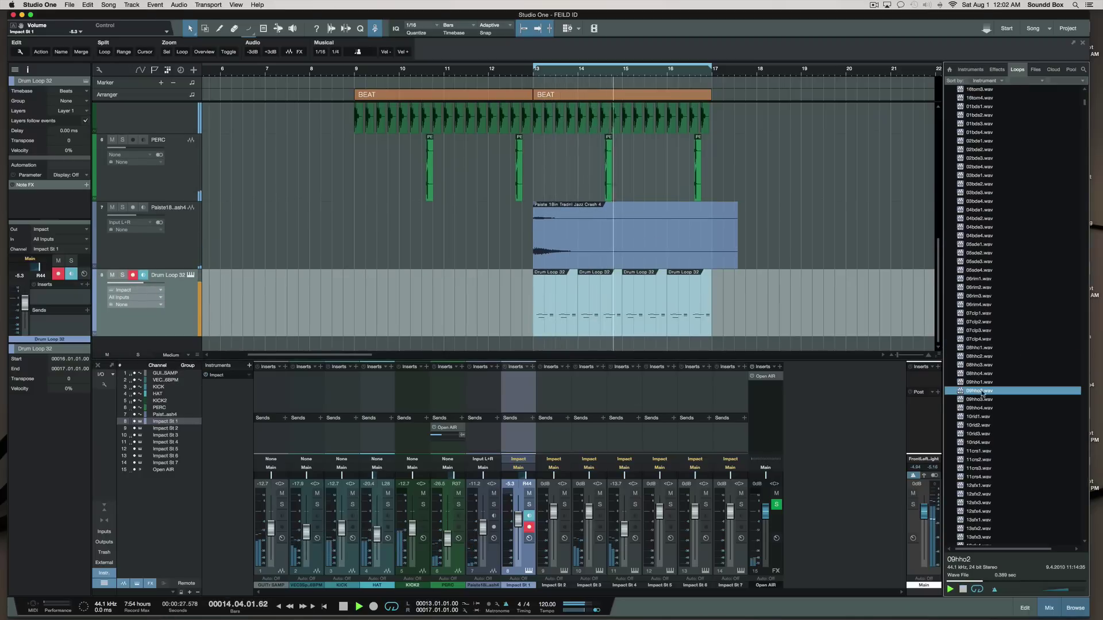
{"action": "left_click_drag", "start_coordinate": [982, 392], "coordinate": [550, 339]}
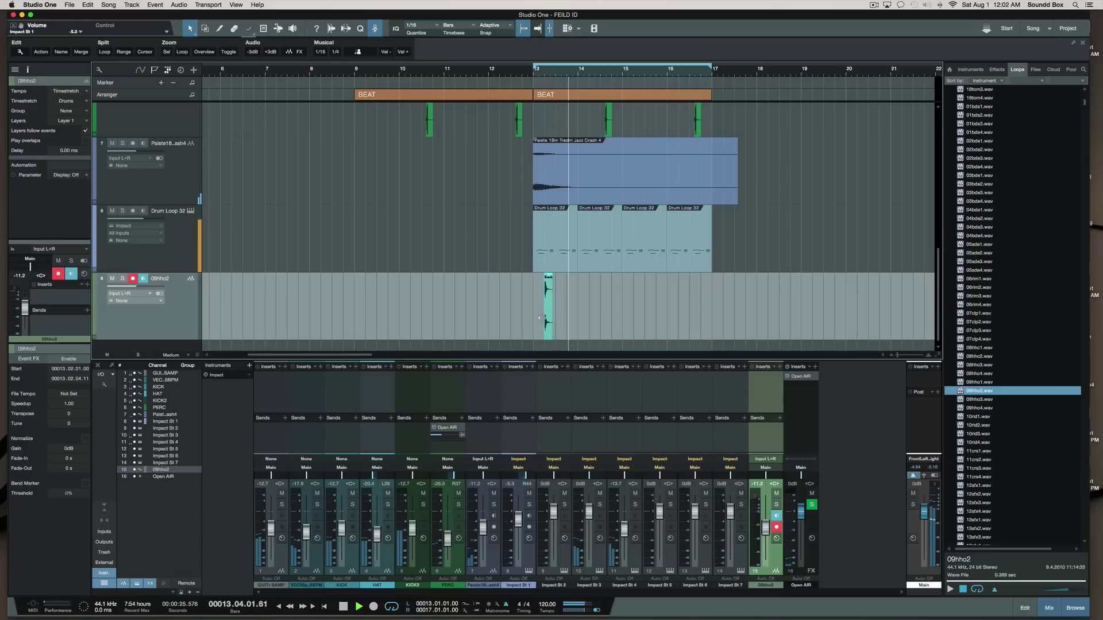
{"action": "key", "text": "e"}
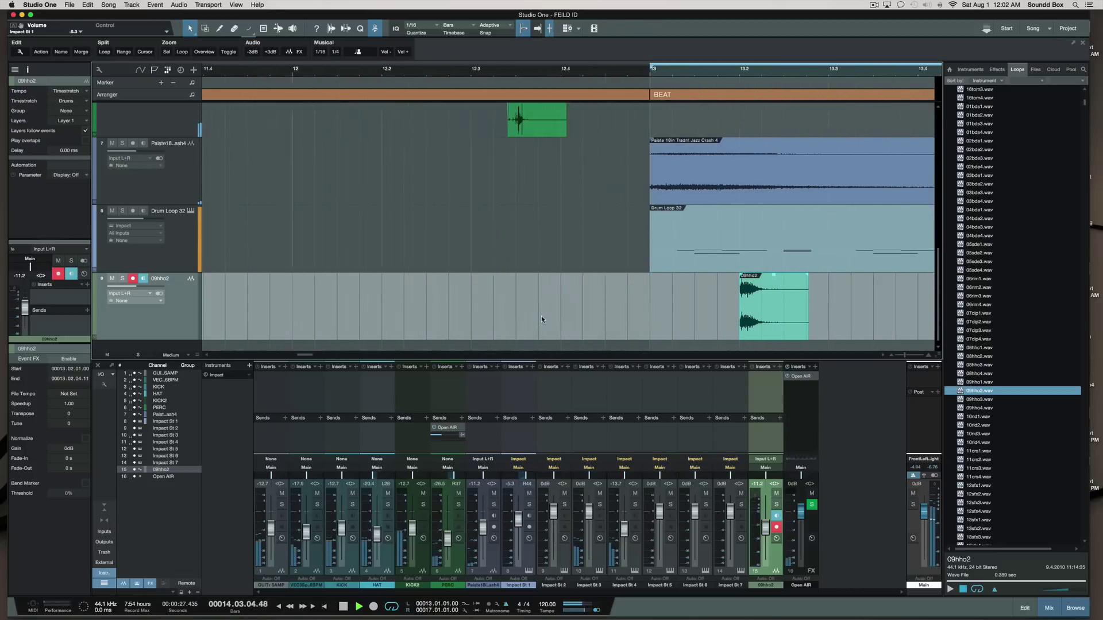
{"action": "scroll", "coordinate": [525, 344], "scroll_direction": "up", "scroll_amount": 5}
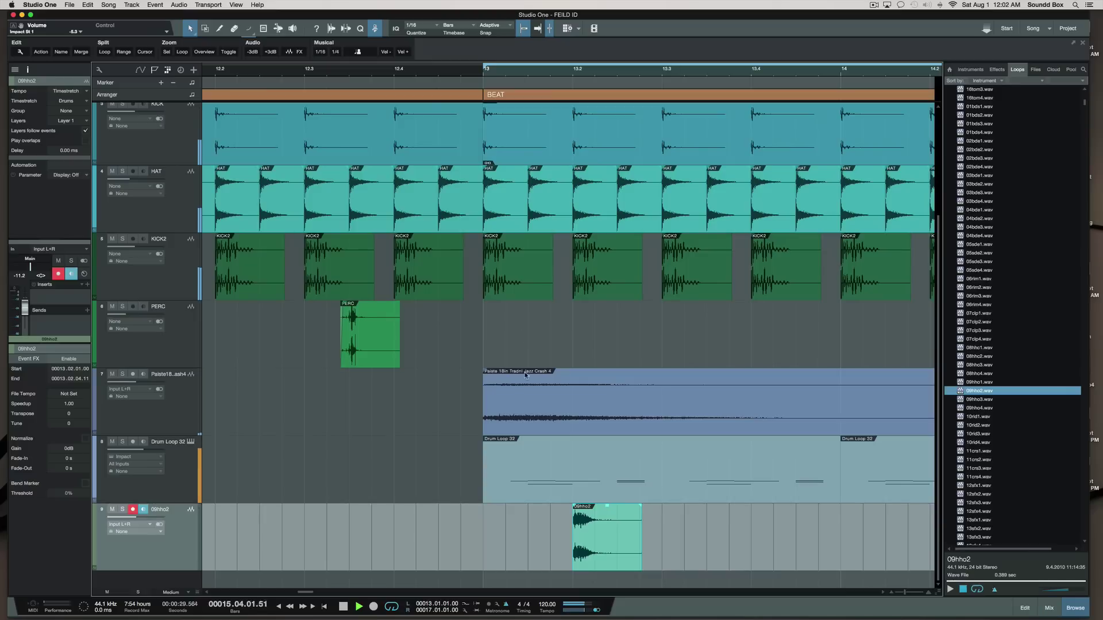
{"action": "left_click_drag", "start_coordinate": [583, 552], "coordinate": [555, 550]}
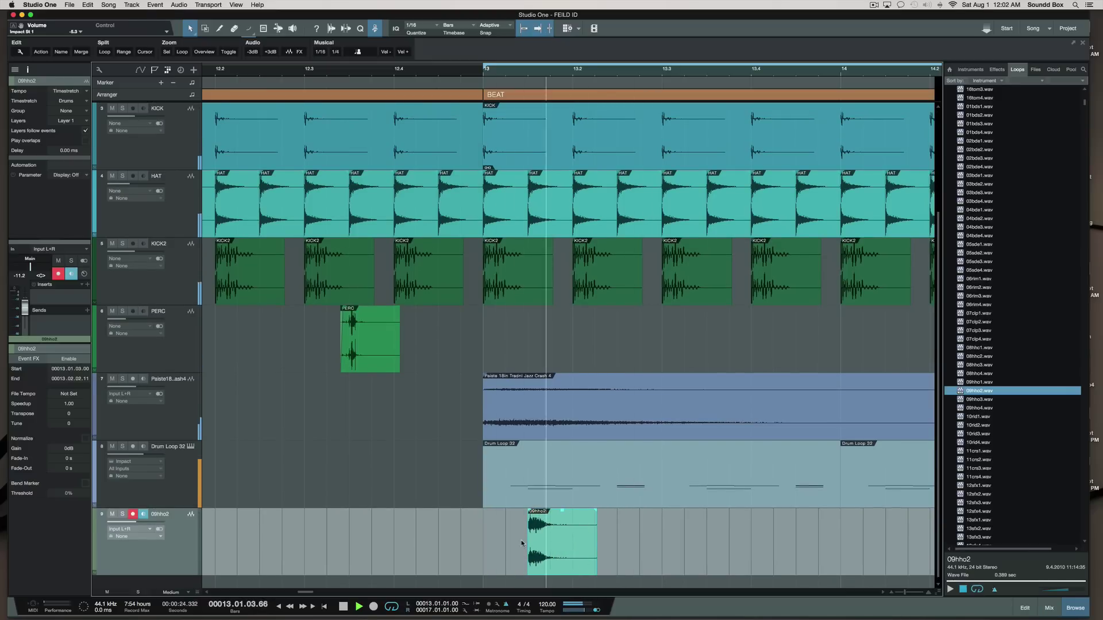
Step: Duplicate the 09hho2 clip repeatedly through the rest of the bars 13–17 section
{"action": "key", "text": "space"}
{"action": "key", "text": "d"}
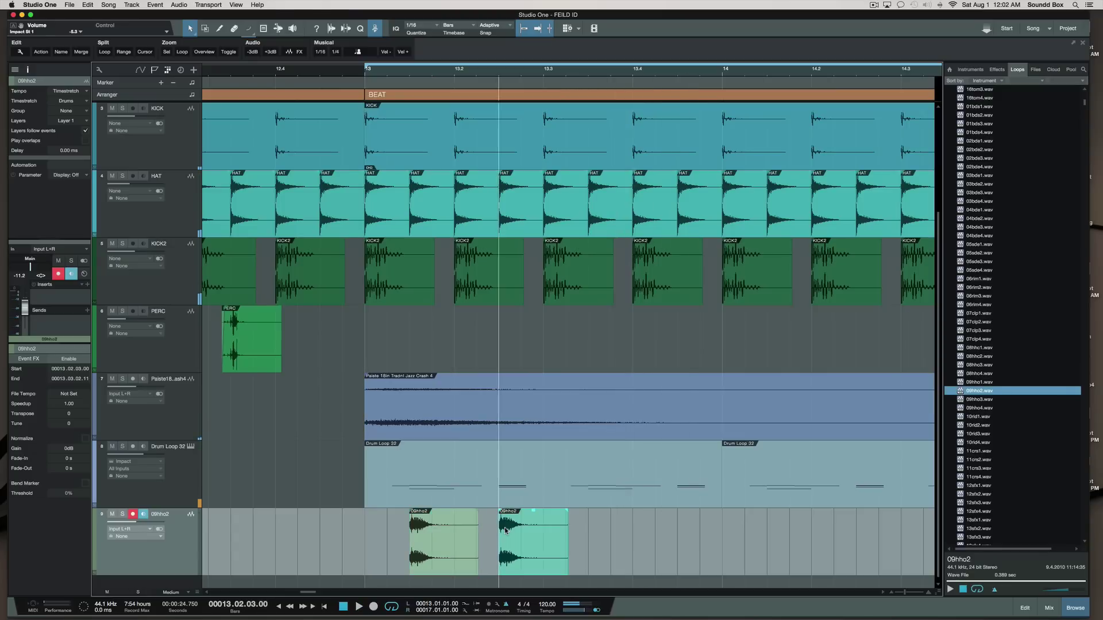
{"action": "key", "text": "d"}
{"action": "key", "text": "space"}
{"action": "key", "text": "d"}
{"action": "key", "text": "d"}
{"action": "key", "text": "d"}
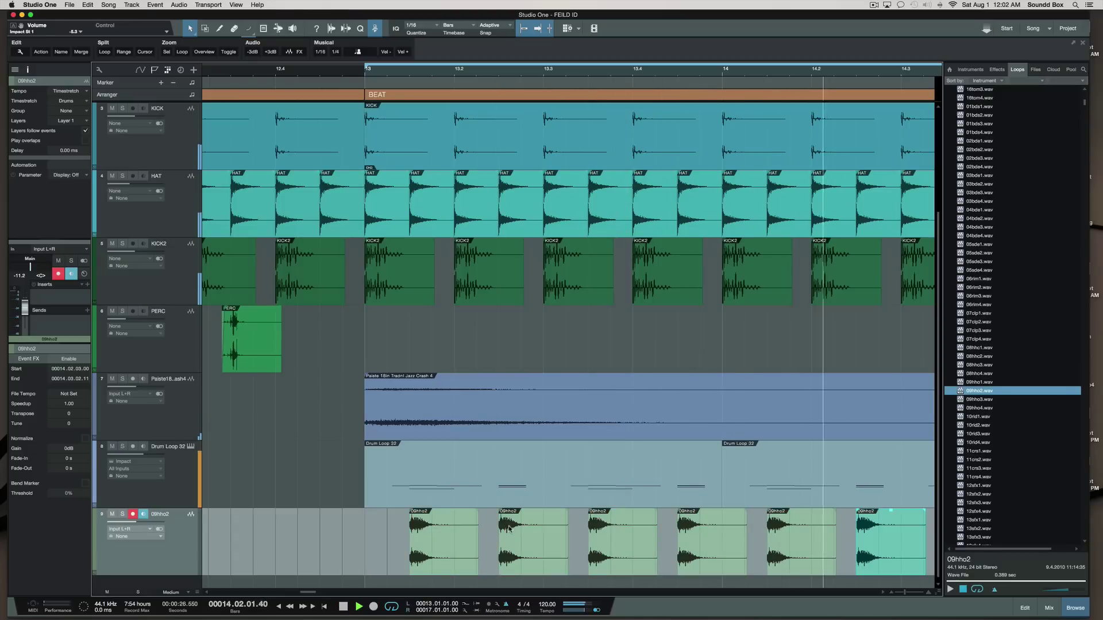
{"action": "key", "text": "w"}
{"action": "key", "text": "w"}
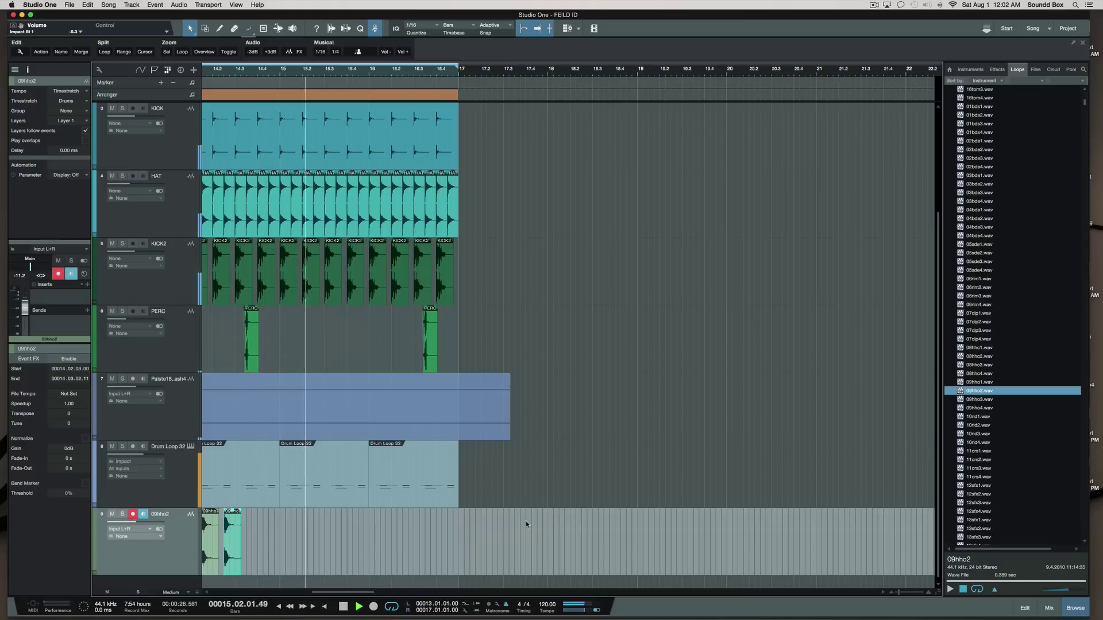
{"action": "key", "text": "d"}
{"action": "key", "text": "d"}
{"action": "key", "text": "d"}
{"action": "key", "text": "d"}
{"action": "key", "text": "d"}
{"action": "key", "text": "d"}
{"action": "key", "text": "d"}
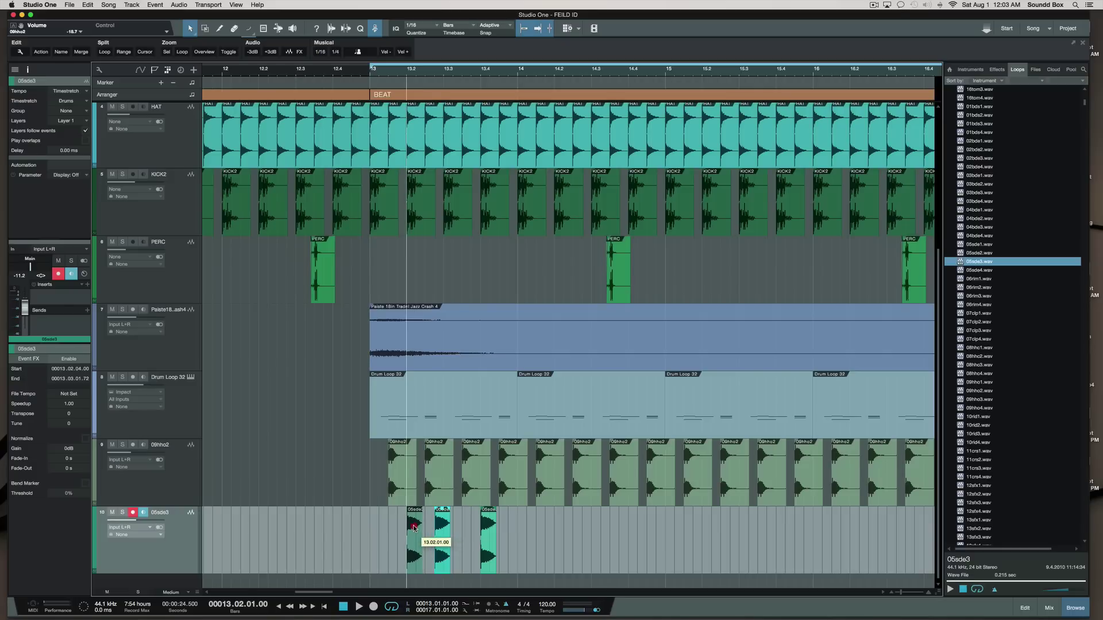
Step: Select both 05sde3 hits, repeat them out to bar 17, and play the pattern
{"action": "left_click", "coordinate": [413, 527]}
{"action": "key", "text": "space"}
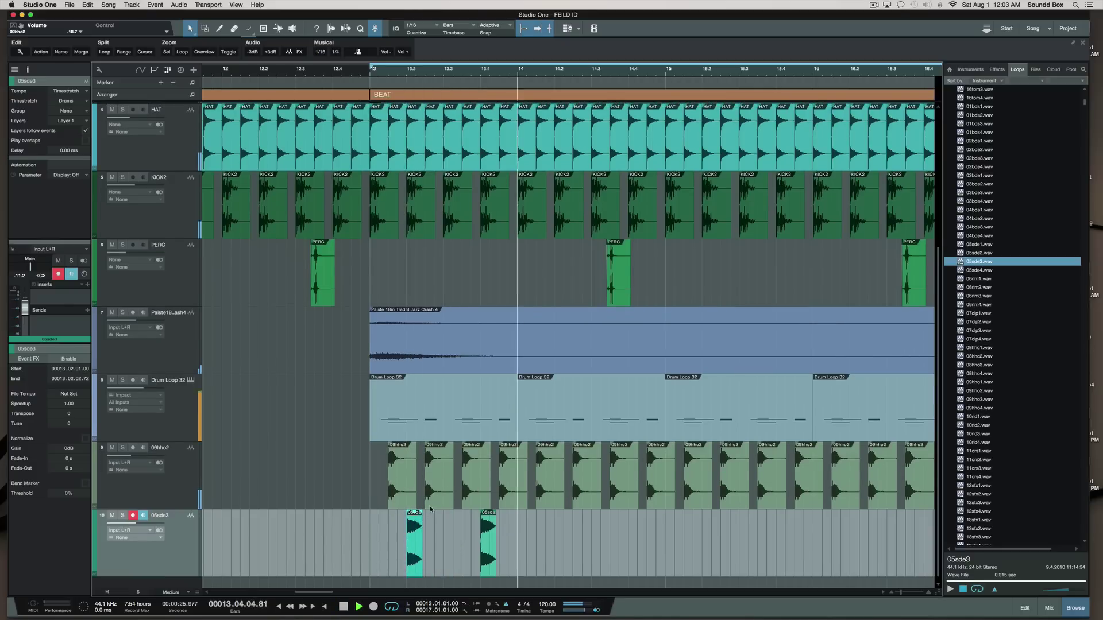
{"action": "scroll", "coordinate": [430, 508], "scroll_direction": "down", "scroll_amount": 1}
{"action": "key", "text": "space"}
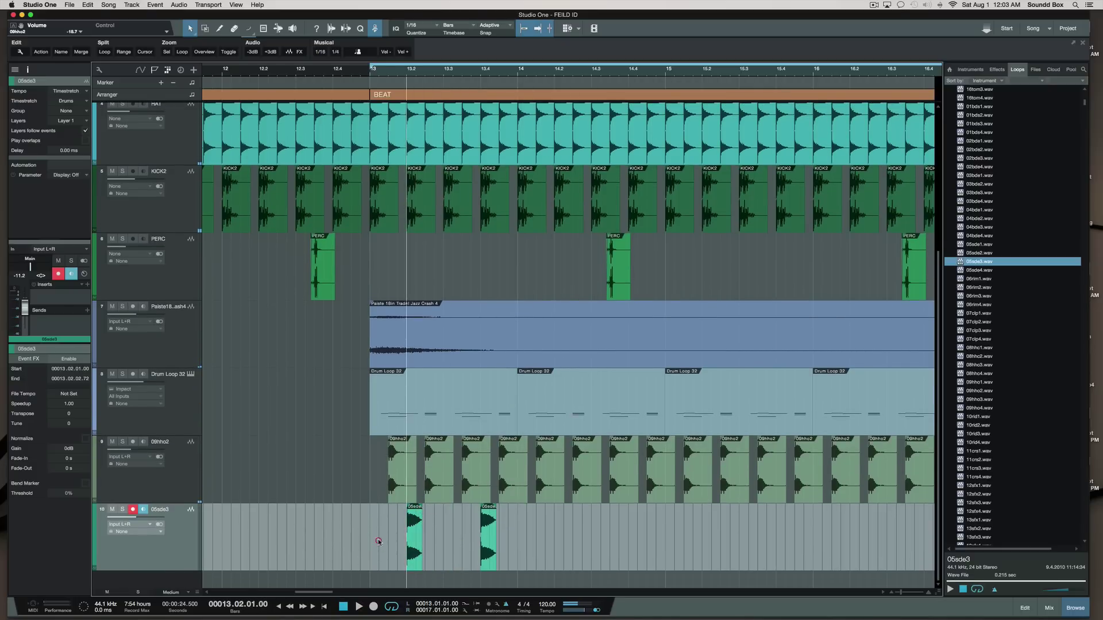
{"action": "scroll", "coordinate": [378, 541], "scroll_direction": "right", "scroll_amount": 3}
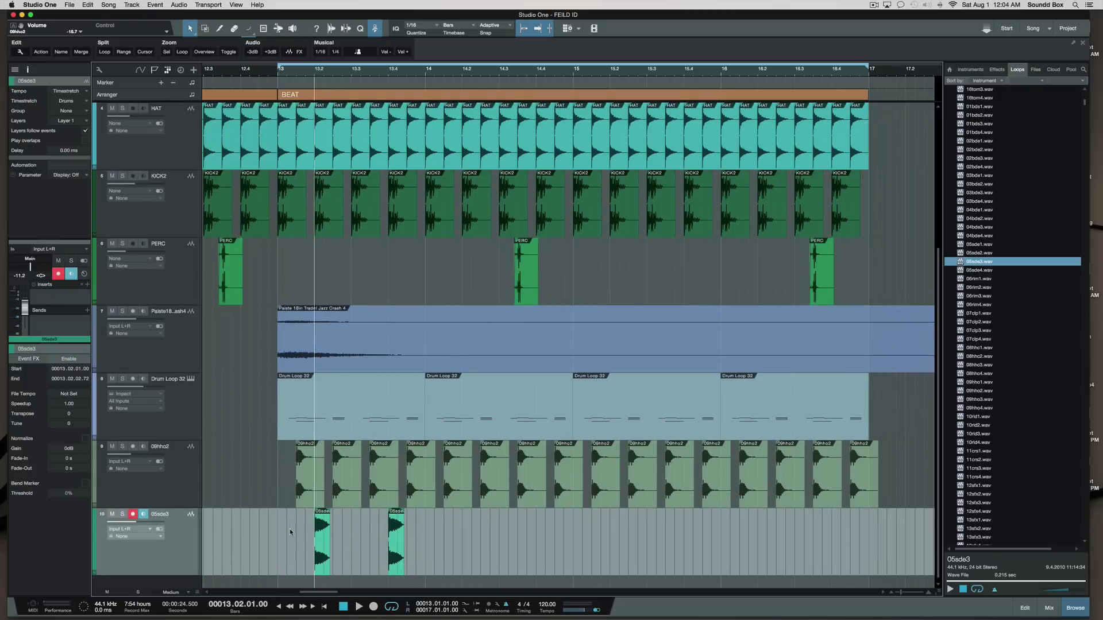
{"action": "left_click_drag", "start_coordinate": [289, 531], "coordinate": [409, 534]}
{"action": "key", "text": "d"}
{"action": "key", "text": "d"}
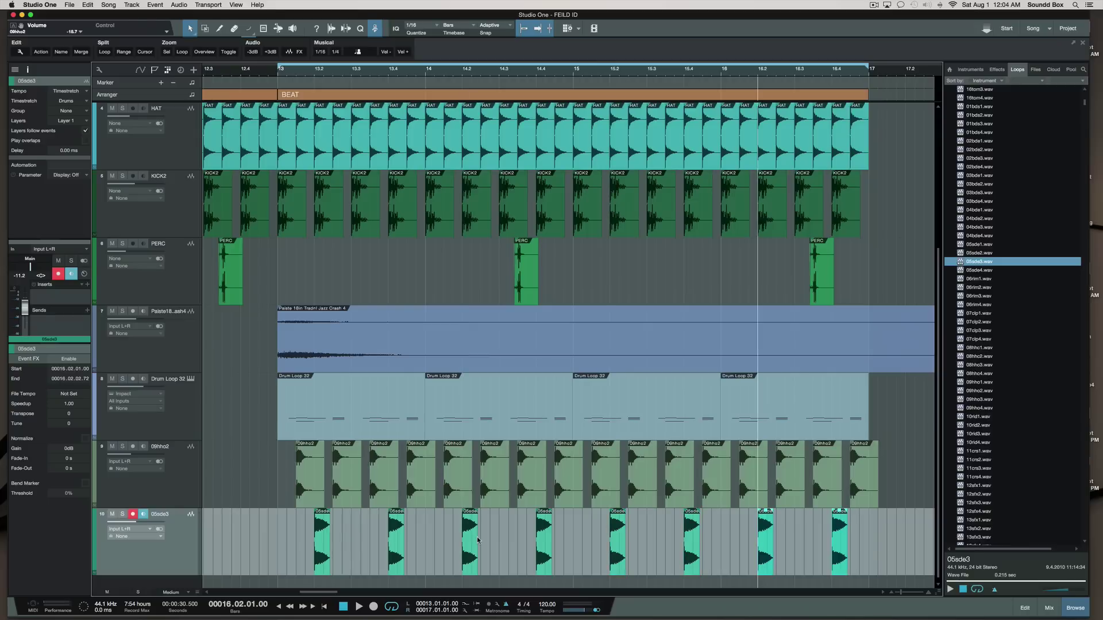
{"action": "key", "text": "space"}
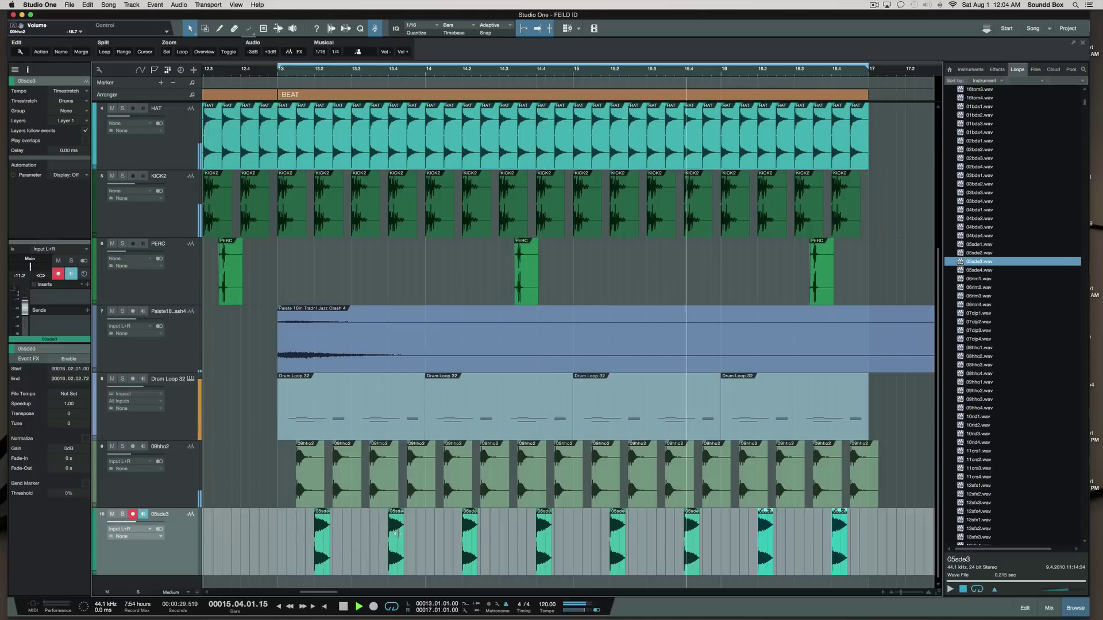
{"action": "scroll", "coordinate": [442, 394], "scroll_direction": "down", "scroll_amount": 1}
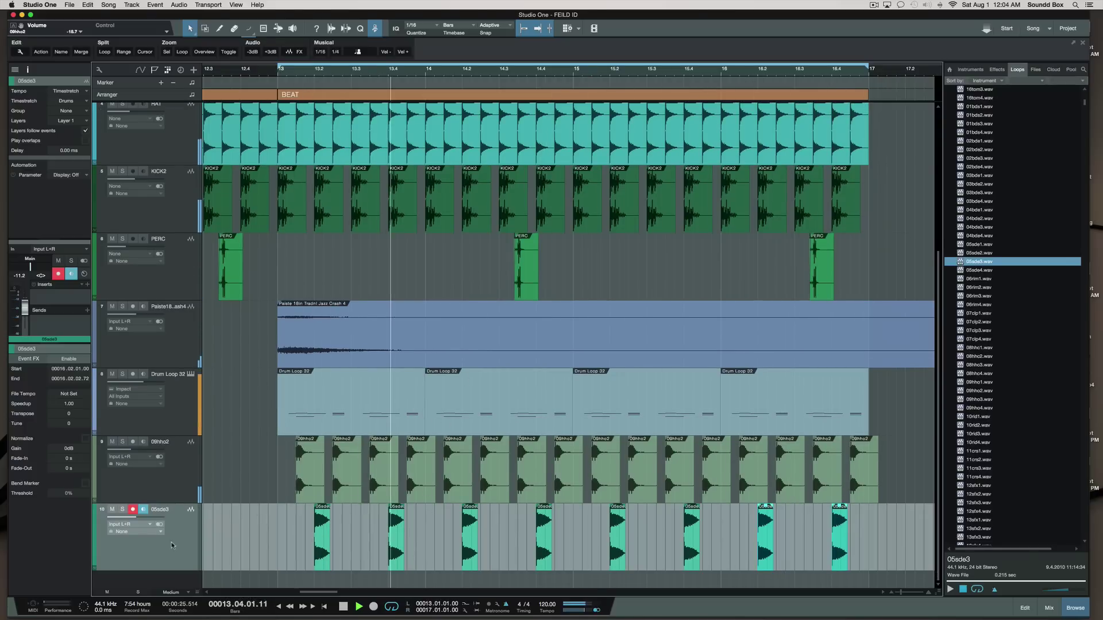
Step: Audition the loop samples from 04bde4 through 07clp2, landing on the 07clp3 clap
{"action": "left_click", "coordinate": [979, 235]}
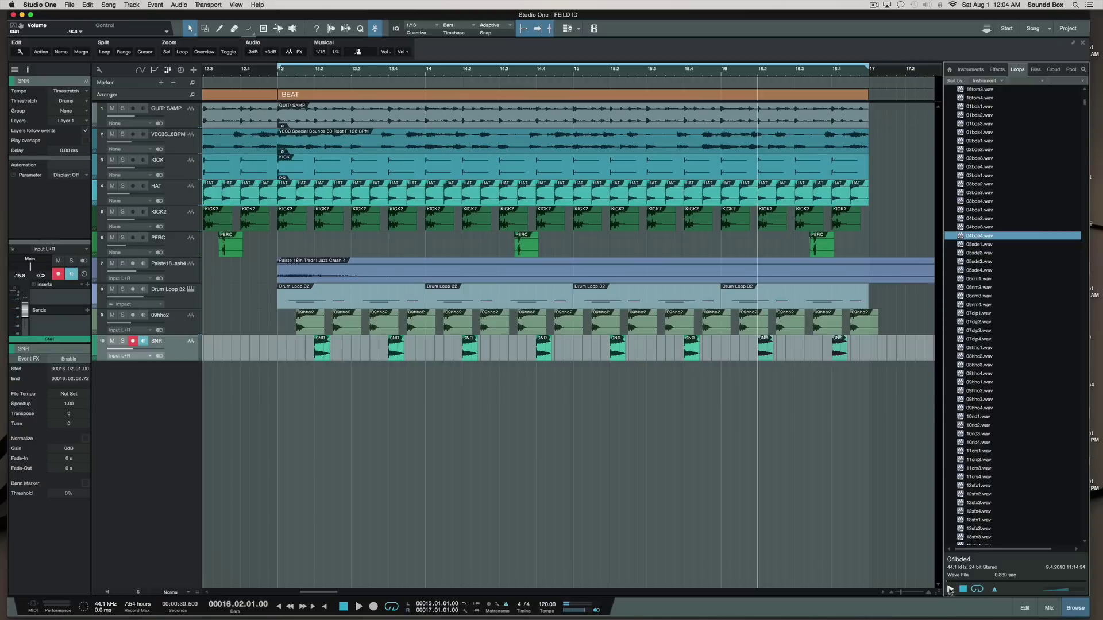
{"action": "left_click", "coordinate": [990, 247]}
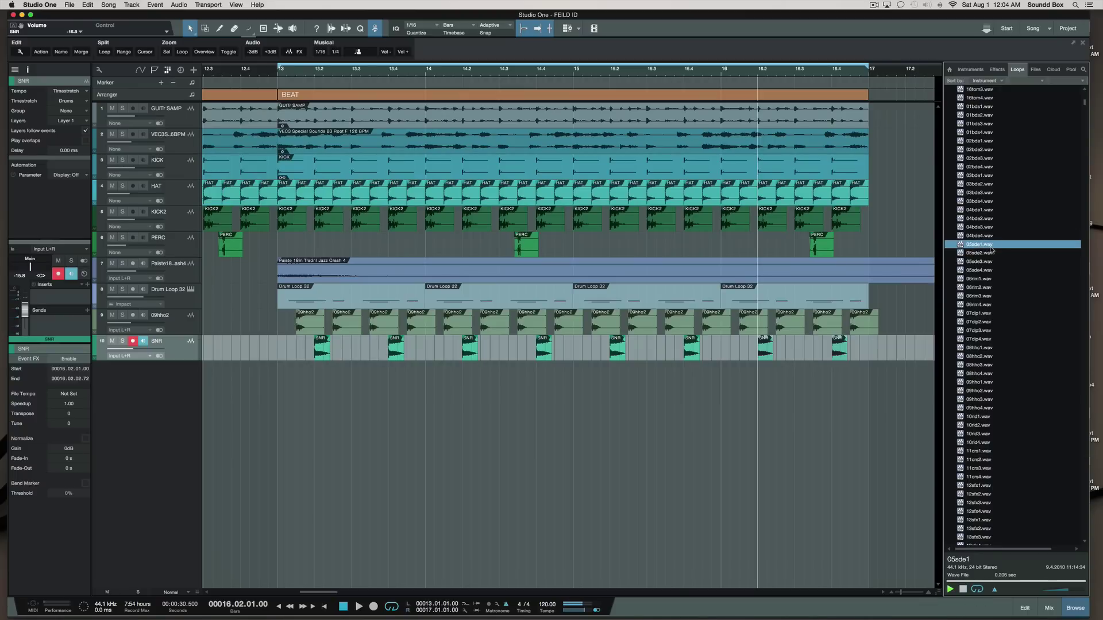
{"action": "left_click", "coordinate": [990, 253]}
{"action": "left_click", "coordinate": [990, 262]}
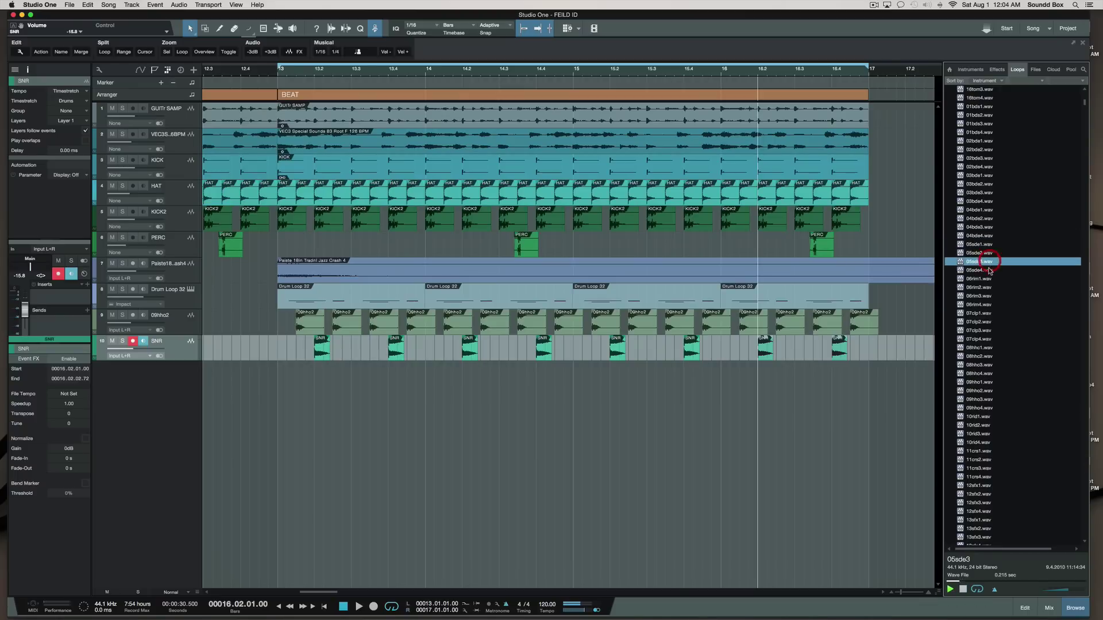
{"action": "left_click", "coordinate": [989, 270]}
{"action": "left_click", "coordinate": [987, 279]}
{"action": "left_click", "coordinate": [987, 288]}
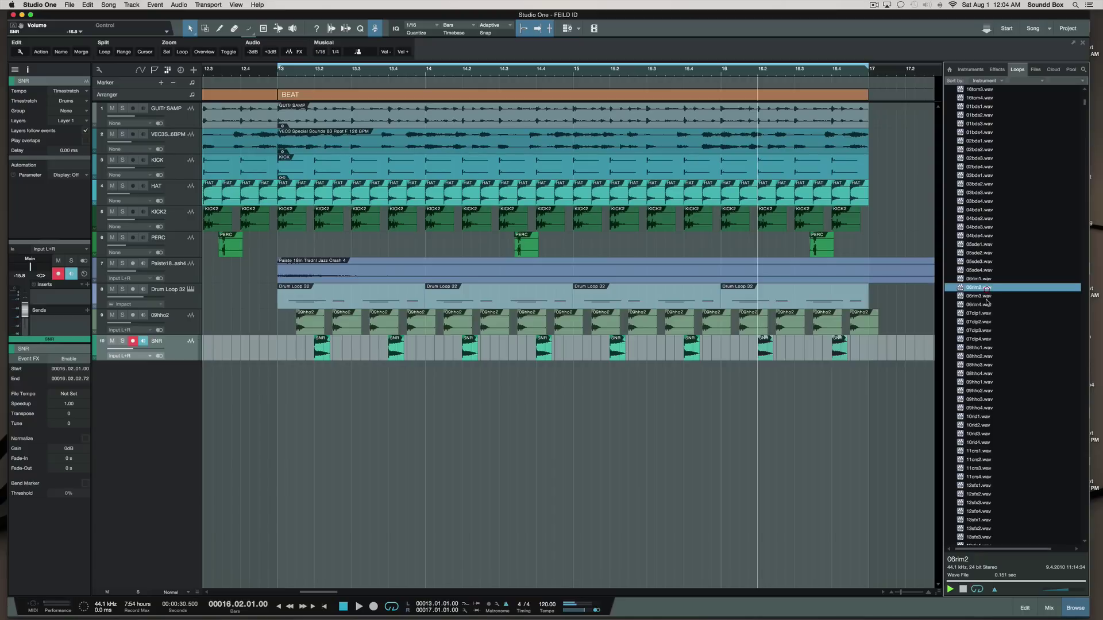
{"action": "left_click", "coordinate": [987, 296]}
{"action": "left_click", "coordinate": [986, 305]}
{"action": "left_click", "coordinate": [984, 314]}
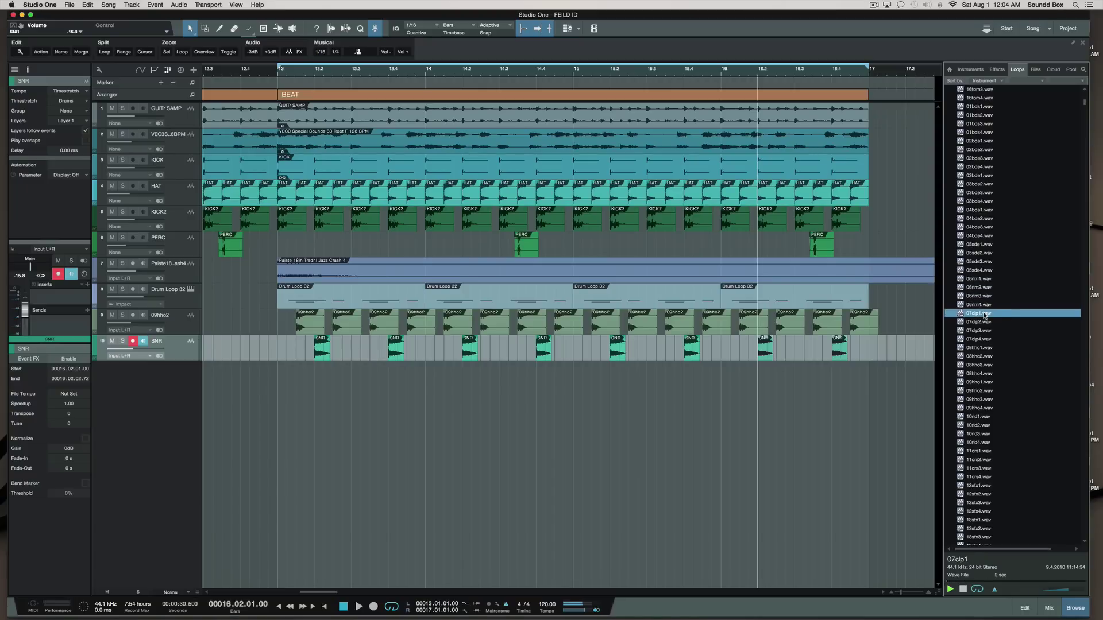
{"action": "left_click", "coordinate": [987, 322]}
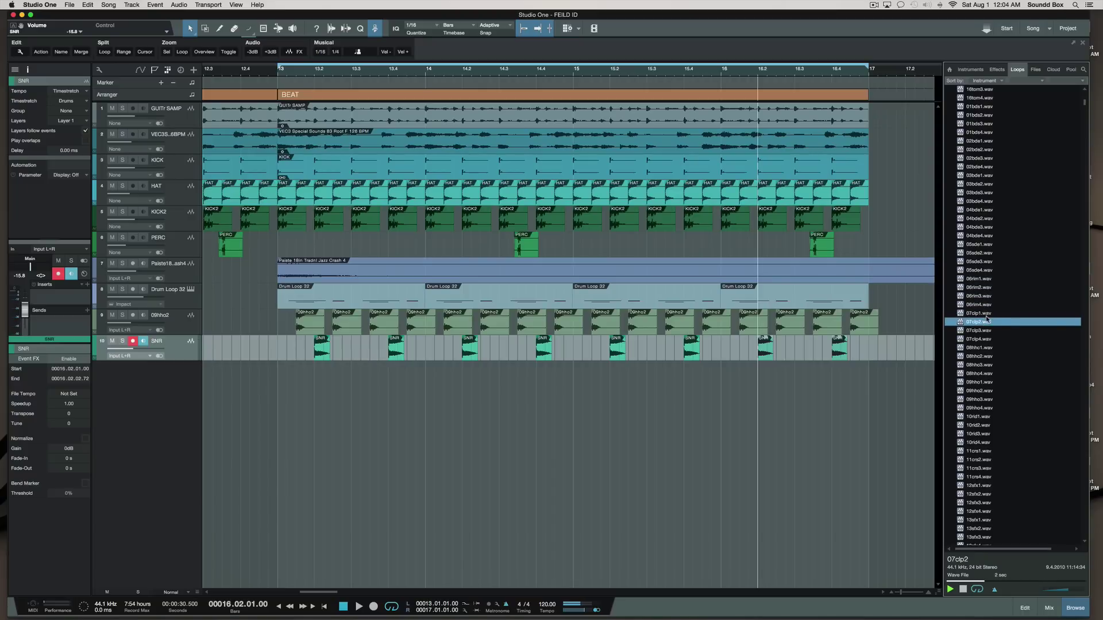
{"action": "key", "text": "Down"}
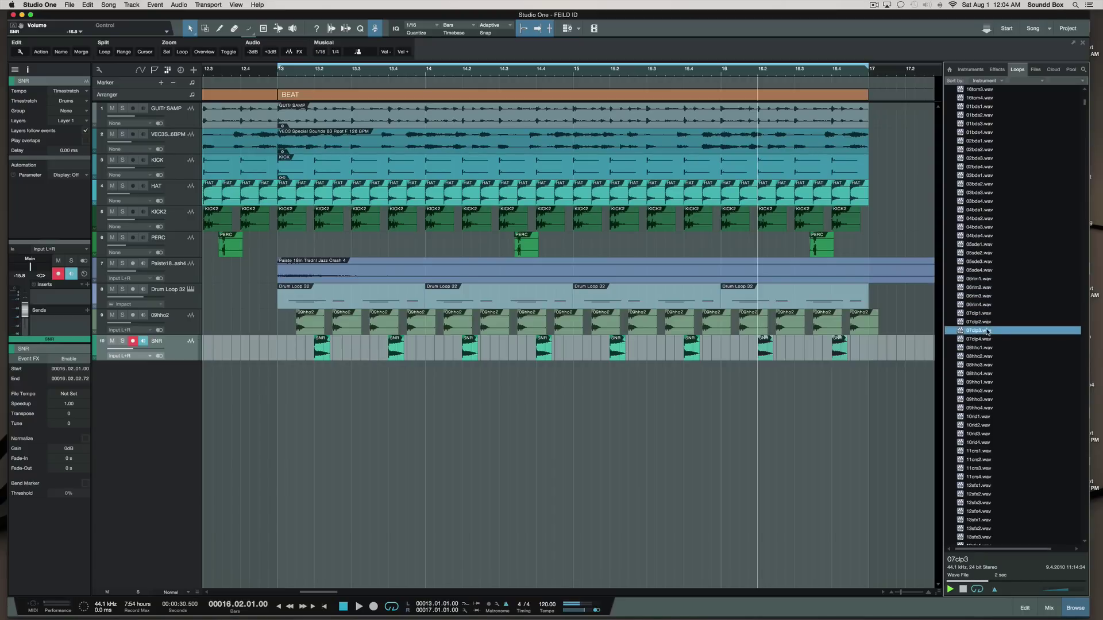
Step: Place 07clp3 on a new track at bar 13.2, trim it to one beat, and copy it to 13.4
{"action": "left_click_drag", "start_coordinate": [988, 334], "coordinate": [330, 371]}
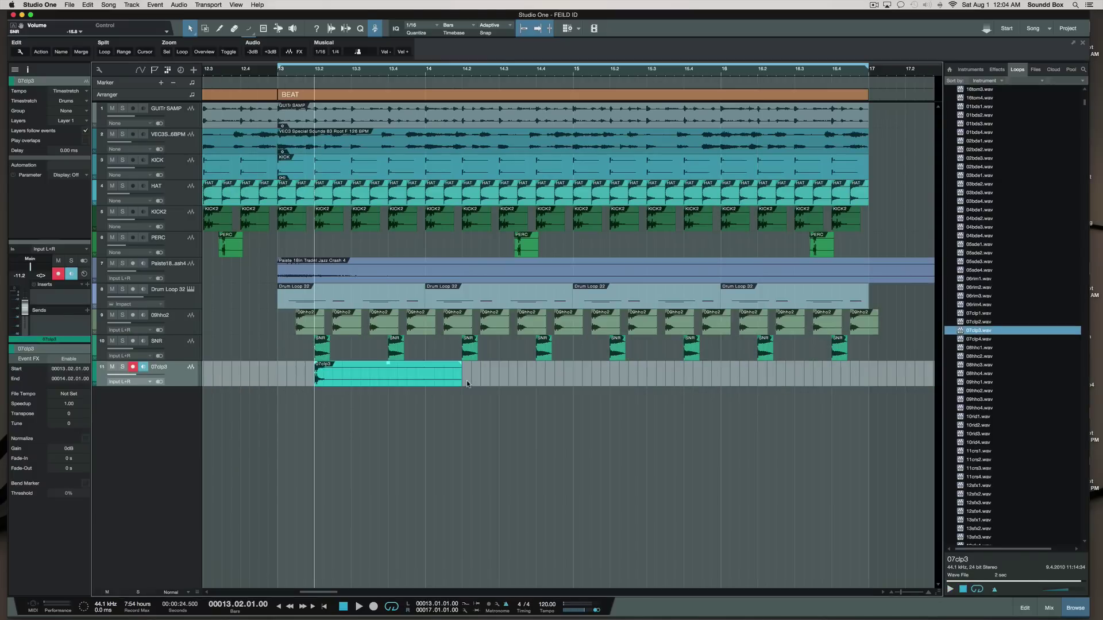
{"action": "key", "text": "space"}
{"action": "key", "text": "space"}
{"action": "left_click_drag", "start_coordinate": [454, 383], "coordinate": [344, 372]}
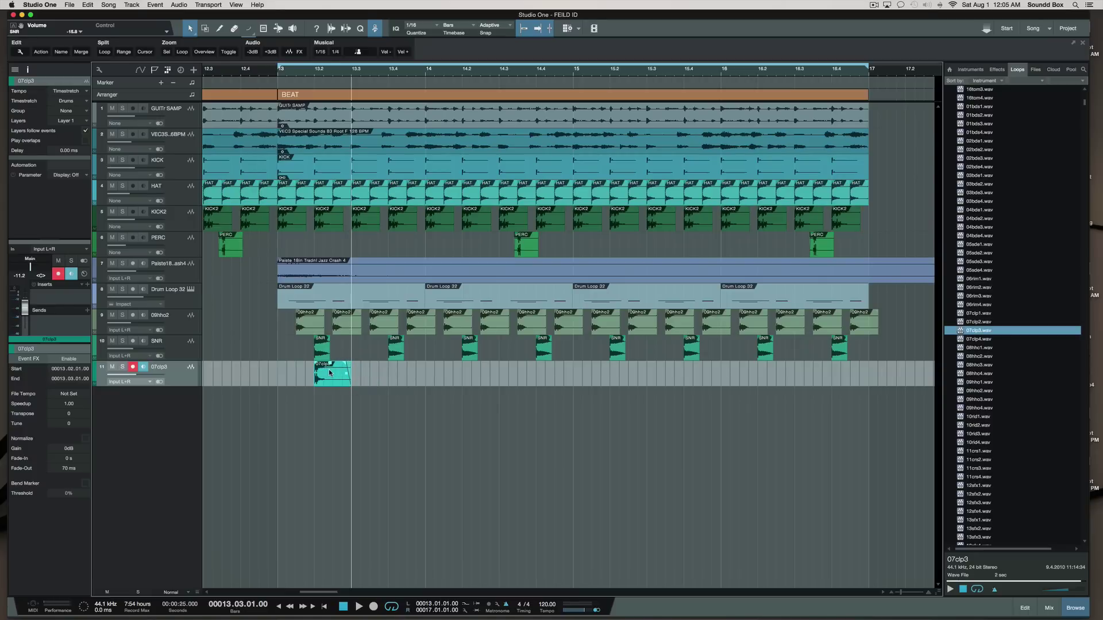
{"action": "left_click_drag", "start_coordinate": [326, 373], "coordinate": [402, 376]}
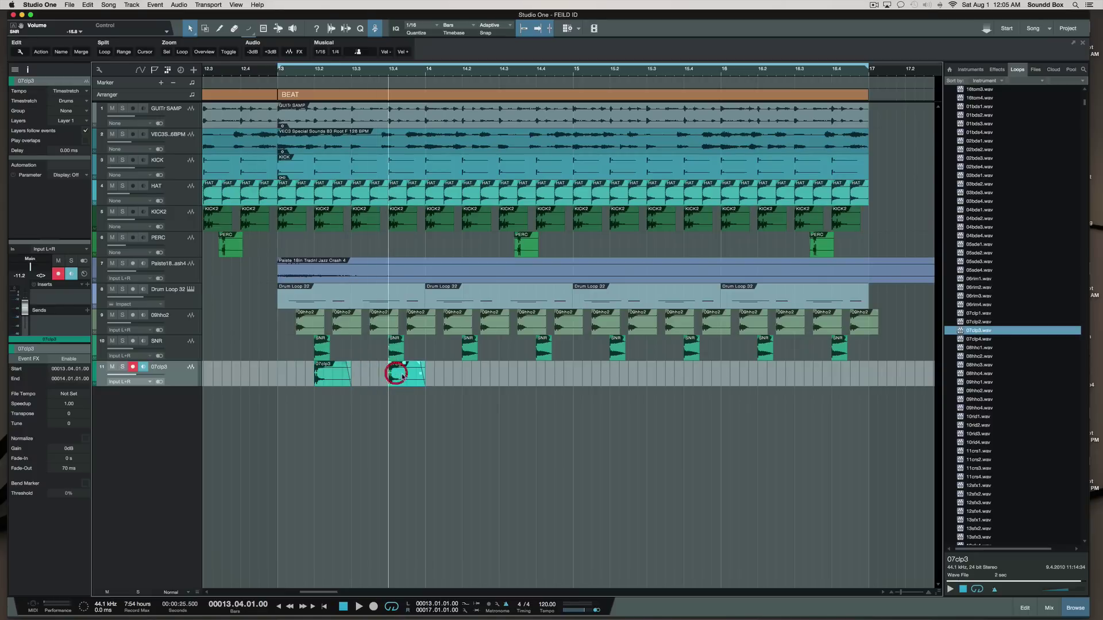
Step: Duplicate the clap pair along the track, rename the track CLP, and play the beat
{"action": "left_click_drag", "start_coordinate": [313, 380], "coordinate": [418, 379]}
{"action": "key", "text": "d"}
{"action": "key", "text": "d"}
{"action": "key", "text": "d"}
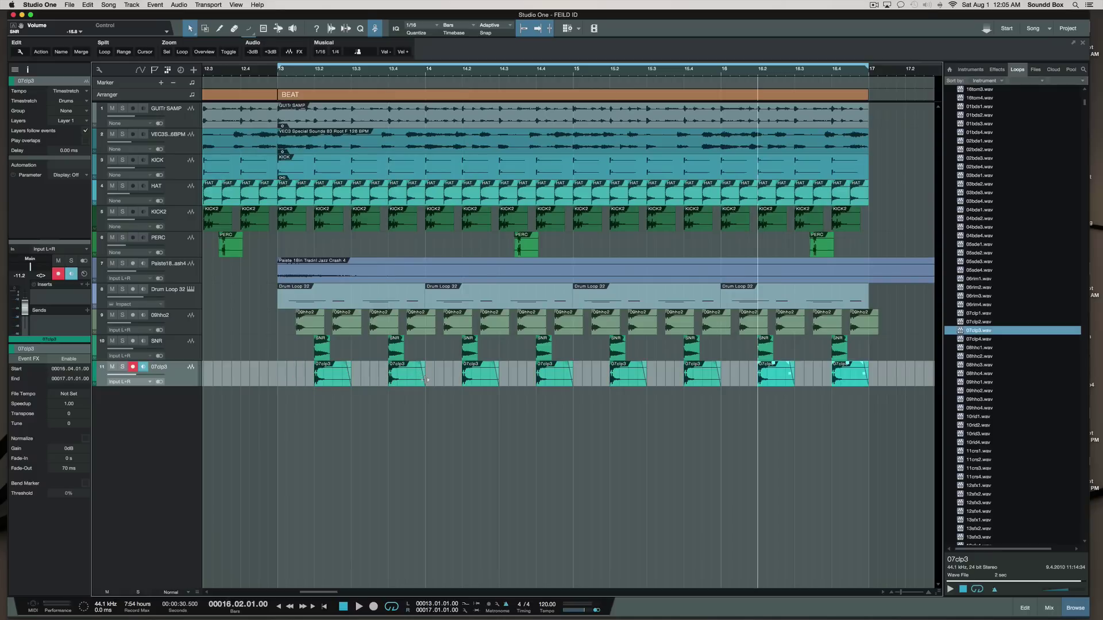
{"action": "key", "text": "space"}
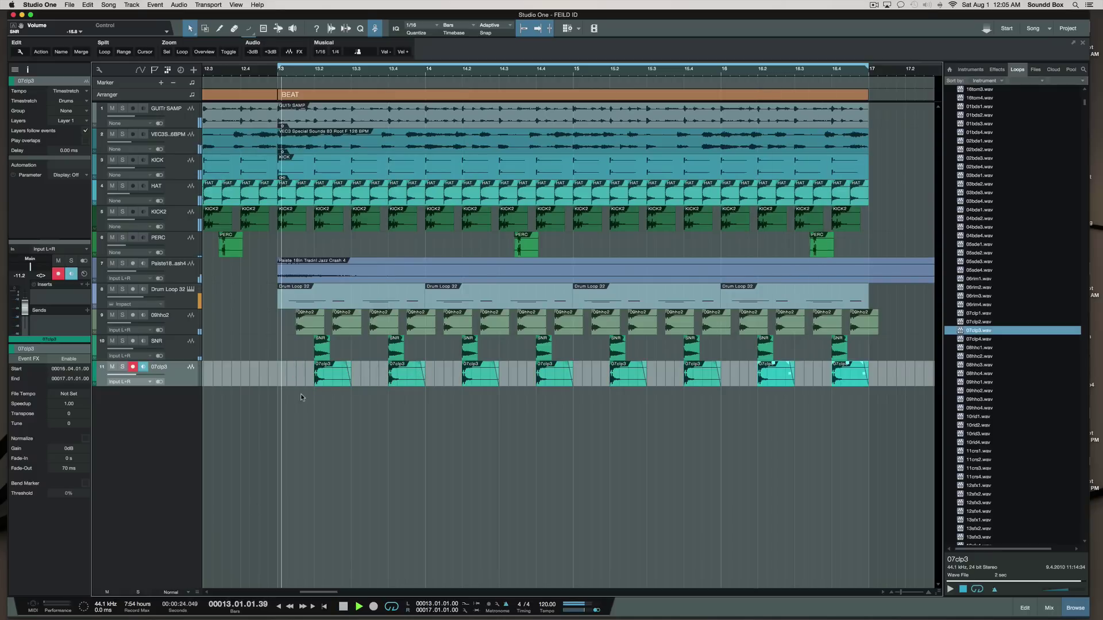
{"action": "left_click", "coordinate": [520, 439]}
{"action": "key", "text": "space"}
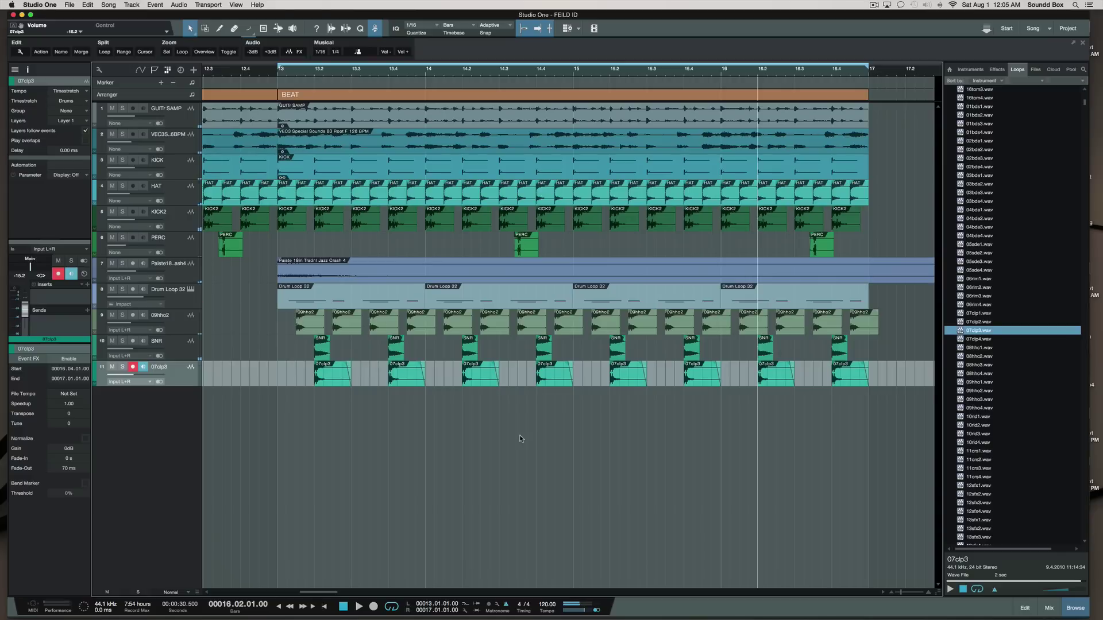
{"action": "scroll", "coordinate": [366, 213], "scroll_direction": "right", "scroll_amount": 3}
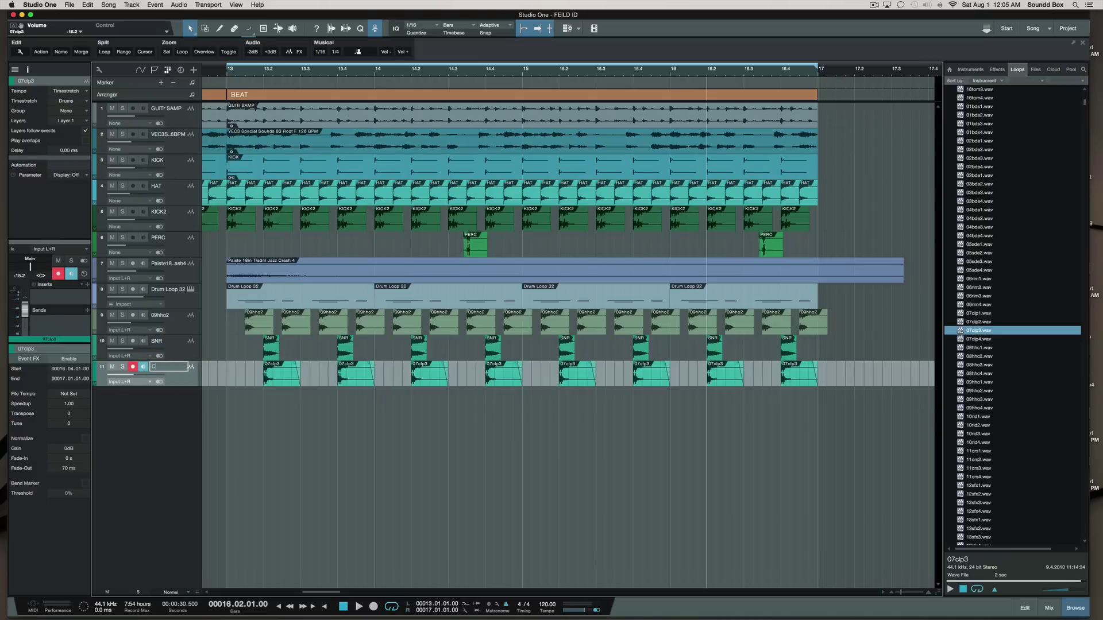
{"action": "key", "text": "Return"}
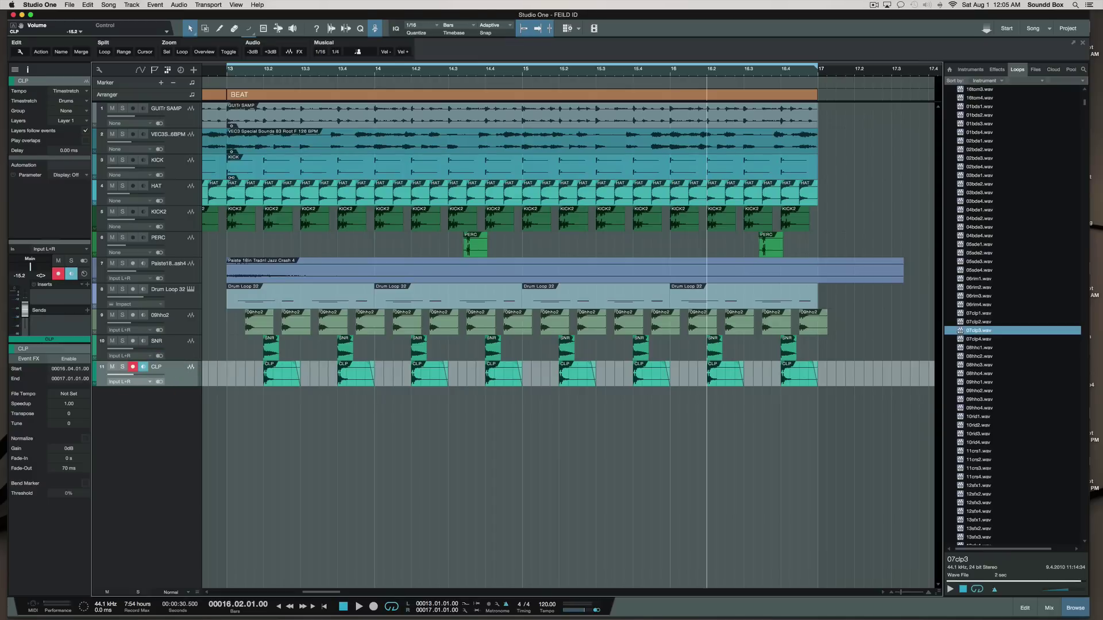
{"action": "key", "text": "space"}
Step: Audition the 06rim1 sample, stop playback, and show the Effects plug-in list
{"action": "left_click", "coordinate": [1015, 279]}
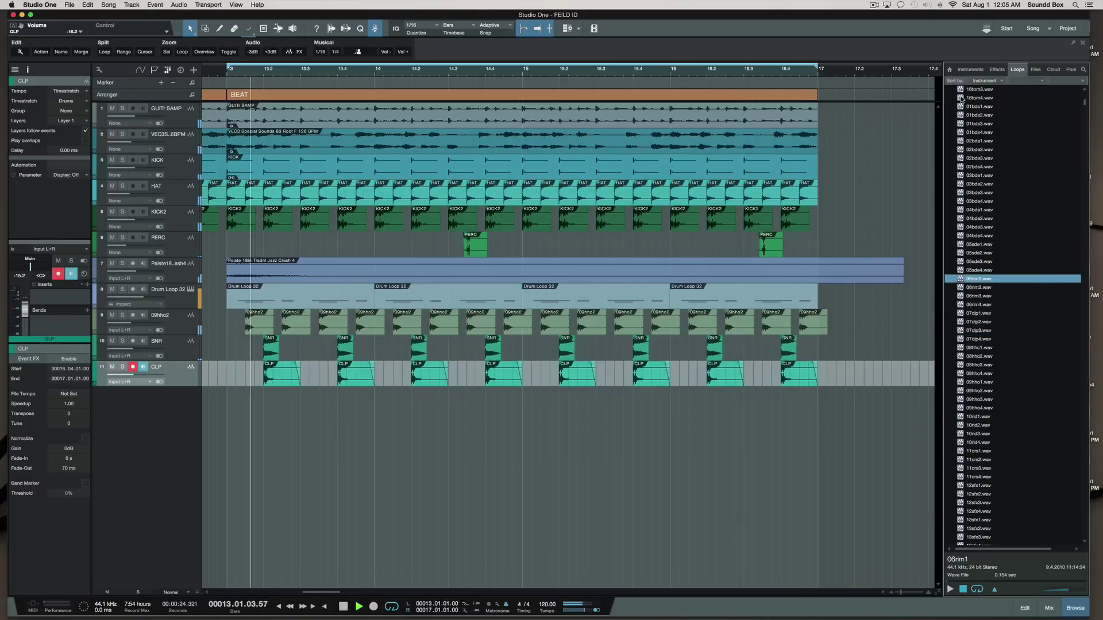
{"action": "key", "text": "space"}
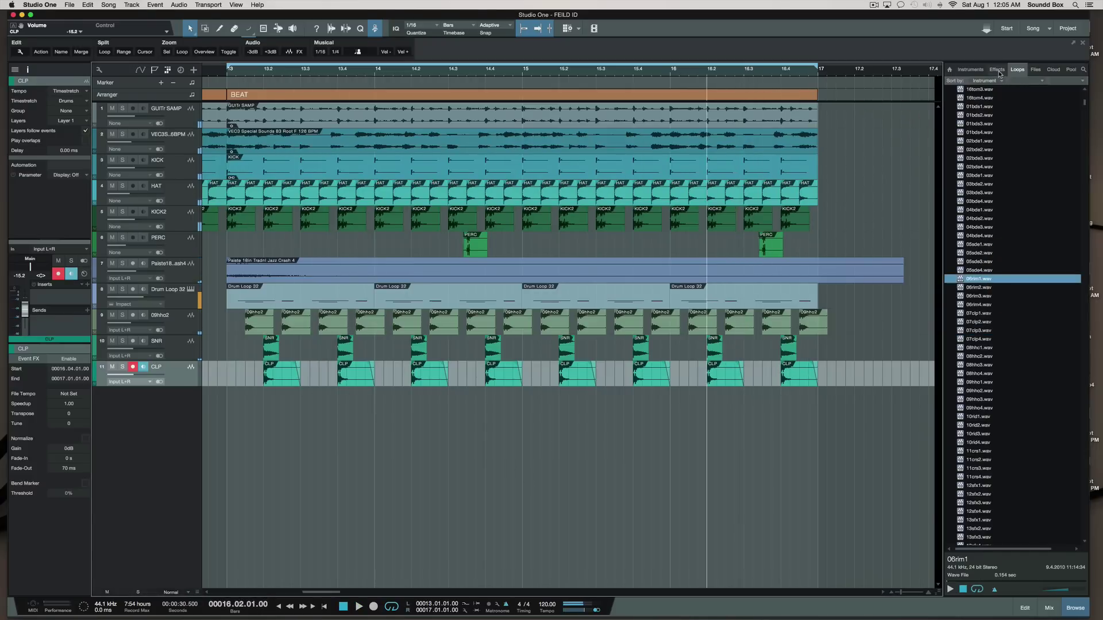
{"action": "left_click", "coordinate": [997, 69]}
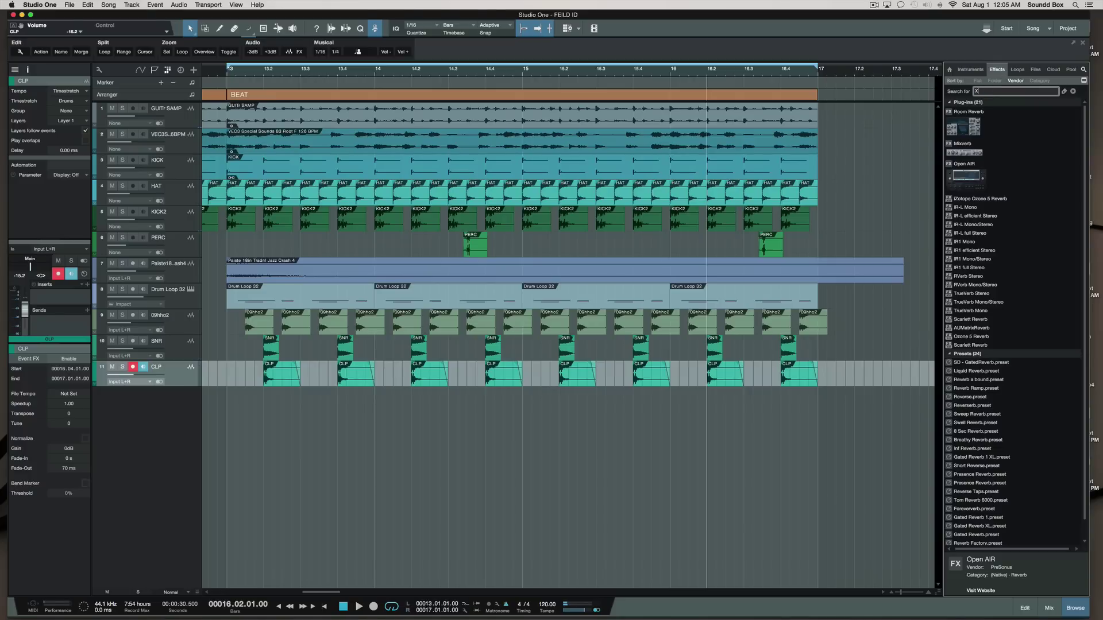
{"action": "left_click", "coordinate": [526, 473]}
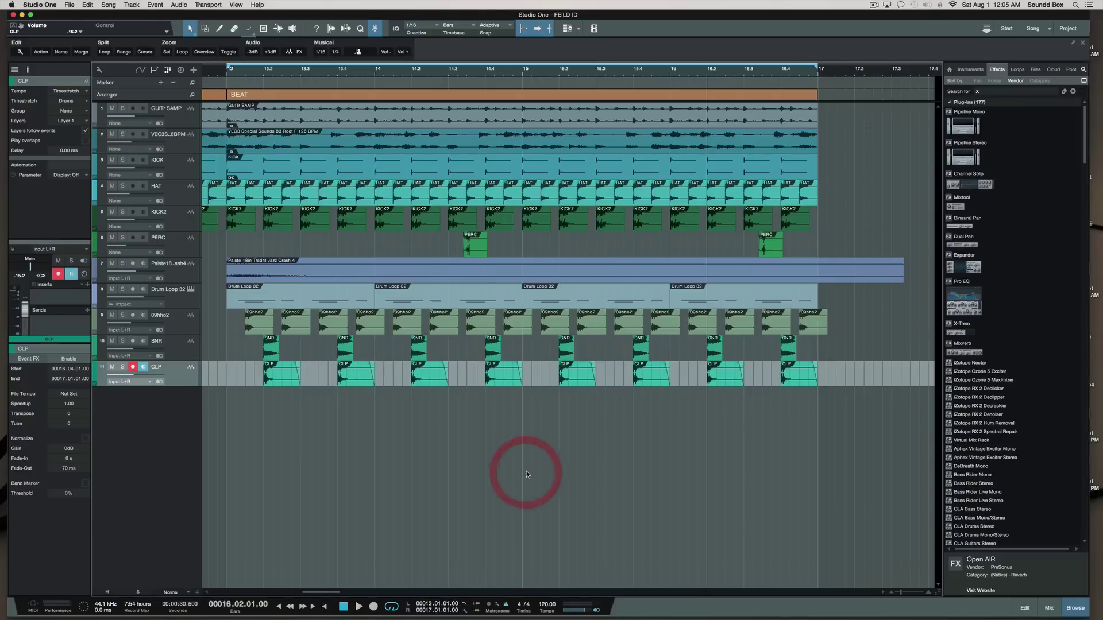
Step: Open the Console and listen to the PERC channel soloed
{"action": "key", "text": "F3"}
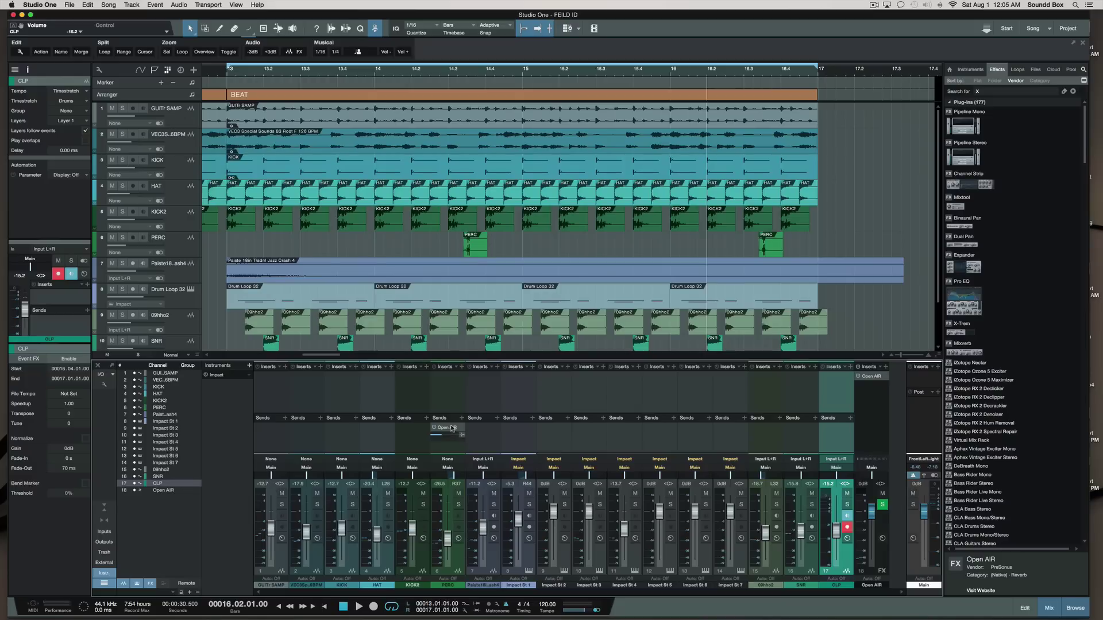
{"action": "left_click", "coordinate": [458, 505]}
{"action": "key", "text": "space"}
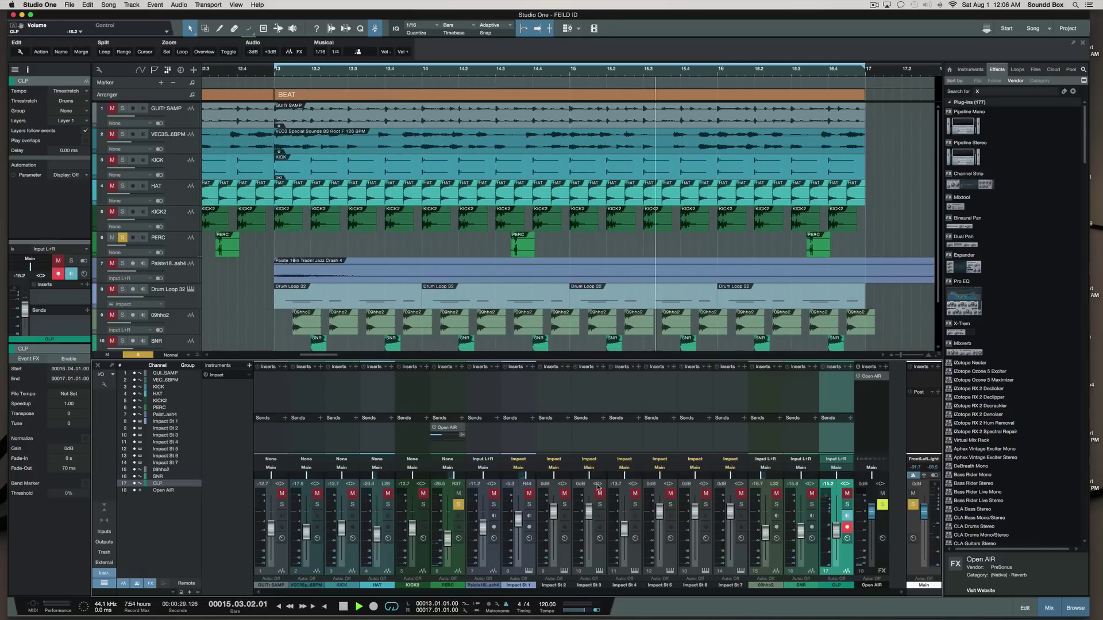
{"action": "key", "text": "space"}
Step: Unsolo PERC, play the beat, and add an Open AIR reverb send to the soloed SNR channel
{"action": "left_click", "coordinate": [457, 504]}
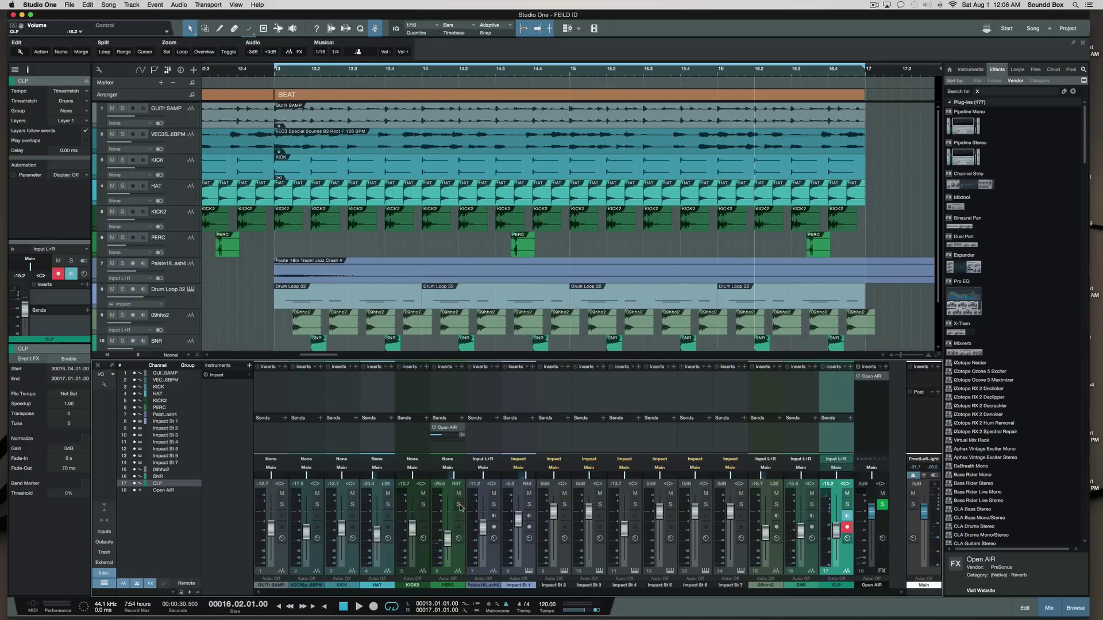
{"action": "key", "text": "space"}
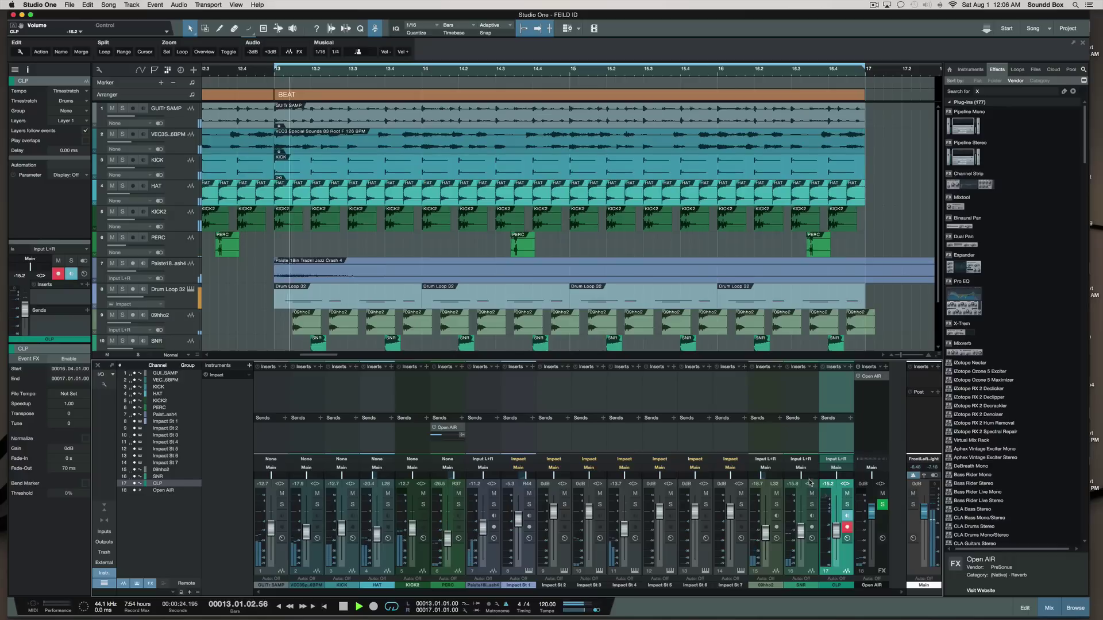
{"action": "left_click", "coordinate": [811, 505]}
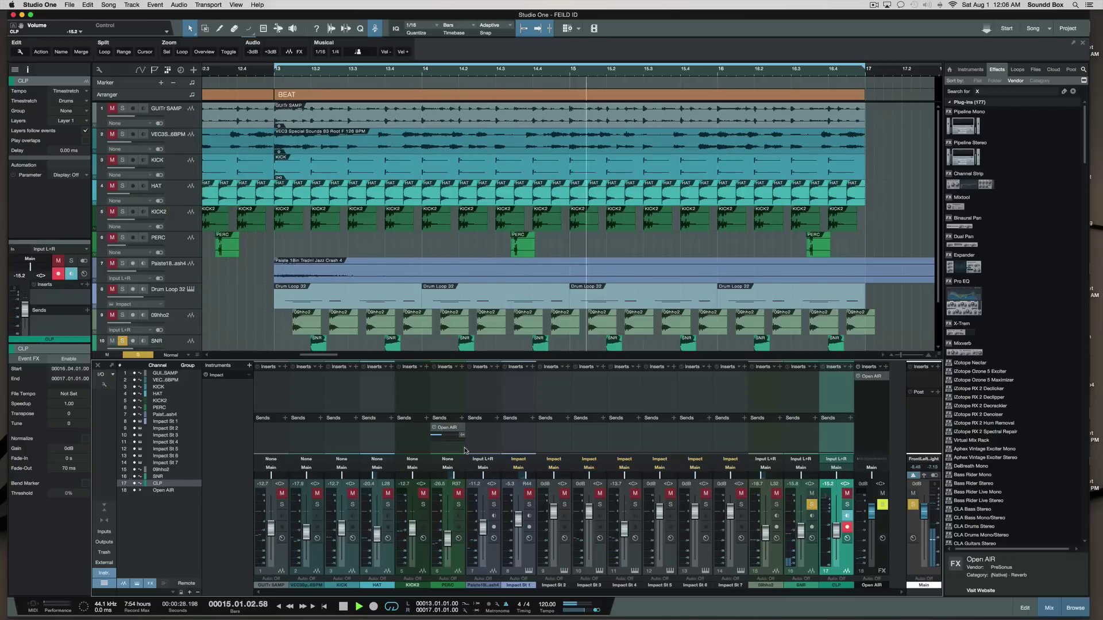
{"action": "left_click_drag", "start_coordinate": [445, 427], "coordinate": [802, 443]}
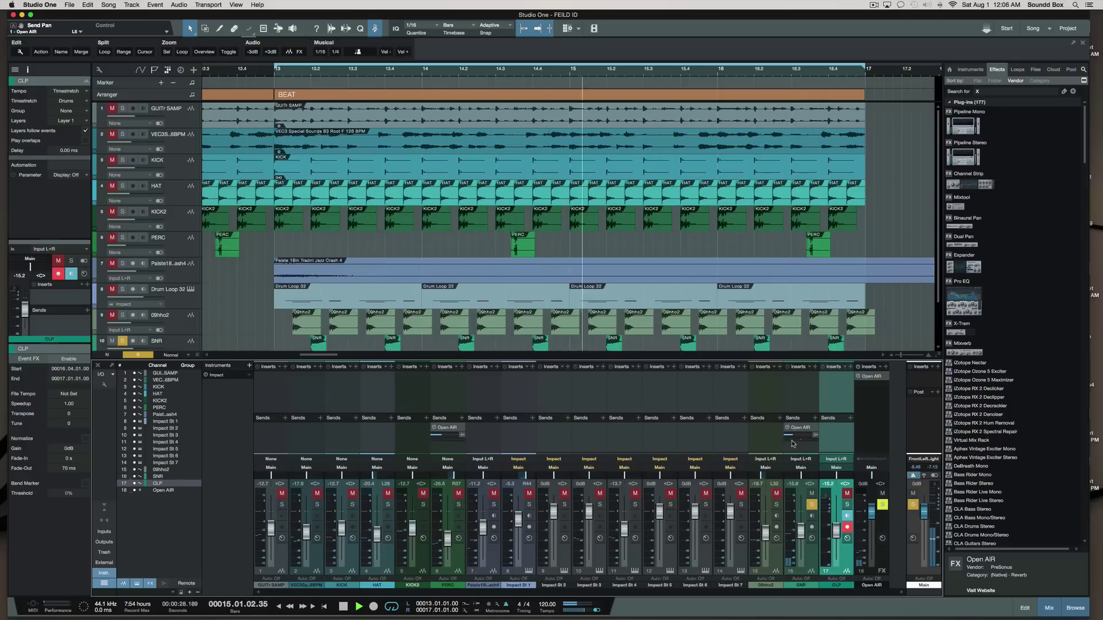
Step: Give the CLP channel an Open AIR send at -29.9, then clear all solos
{"action": "left_click", "coordinate": [776, 505]}
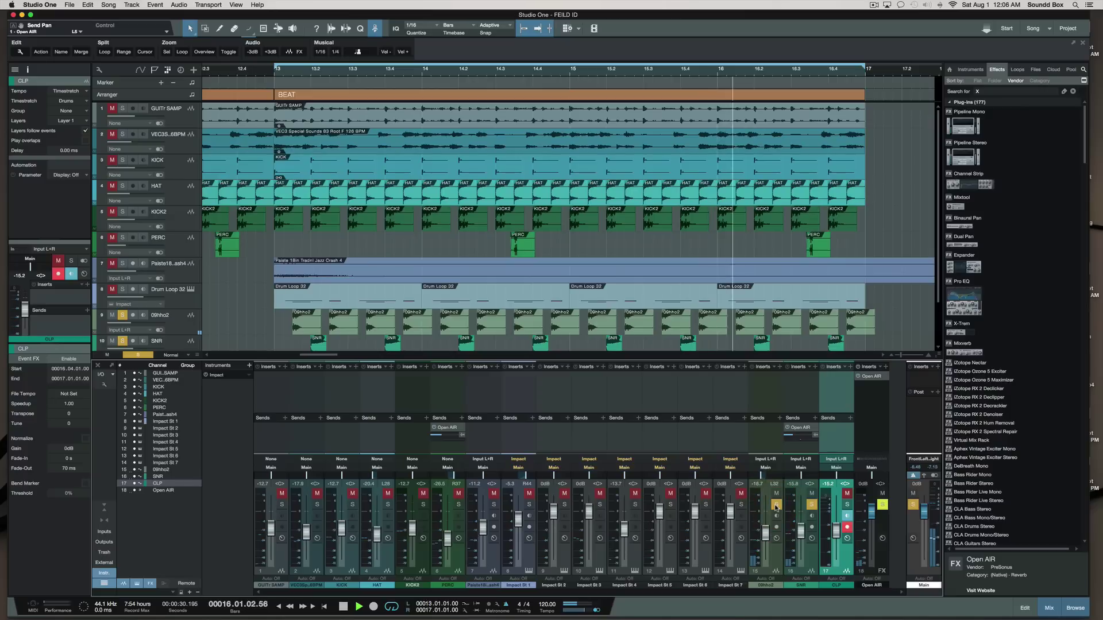
{"action": "left_click", "coordinate": [741, 505]}
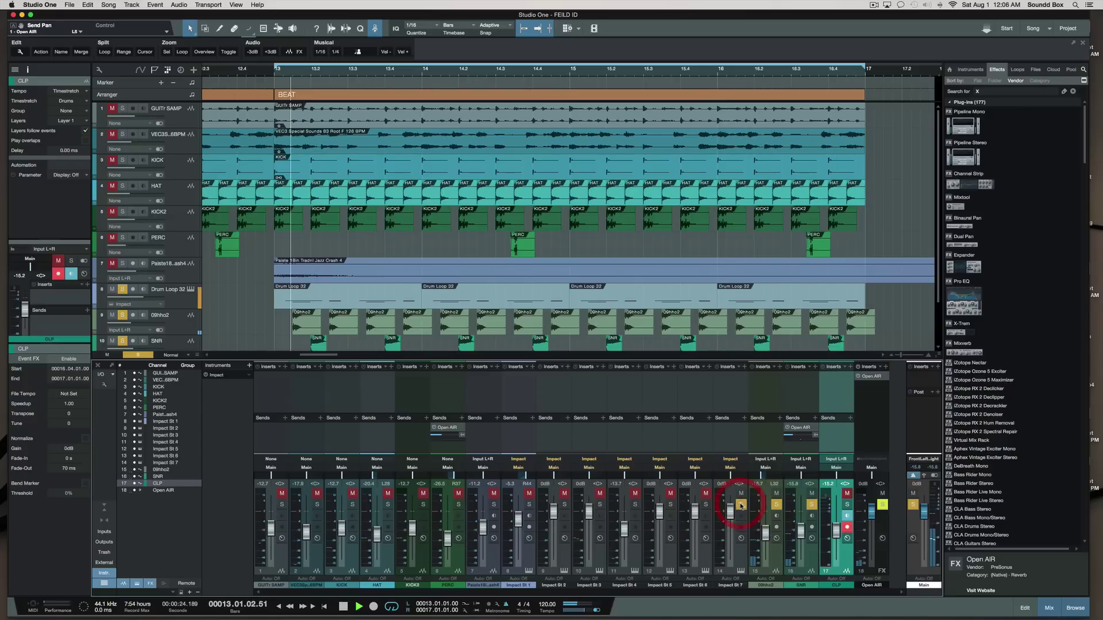
{"action": "left_click", "coordinate": [846, 494]}
{"action": "left_click", "coordinate": [846, 505]}
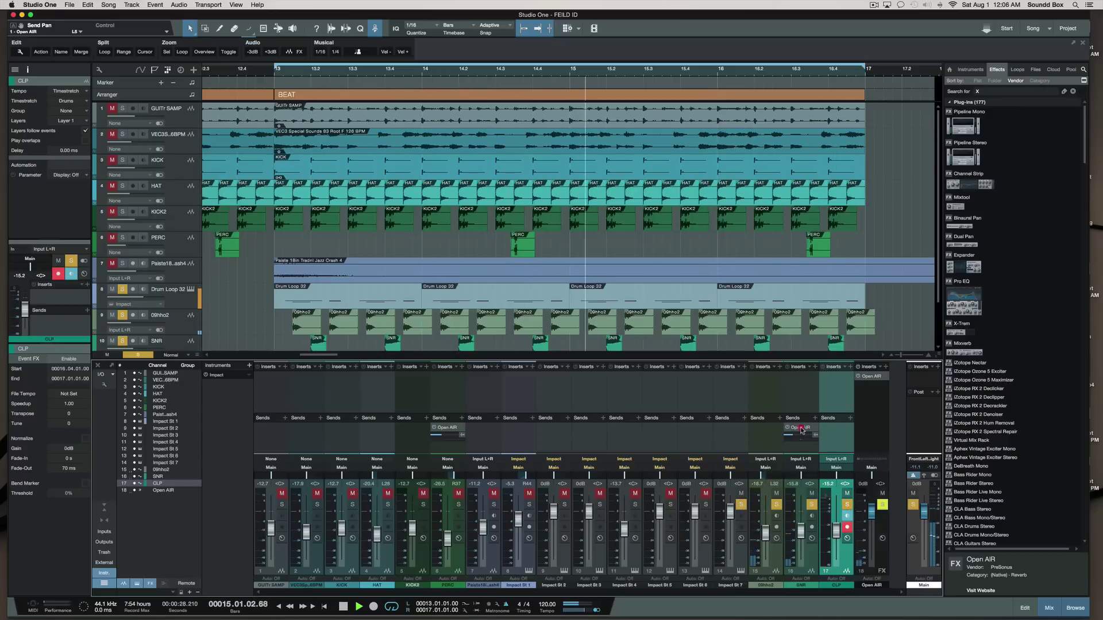
{"action": "left_click", "coordinate": [849, 418]}
{"action": "left_click", "coordinate": [833, 445]}
{"action": "left_click_drag", "start_coordinate": [832, 444], "coordinate": [823, 440]}
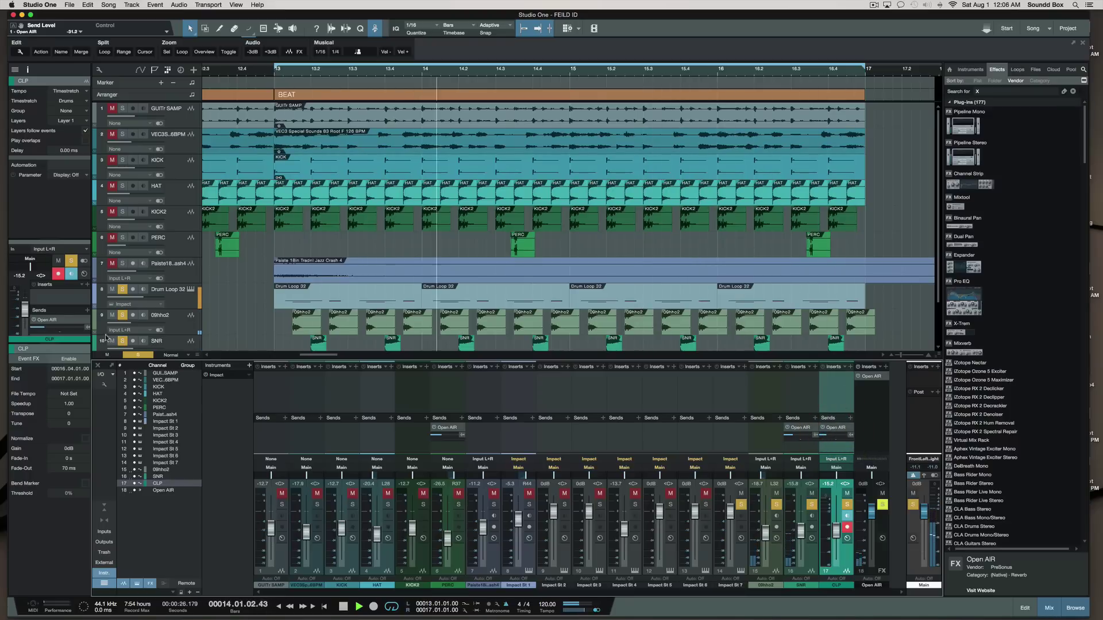
{"action": "left_click", "coordinate": [138, 355]}
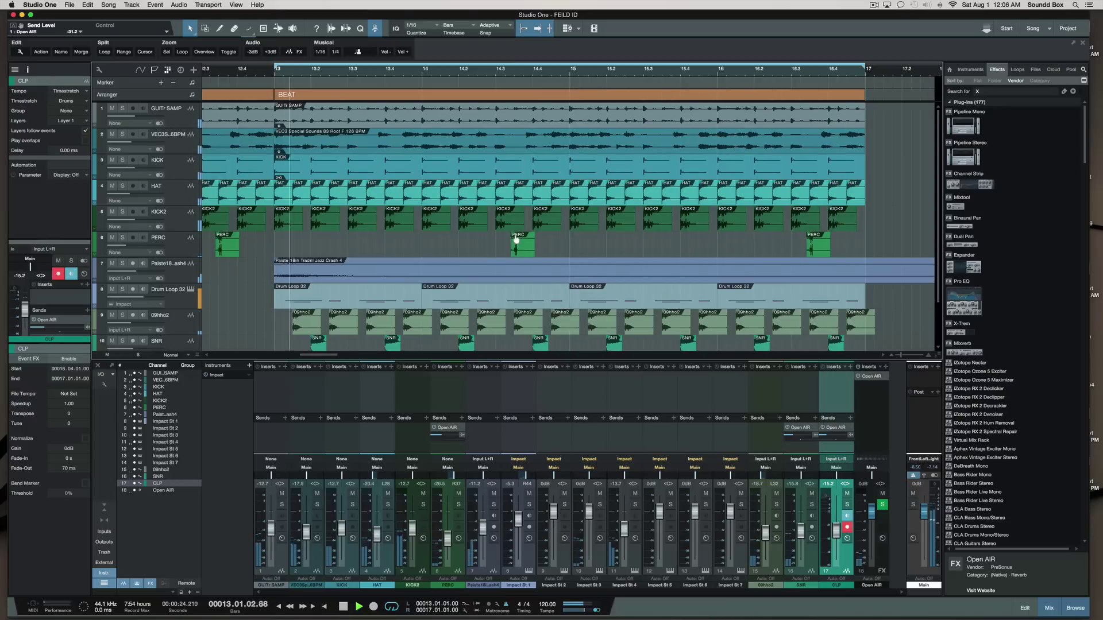
Step: Copy the Open AIR reverb send onto the Paiste crash channel
{"action": "scroll", "coordinate": [475, 253], "scroll_direction": "down", "scroll_amount": 1}
{"action": "scroll", "coordinate": [475, 254], "scroll_direction": "down", "scroll_amount": 4}
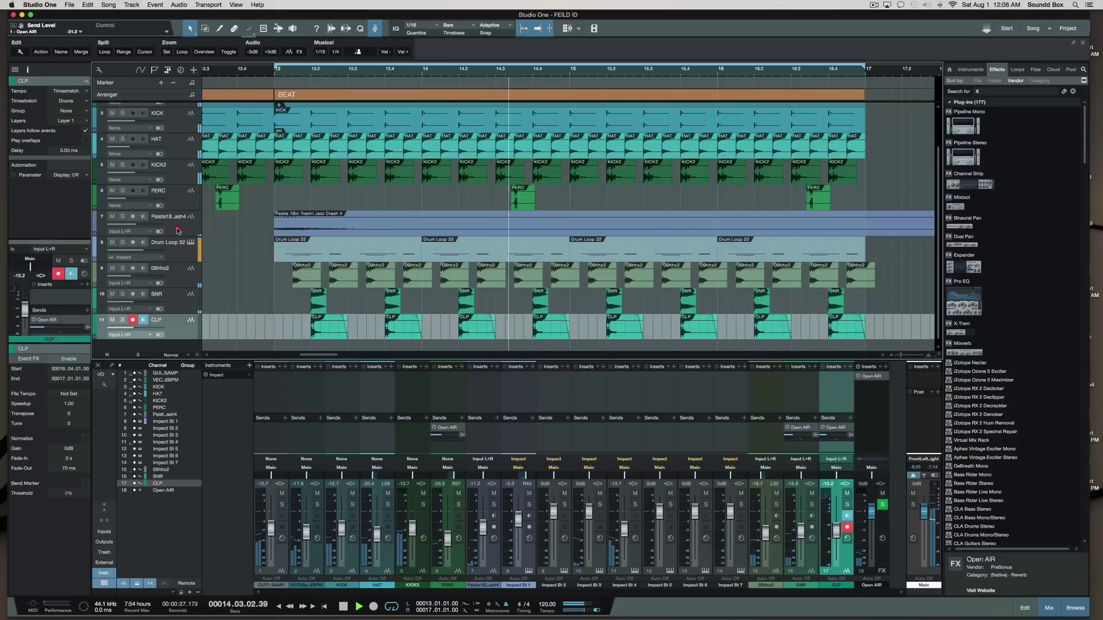
{"action": "left_click", "coordinate": [177, 230]}
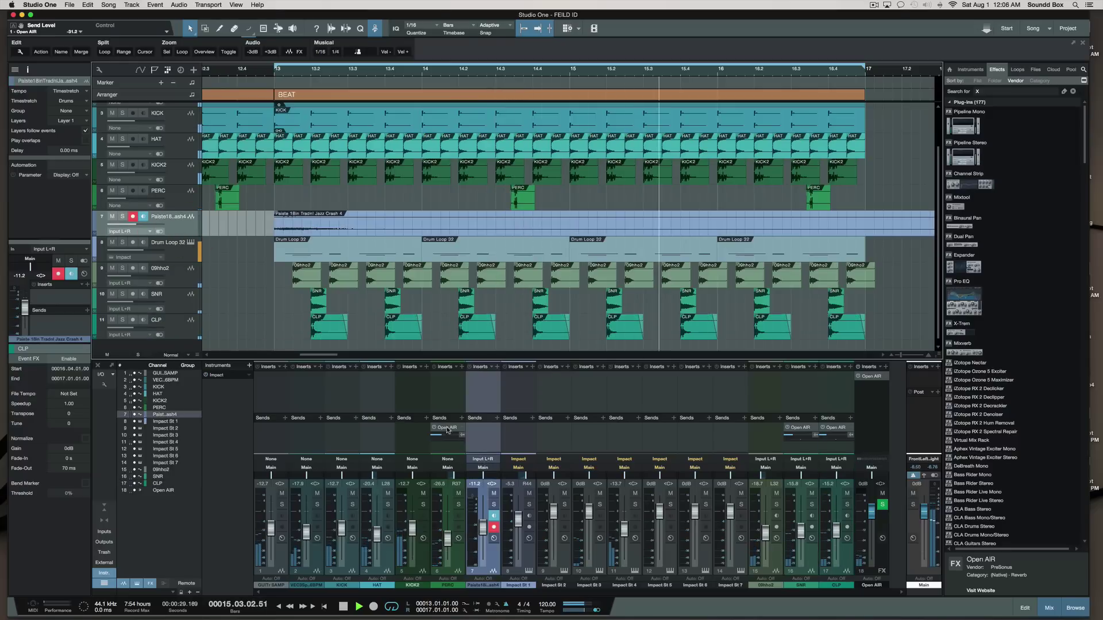
{"action": "left_click_drag", "start_coordinate": [447, 429], "coordinate": [473, 442]}
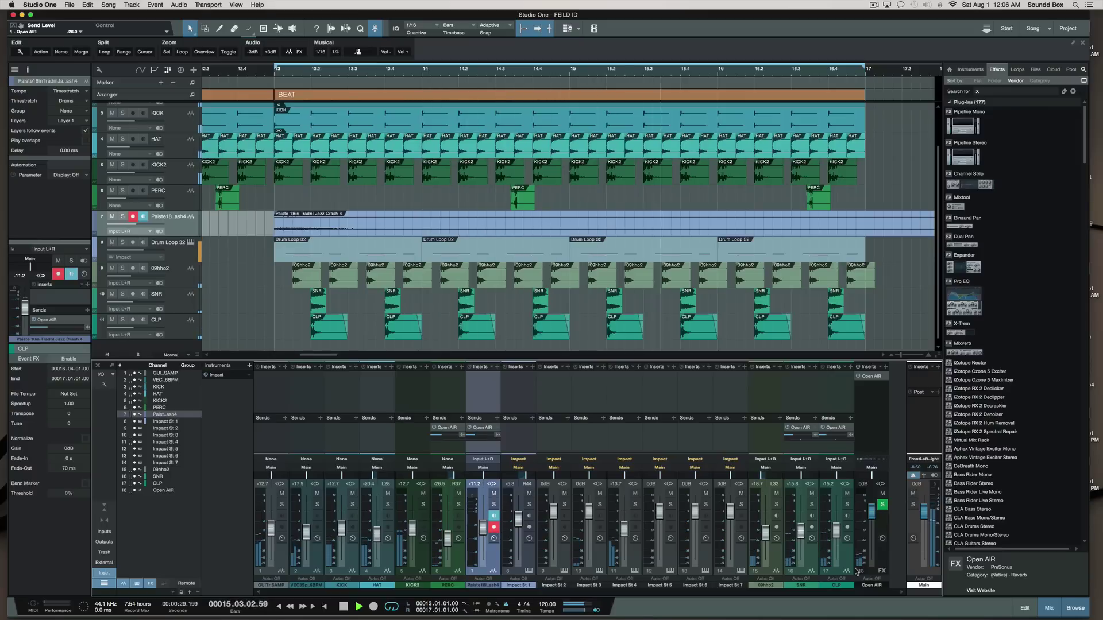
Step: Set the Paiste crash channel's input to None, then stop playback
{"action": "left_click", "coordinate": [849, 565]}
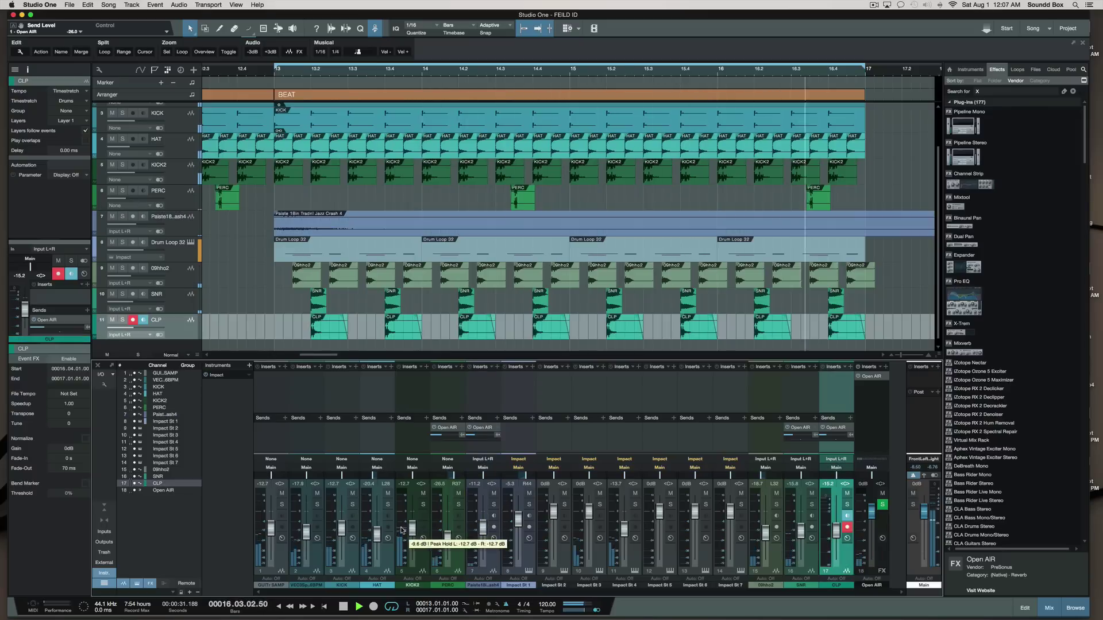
{"action": "left_click", "coordinate": [496, 554]}
{"action": "left_click", "coordinate": [487, 459]}
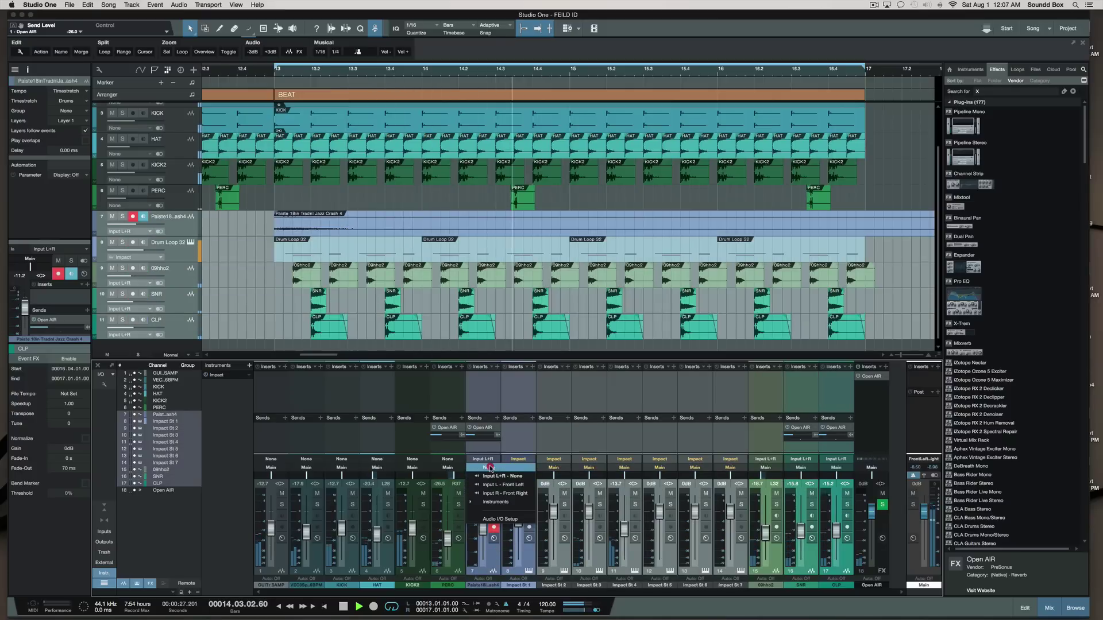
{"action": "left_click", "coordinate": [489, 467]}
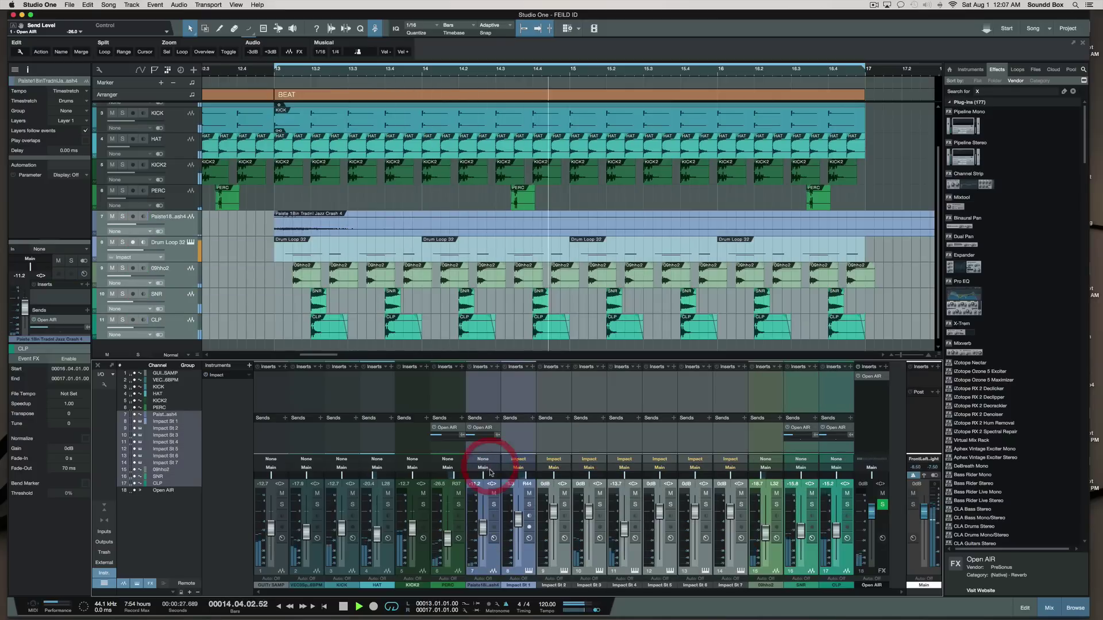
{"action": "left_click", "coordinate": [848, 561]}
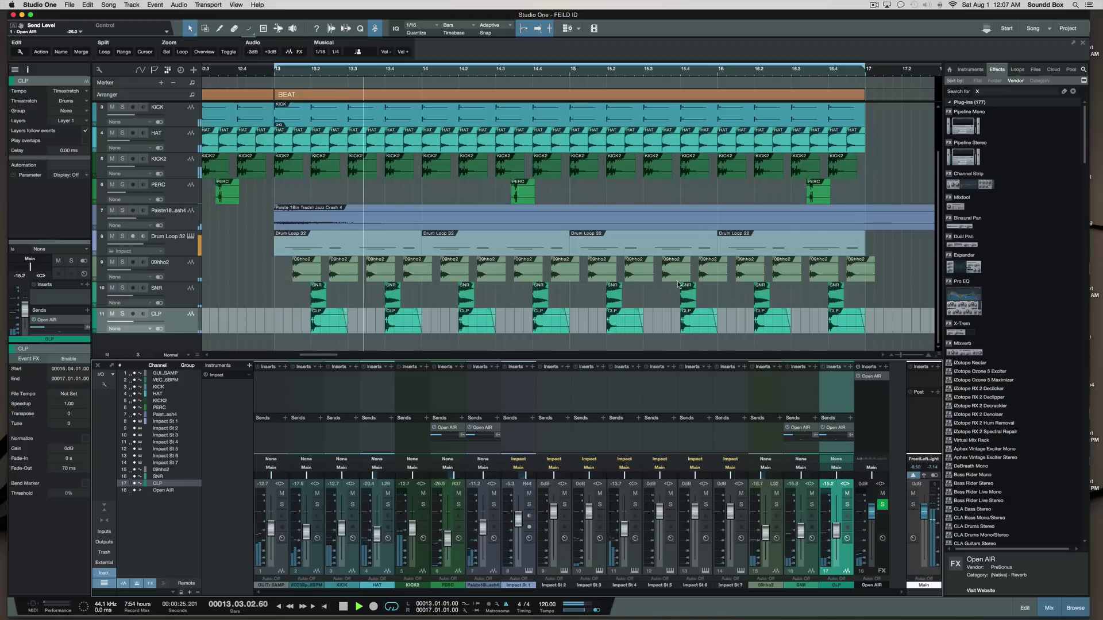
{"action": "key", "text": "space"}
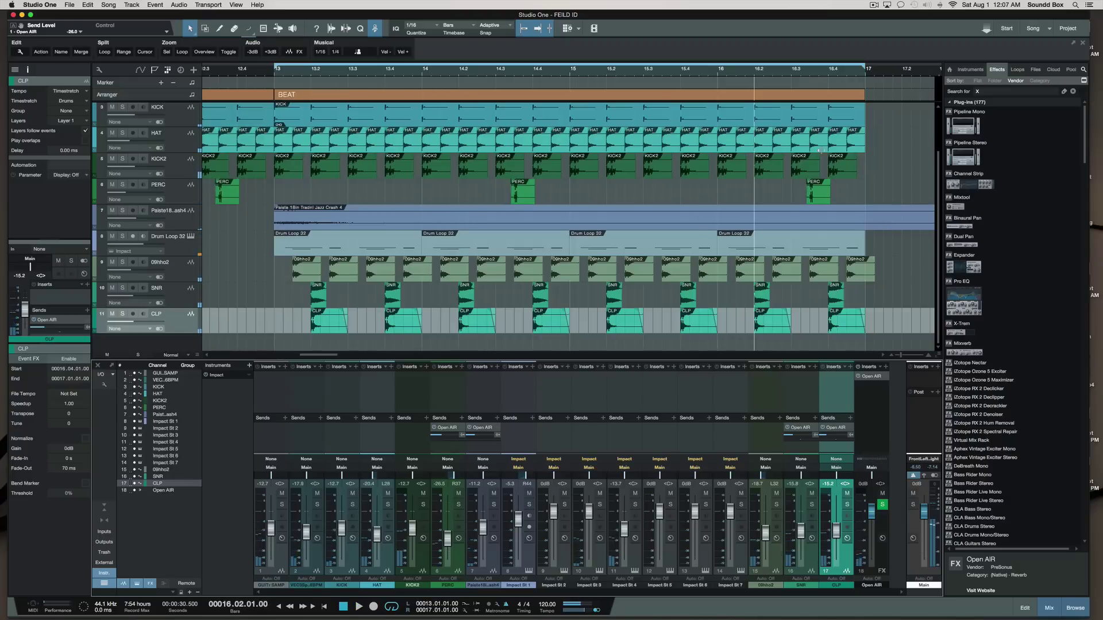
Step: Create an FM8 instrument track, record a bass part over the beat, and close FM8
{"action": "left_click", "coordinate": [971, 69]}
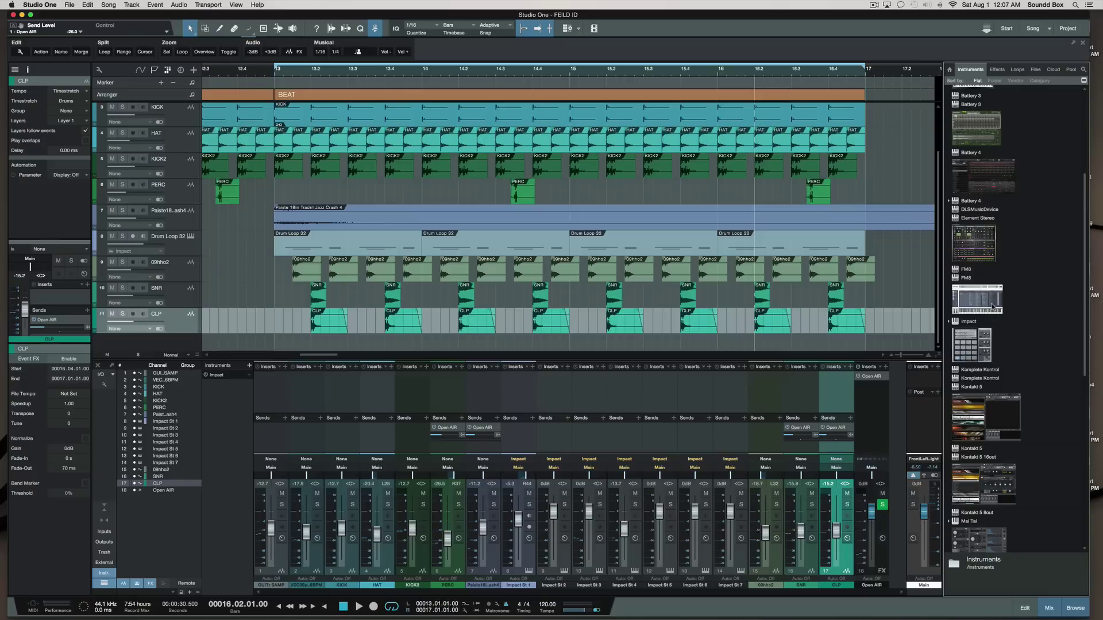
{"action": "left_click_drag", "start_coordinate": [993, 306], "coordinate": [366, 345]}
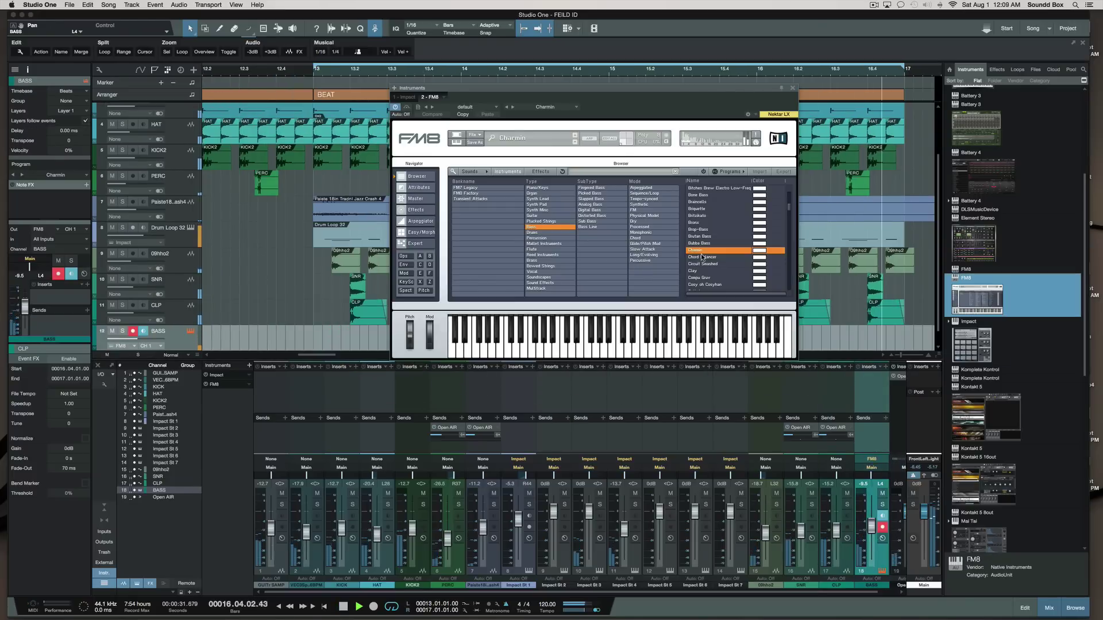
{"action": "key", "text": "space"}
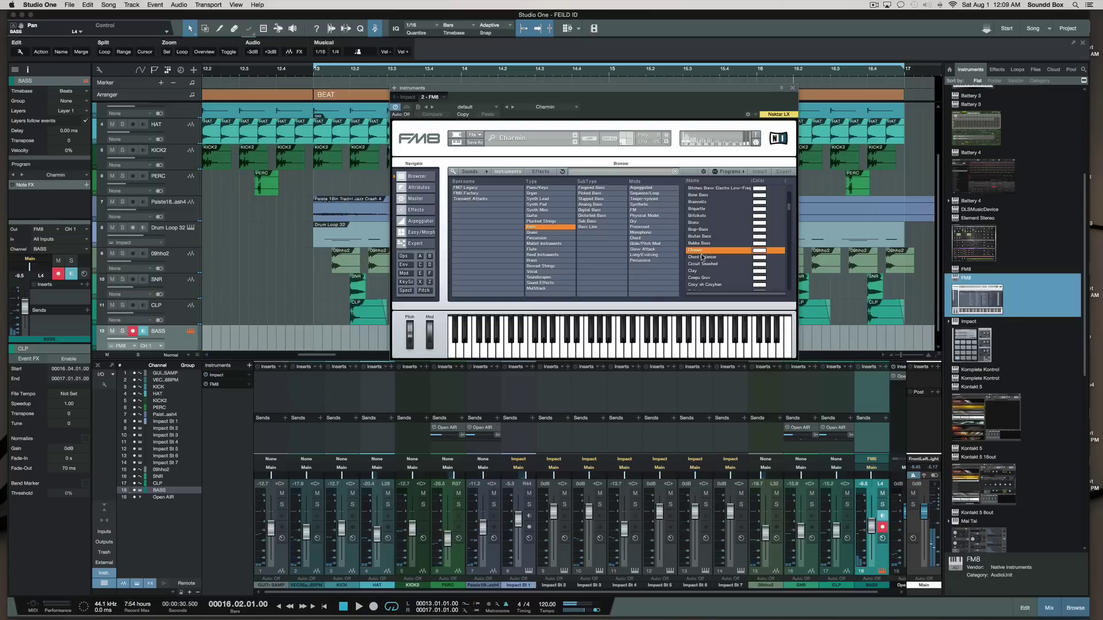
{"action": "key", "text": "KP_Multiply"}
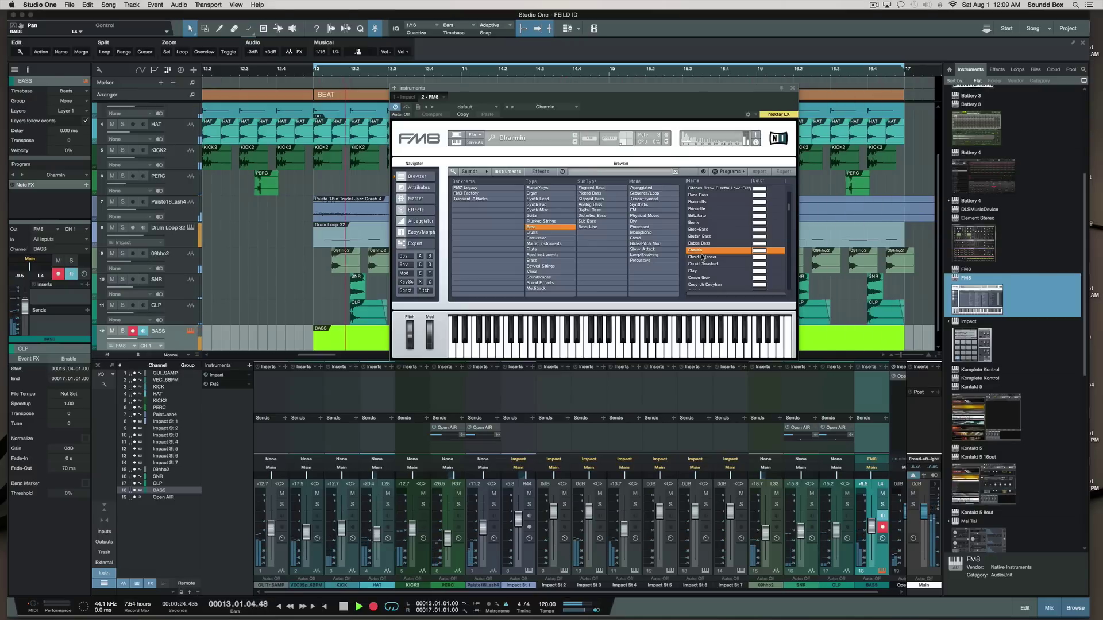
{"action": "key", "text": "space"}
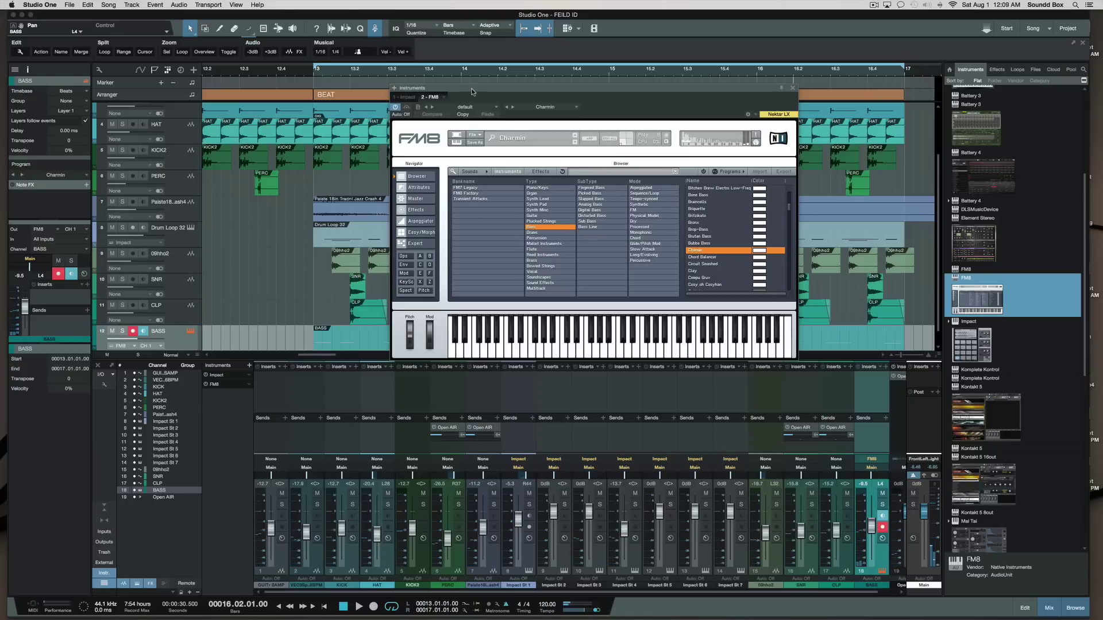
{"action": "left_click_drag", "start_coordinate": [471, 92], "coordinate": [384, 101]}
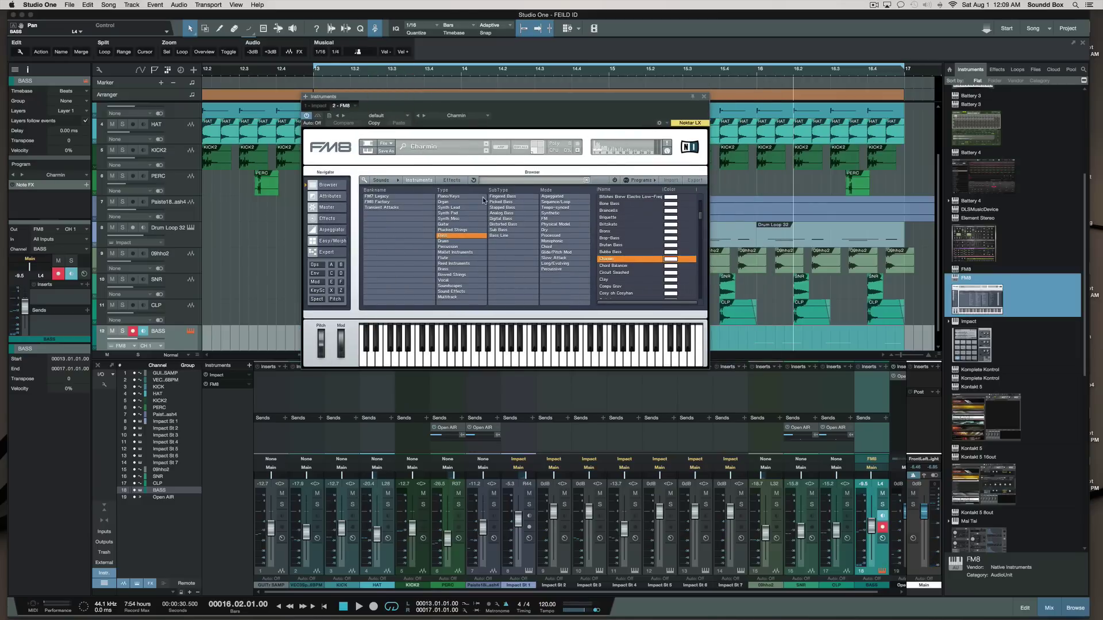
{"action": "key", "text": "super+w"}
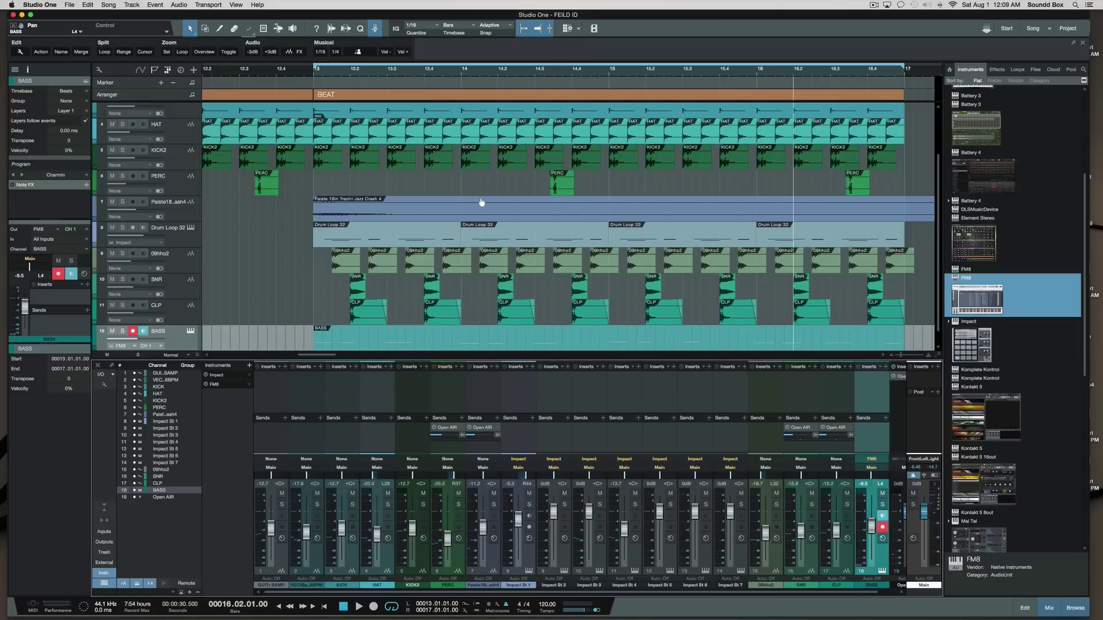
Step: Inspect the recorded BASS notes in the editor, then render the BASS event to audio
{"action": "key", "text": "F3"}
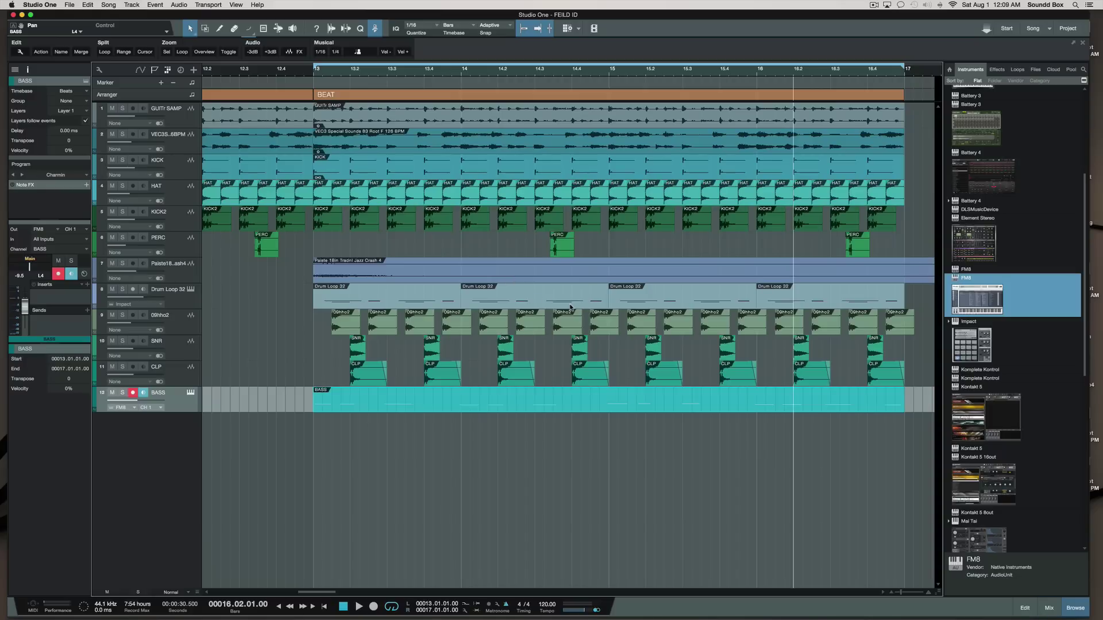
{"action": "key", "text": "F2"}
{"action": "left_click", "coordinate": [743, 394]}
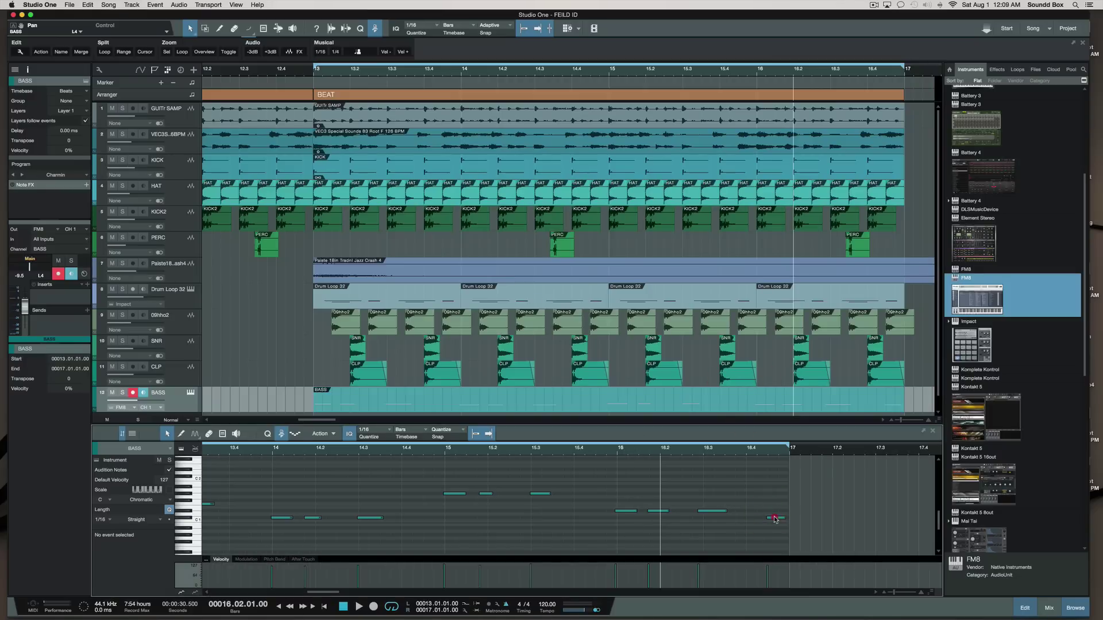
{"action": "left_click", "coordinate": [775, 518]}
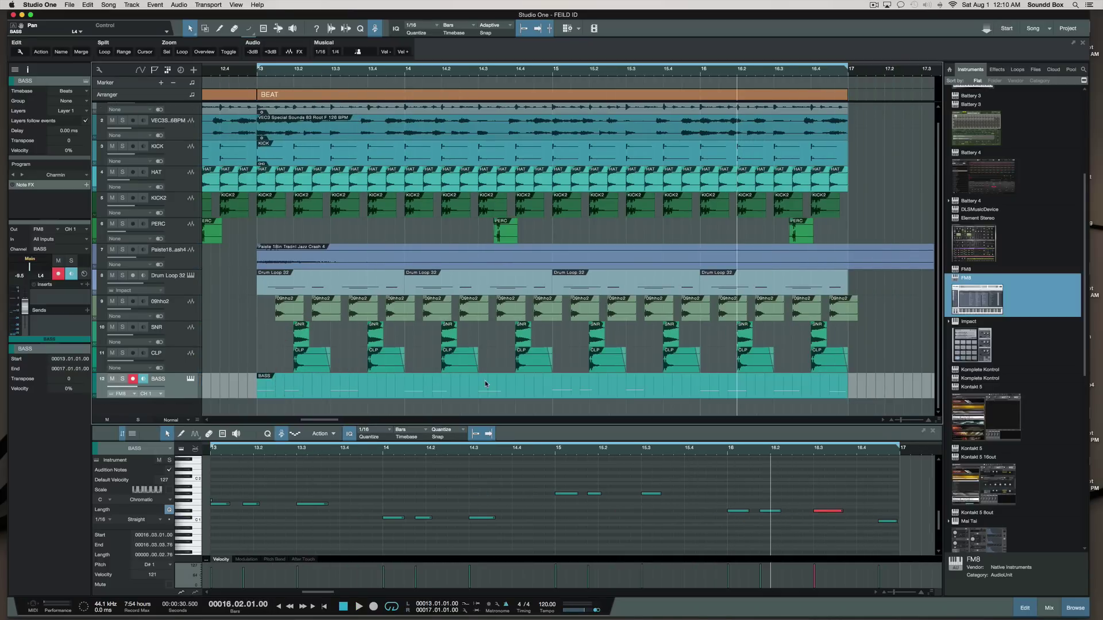
{"action": "left_click", "coordinate": [420, 384]}
{"action": "key", "text": "super+b"}
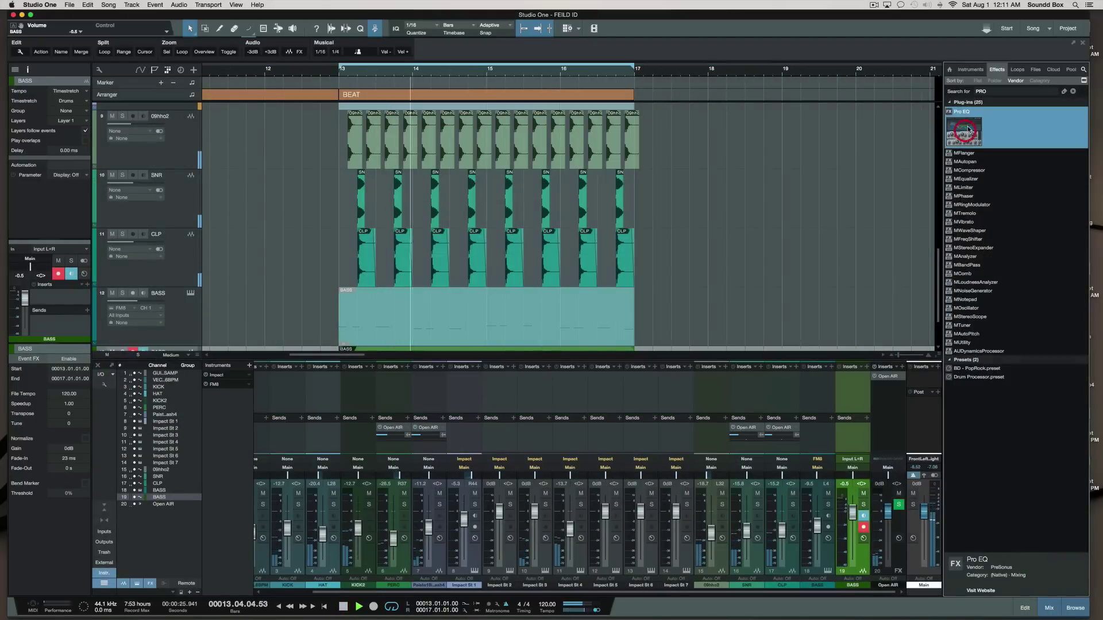
Step: Insert Pro EQ on the BASS channel, cut the low shelf, and boost around 560 Hz
{"action": "left_click_drag", "start_coordinate": [963, 132], "coordinate": [846, 368]}
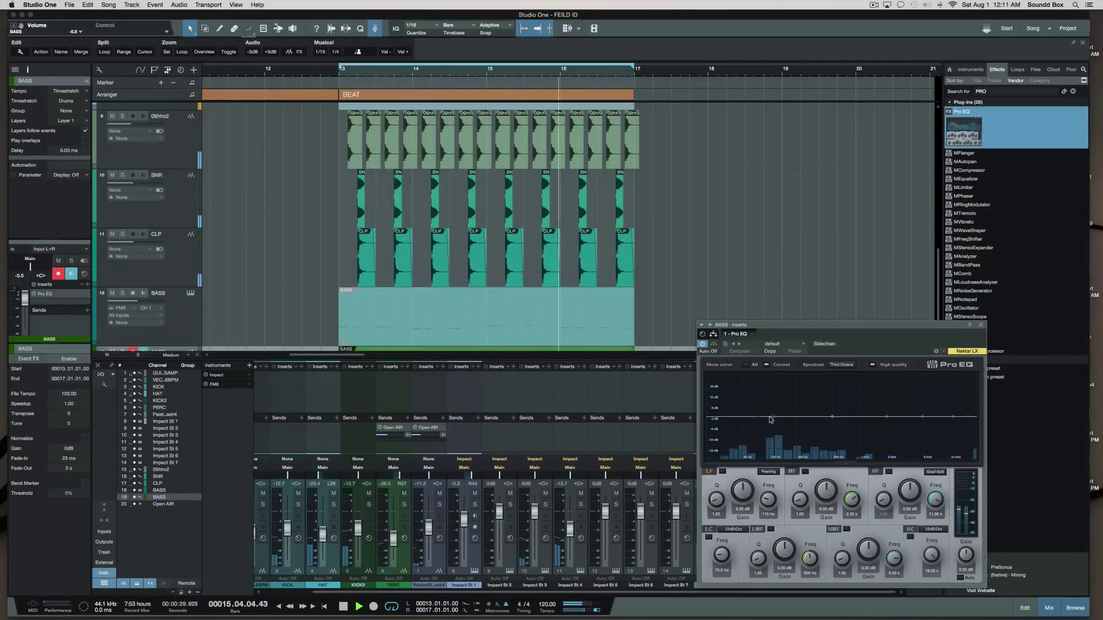
{"action": "left_click_drag", "start_coordinate": [773, 416], "coordinate": [761, 429]}
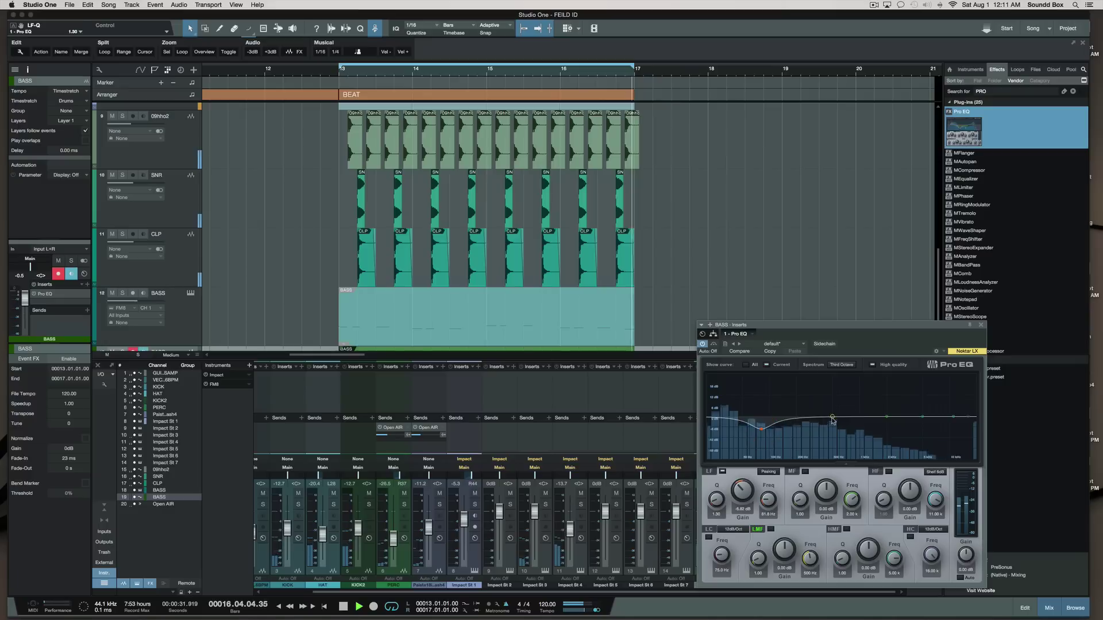
{"action": "left_click_drag", "start_coordinate": [832, 416], "coordinate": [839, 412]}
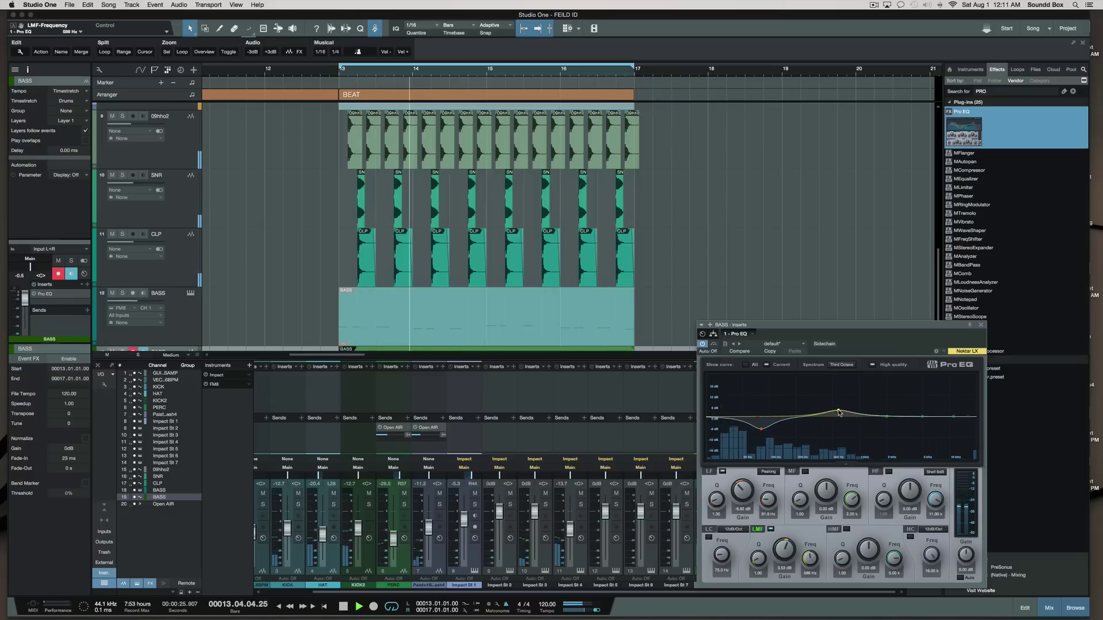
{"action": "scroll", "coordinate": [839, 412], "scroll_direction": "up", "scroll_amount": 3}
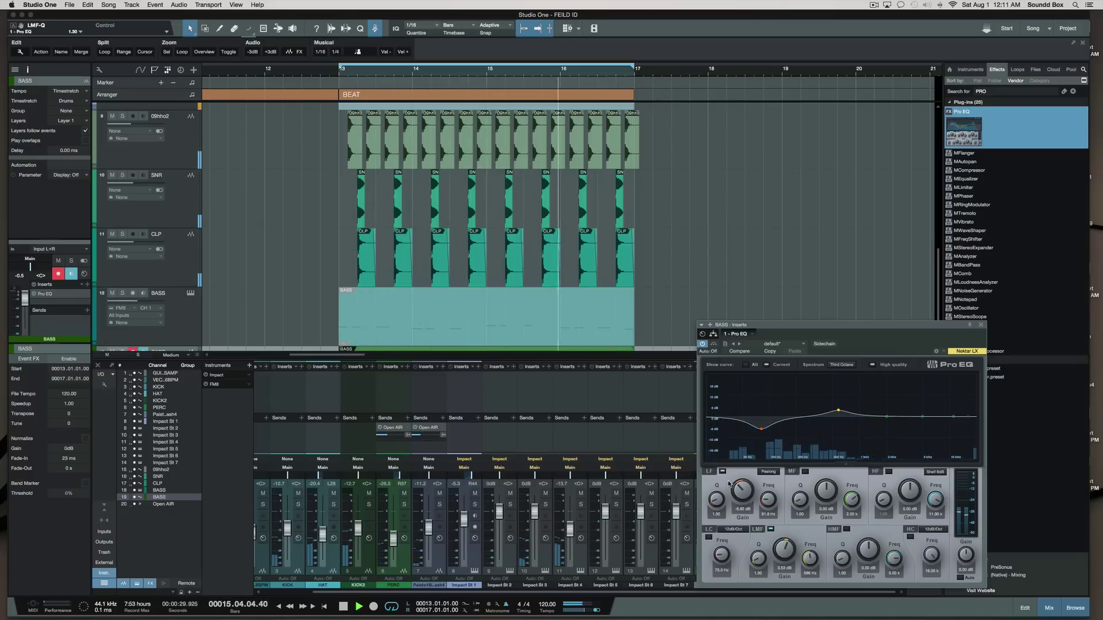
Step: Enable the Pro EQ low cut at 26 Hz with a 48dB/Oct slope
{"action": "left_click", "coordinate": [757, 419]}
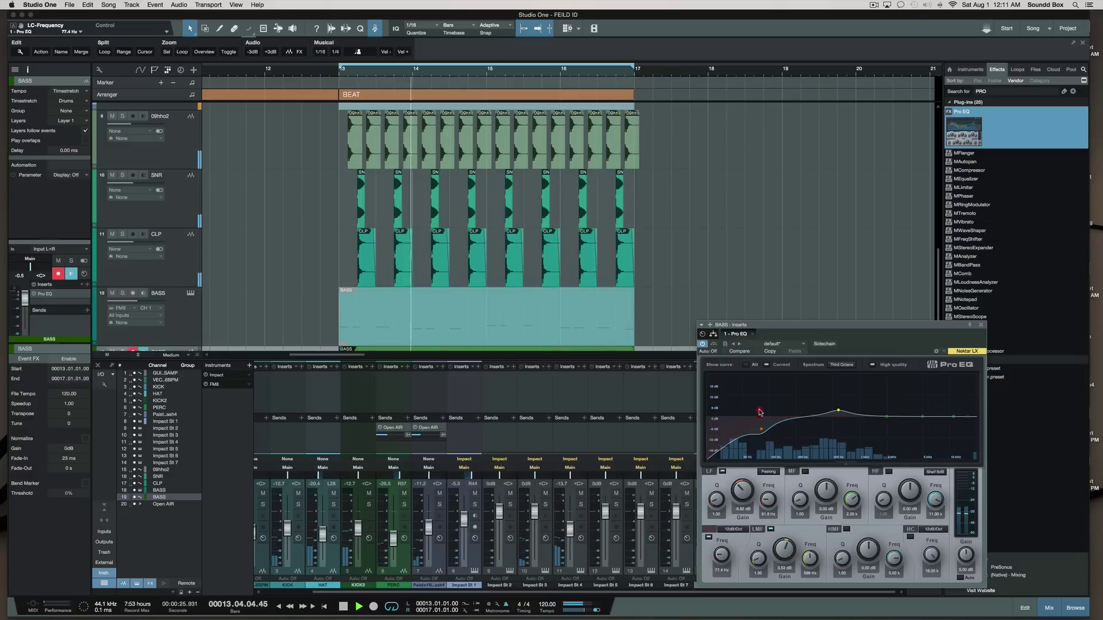
{"action": "left_click_drag", "start_coordinate": [757, 419], "coordinate": [738, 402]}
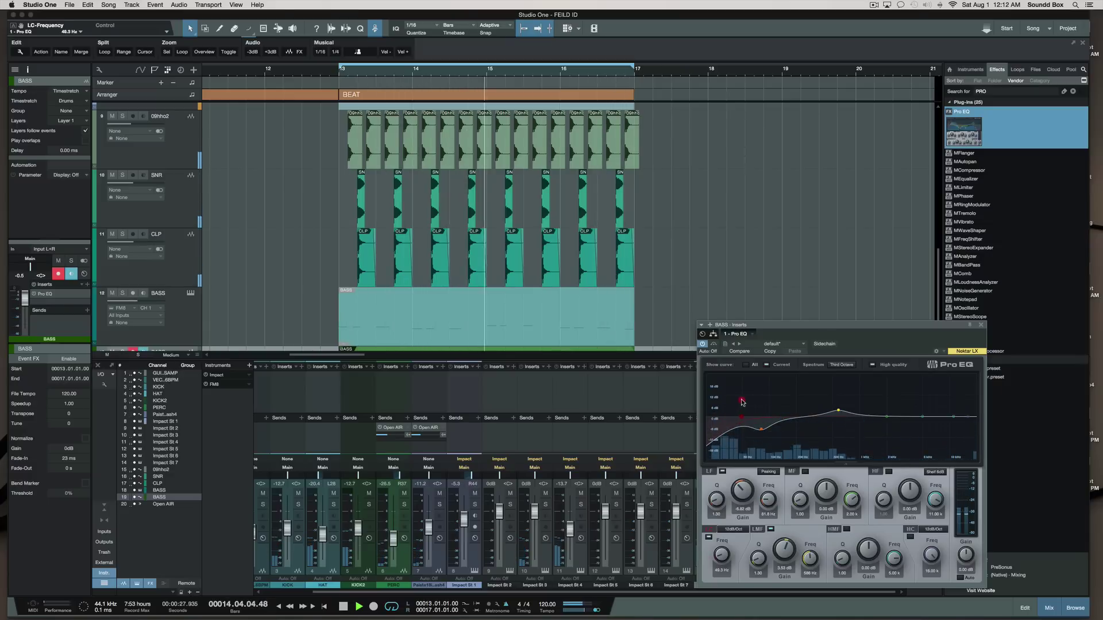
{"action": "left_click", "coordinate": [734, 529]}
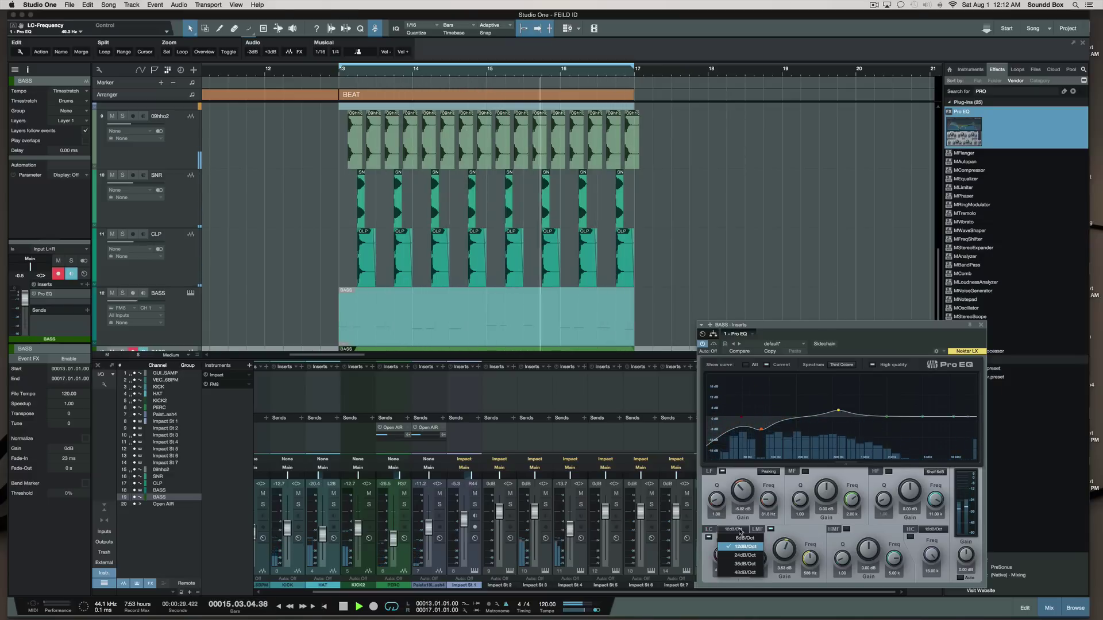
{"action": "left_click", "coordinate": [737, 570]}
{"action": "left_click_drag", "start_coordinate": [742, 416], "coordinate": [719, 418]}
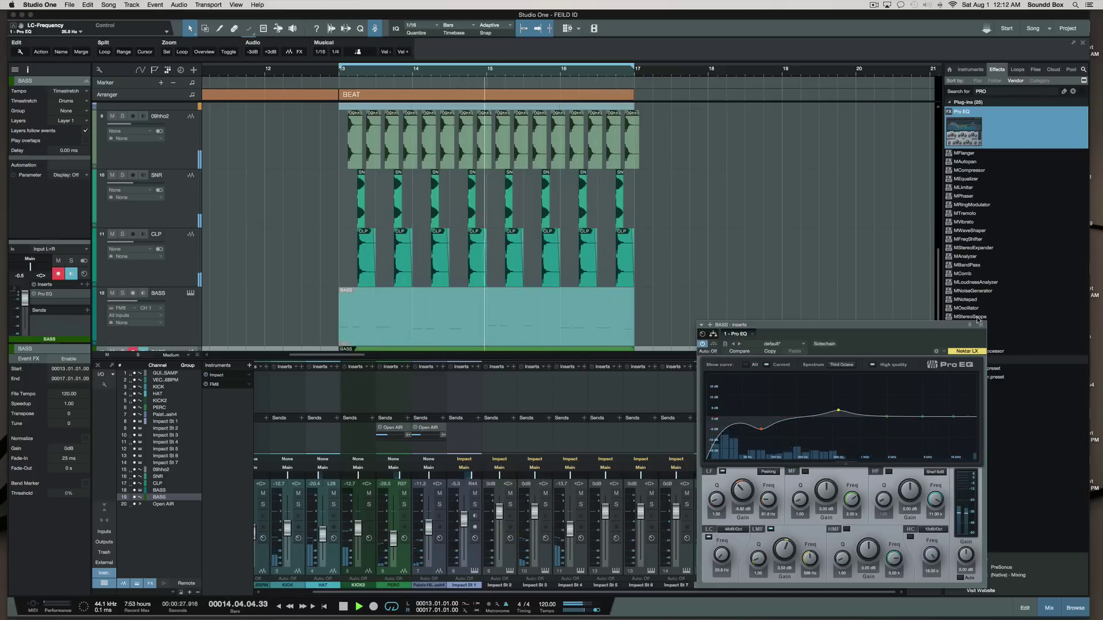
Step: Add a Compressor to BASS with -21 dB threshold, 5.2:1 ratio and 2.88 dB gain
{"action": "left_click", "coordinate": [988, 91]}
{"action": "type", "text": "COMP"}
{"action": "left_click_drag", "start_coordinate": [966, 112], "coordinate": [565, 312]}
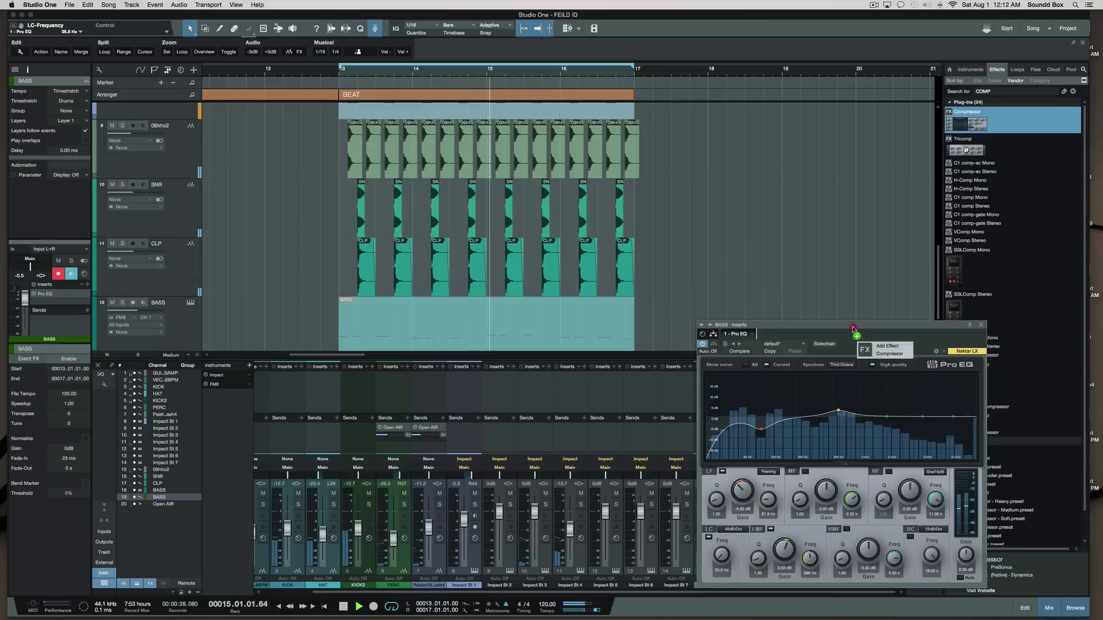
{"action": "left_click", "coordinate": [793, 334]}
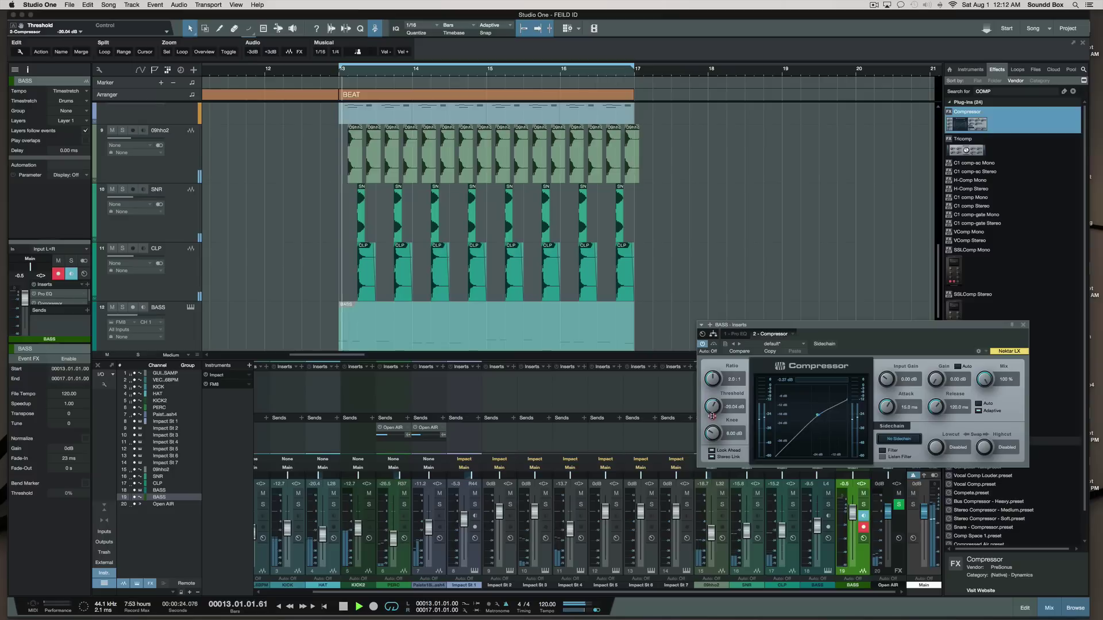
{"action": "left_click_drag", "start_coordinate": [713, 406], "coordinate": [711, 370]}
{"action": "left_click_drag", "start_coordinate": [712, 406], "coordinate": [712, 399]}
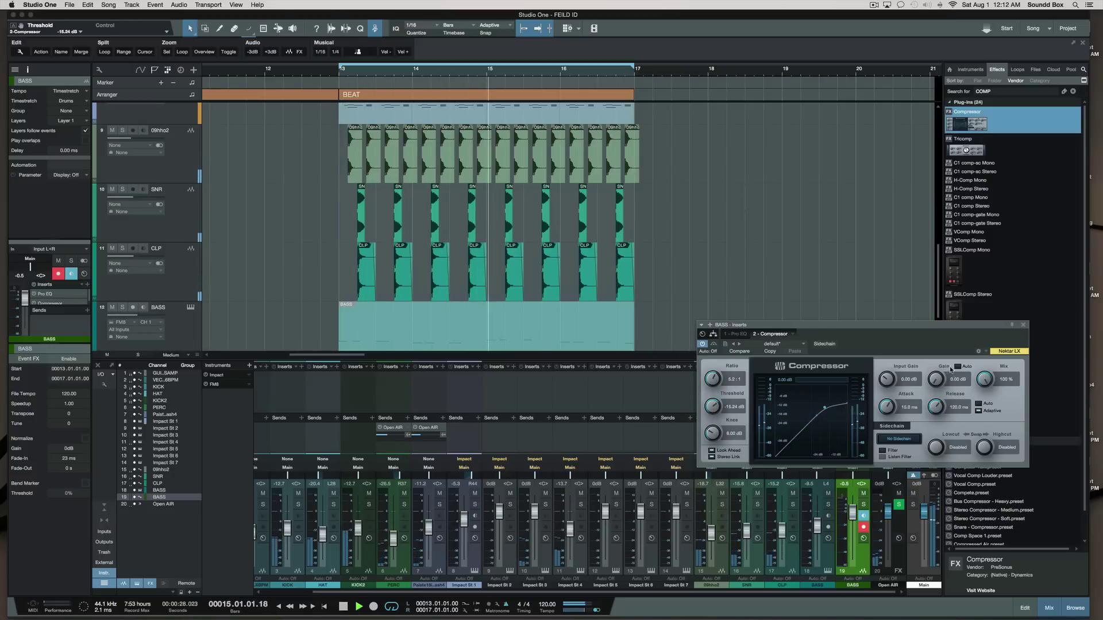
{"action": "left_click_drag", "start_coordinate": [936, 378], "coordinate": [937, 370]}
Step: Set the audio BASS track to -1.8 dB with input None, and stop playback
{"action": "left_click", "coordinate": [814, 561]}
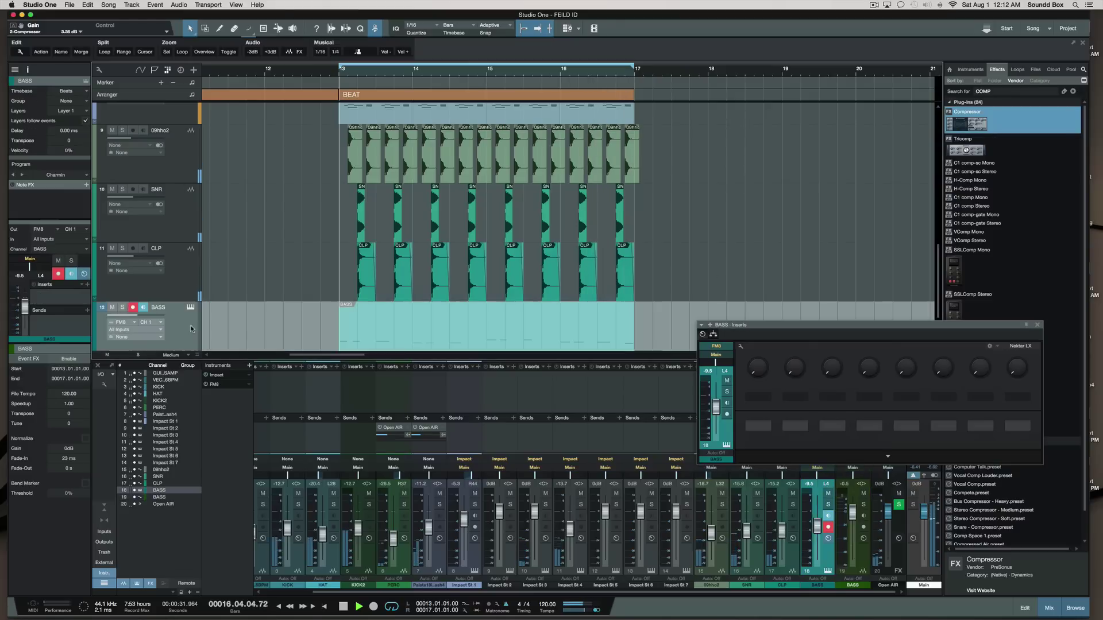
{"action": "scroll", "coordinate": [190, 304], "scroll_direction": "down", "scroll_amount": 3}
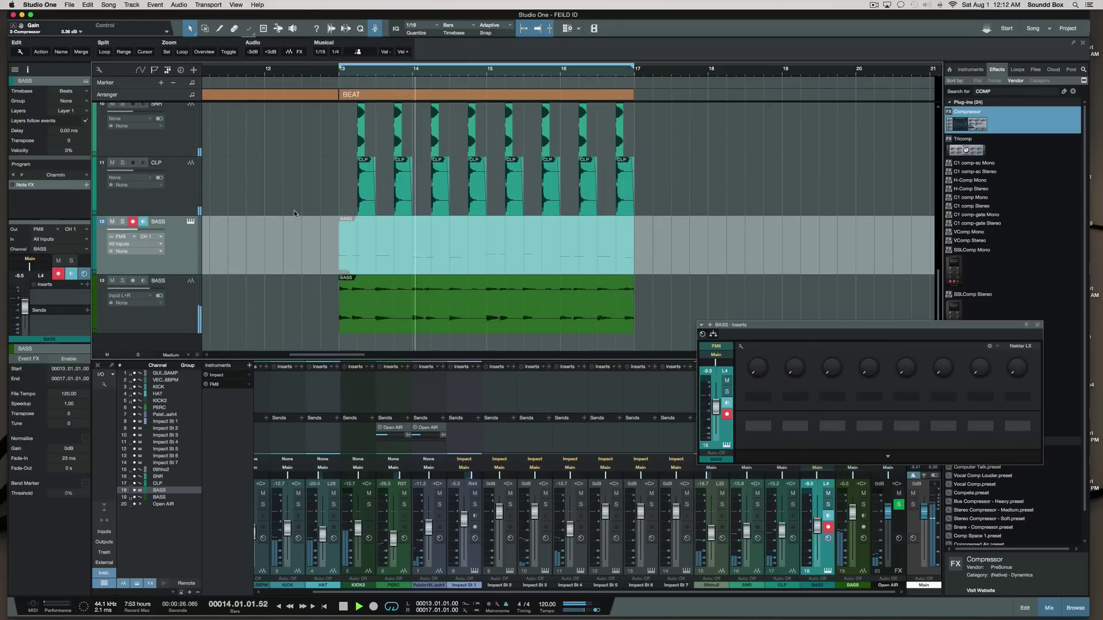
{"action": "left_click", "coordinate": [189, 310]}
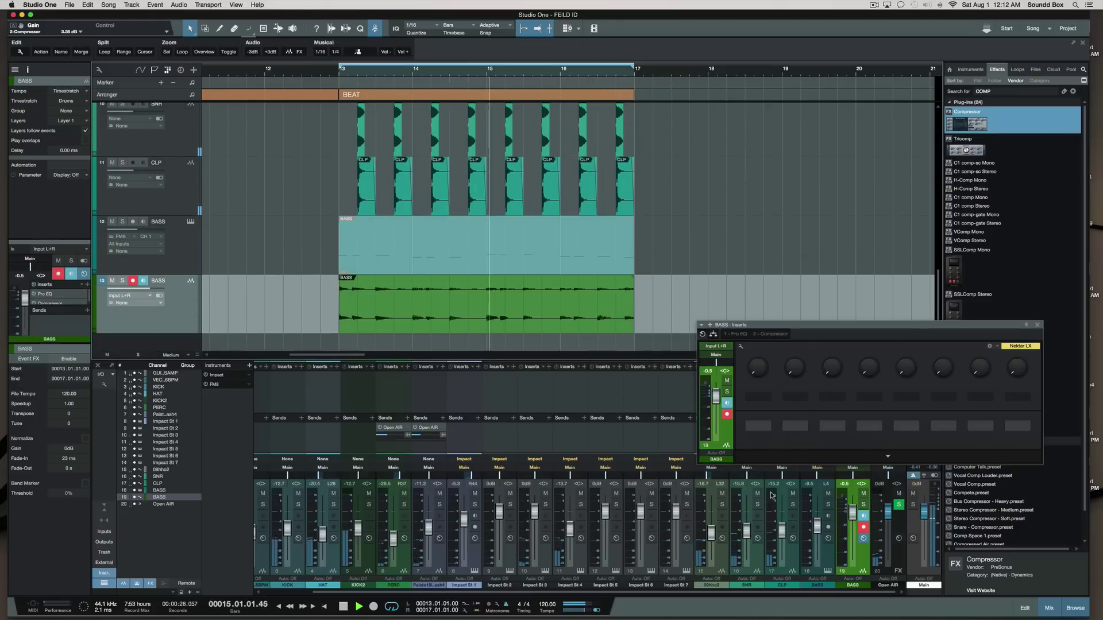
{"action": "left_click", "coordinate": [773, 328]}
{"action": "left_click_drag", "start_coordinate": [772, 327], "coordinate": [716, 167]}
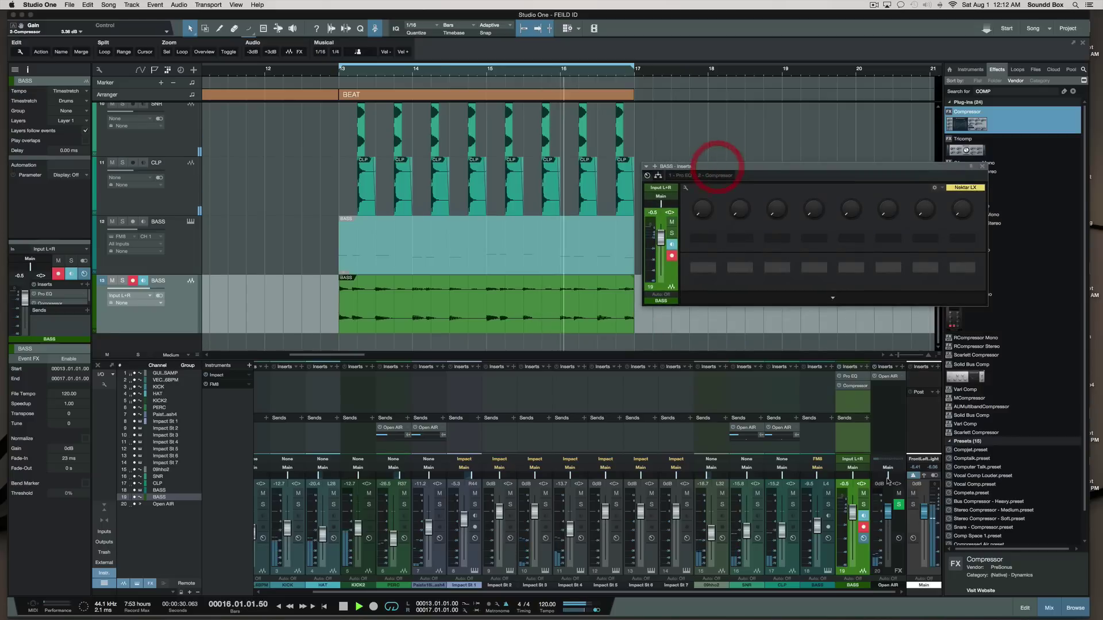
{"action": "left_click_drag", "start_coordinate": [851, 520], "coordinate": [851, 524]}
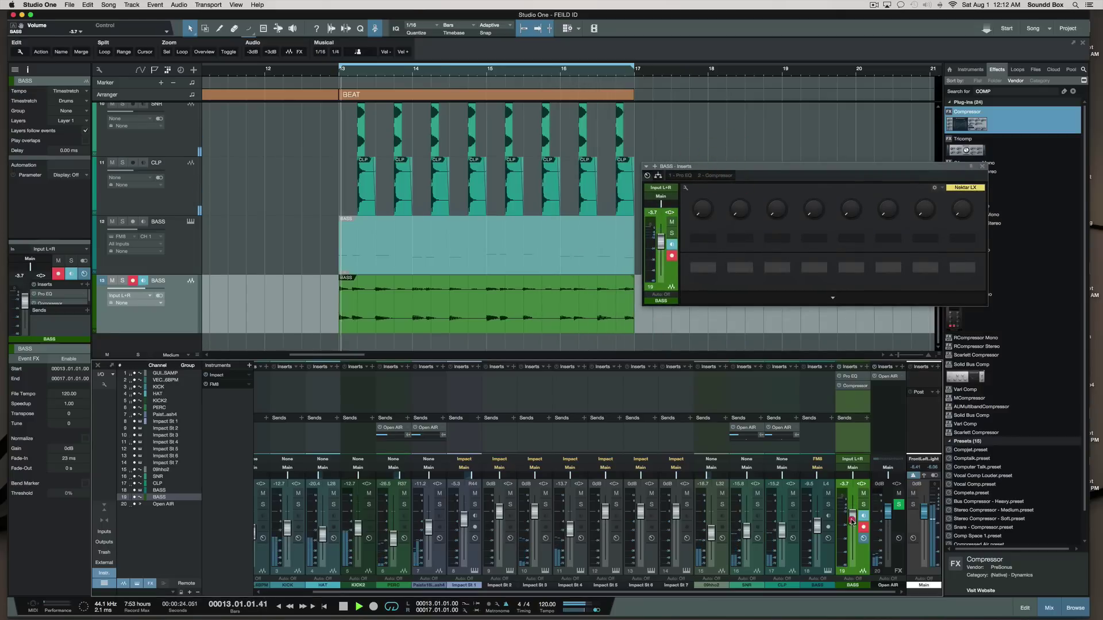
{"action": "left_click", "coordinate": [852, 459]}
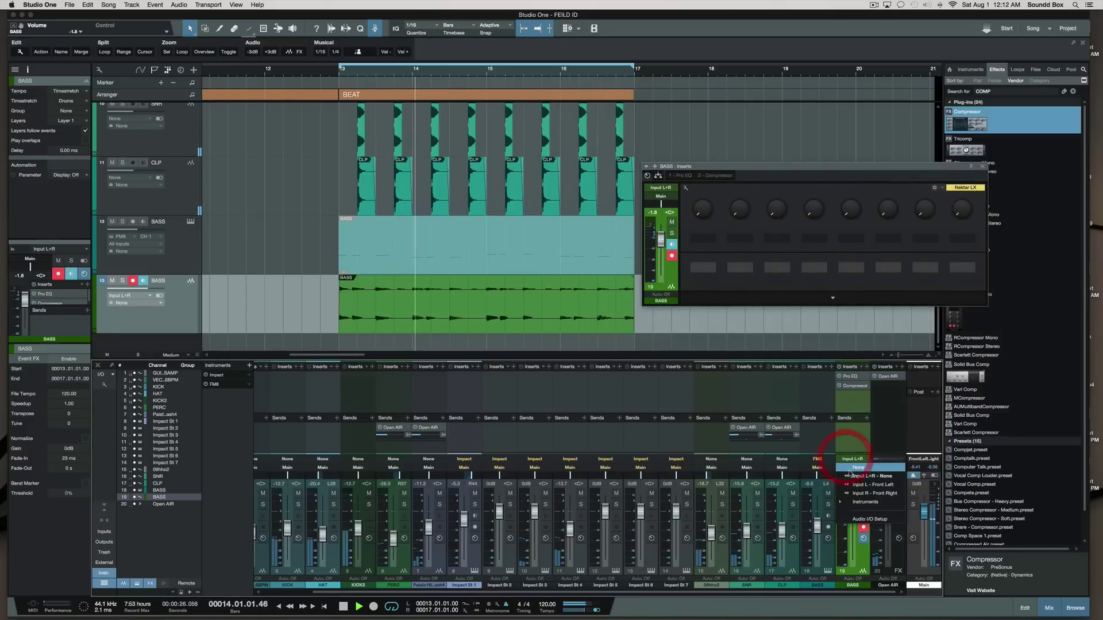
{"action": "left_click", "coordinate": [861, 539]}
{"action": "key", "text": "space"}
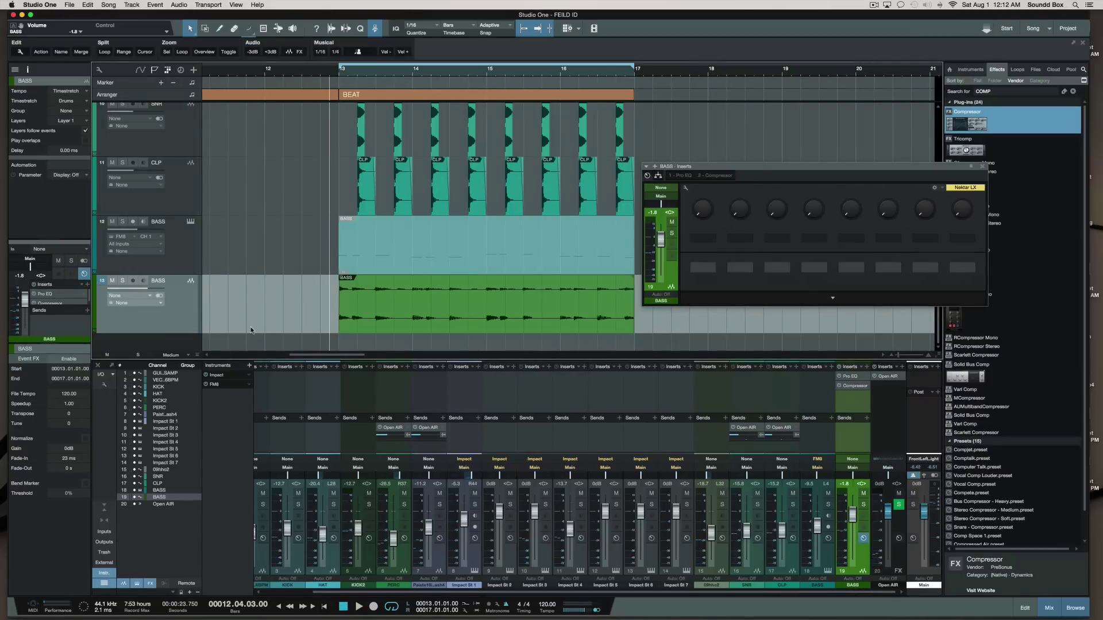
{"action": "left_click", "coordinate": [982, 166]}
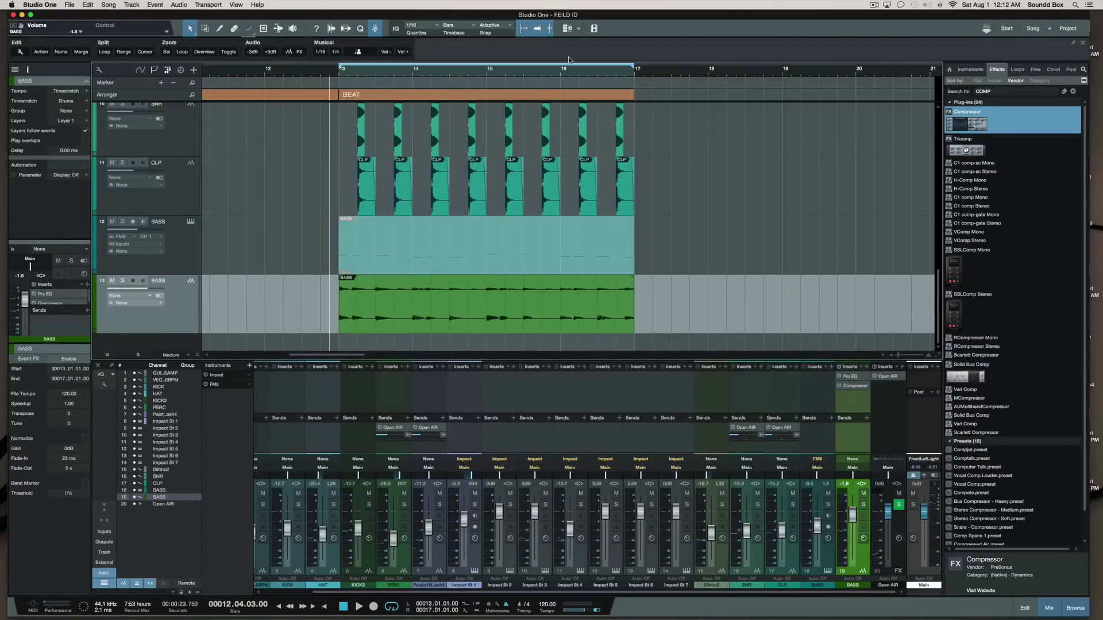
Step: Copy the BEAT section to bars 17–21 and shorten the first crash to end at bar 17
{"action": "scroll", "coordinate": [602, 243], "scroll_direction": "down", "scroll_amount": 3}
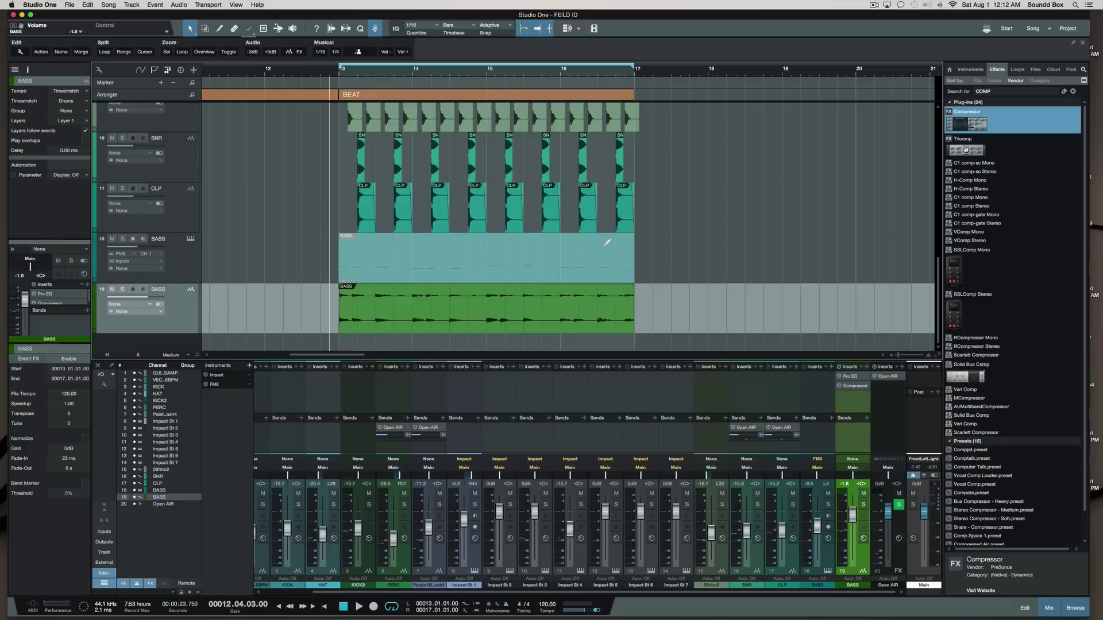
{"action": "key", "text": "F3"}
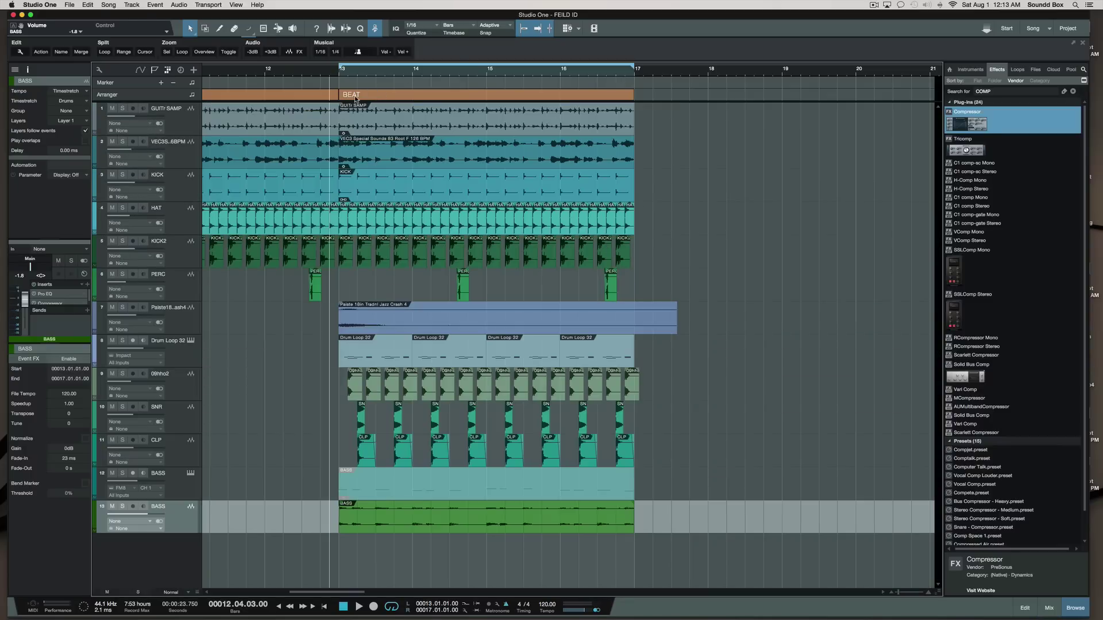
{"action": "left_click_drag", "start_coordinate": [354, 96], "coordinate": [650, 92]}
{"action": "scroll", "coordinate": [472, 134], "scroll_direction": "right", "scroll_amount": 5}
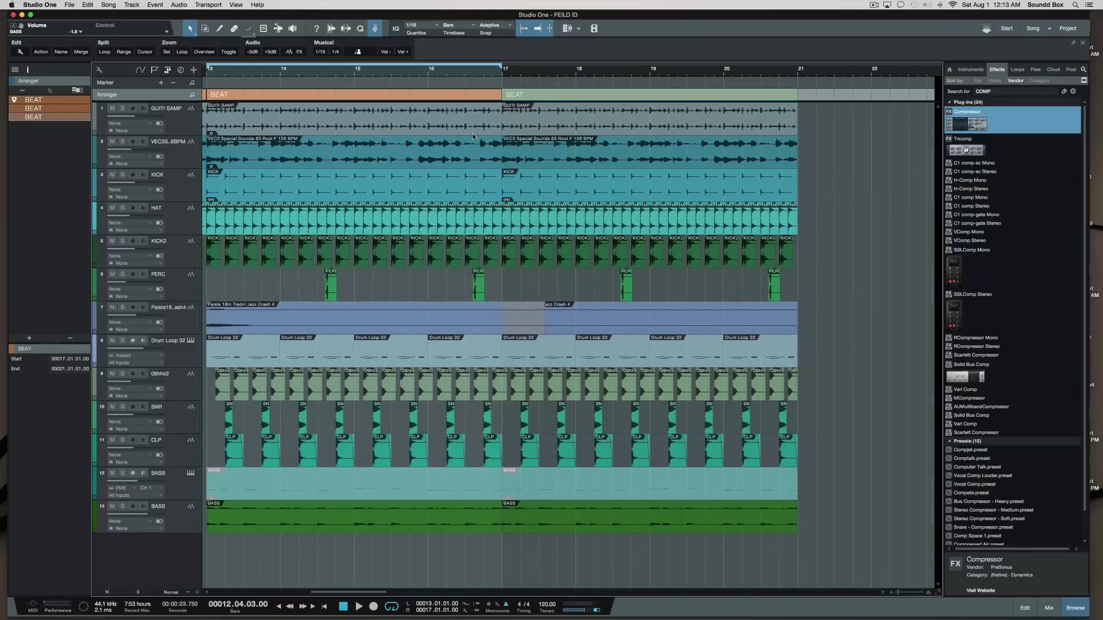
{"action": "left_click", "coordinate": [546, 318]}
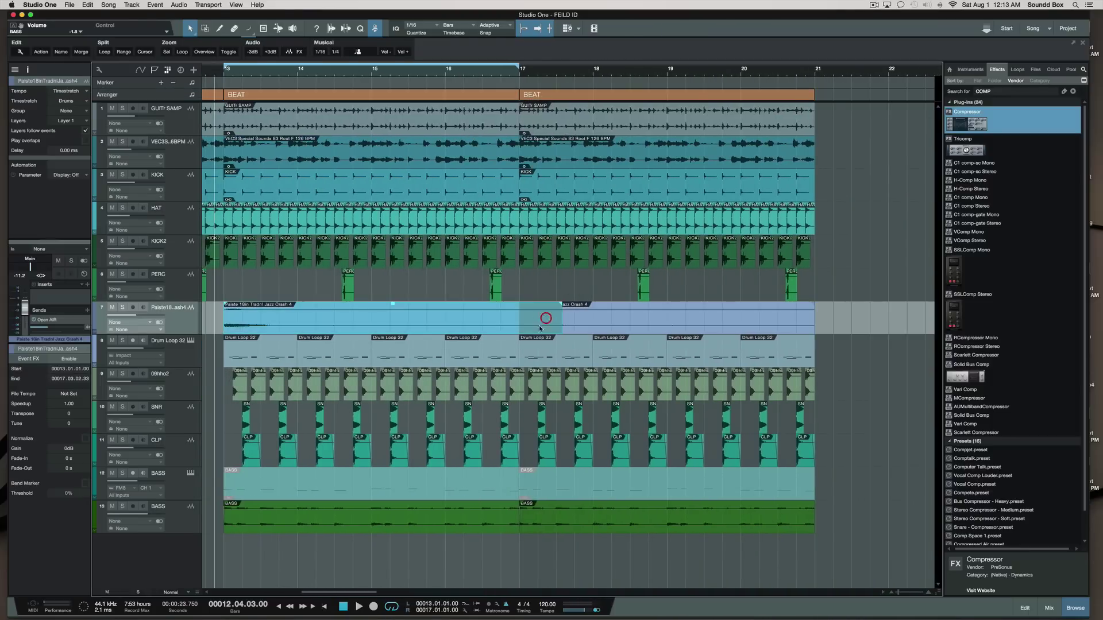
{"action": "left_click_drag", "start_coordinate": [556, 328], "coordinate": [517, 330]}
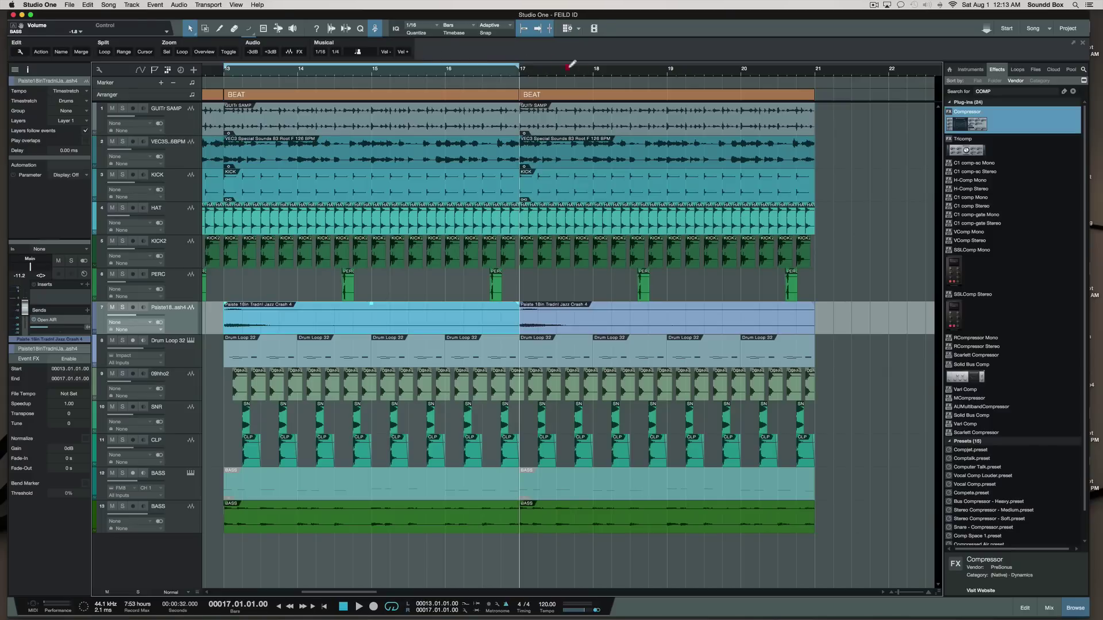
Step: Loop bars 17–21 and delete the copied BASS event on instrument track 12
{"action": "left_click_drag", "start_coordinate": [571, 64], "coordinate": [815, 78]}
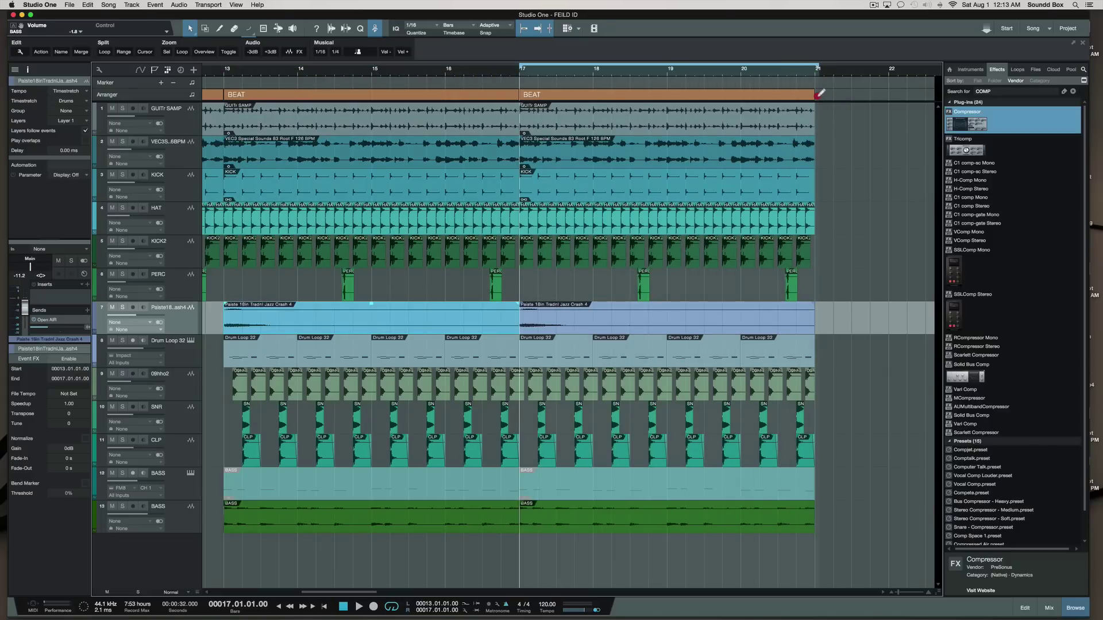
{"action": "key", "text": "space"}
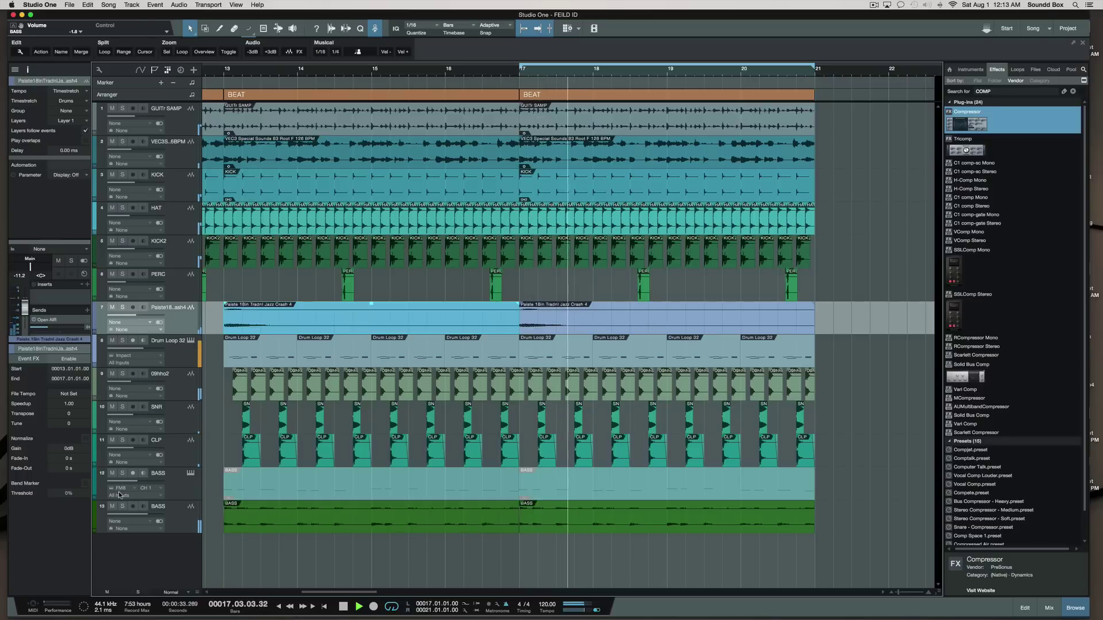
{"action": "left_click", "coordinate": [190, 532]}
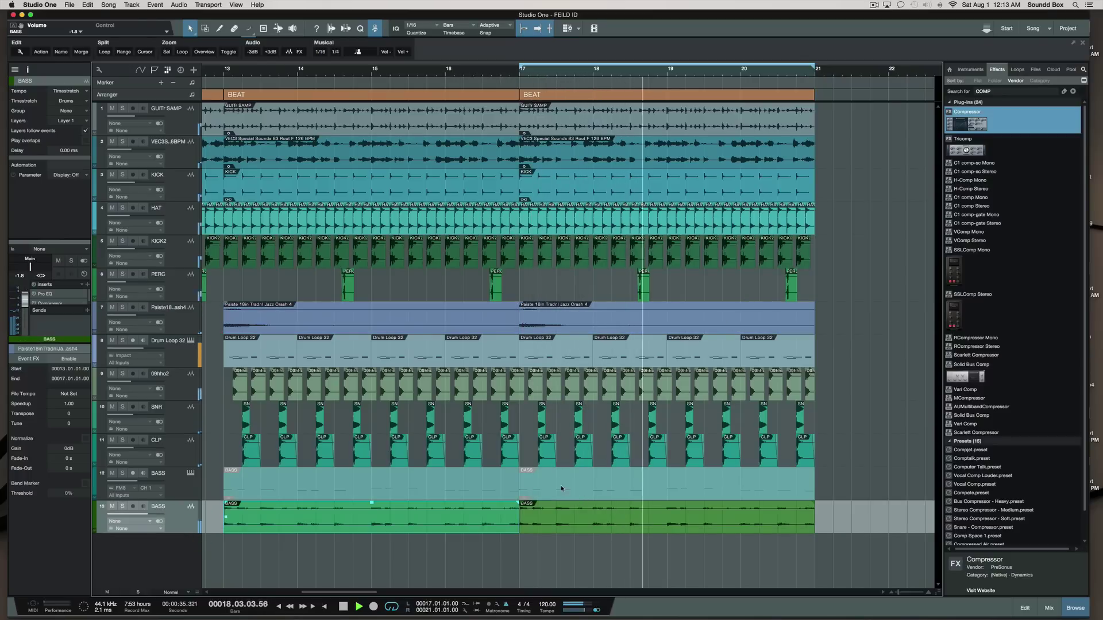
{"action": "left_click", "coordinate": [659, 484]}
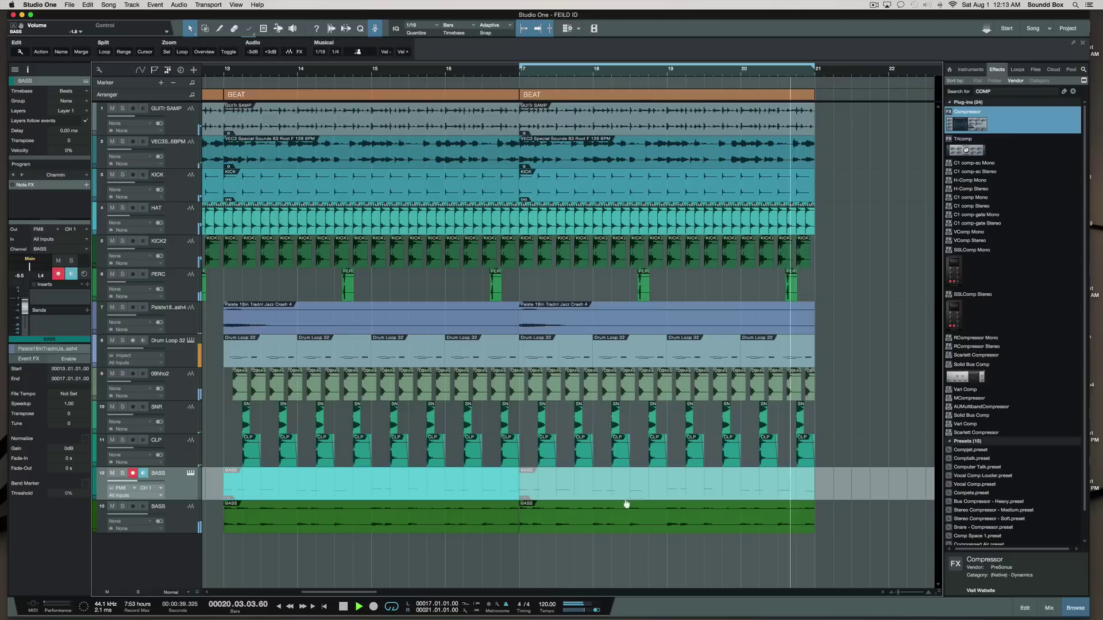
{"action": "left_click", "coordinate": [719, 485]}
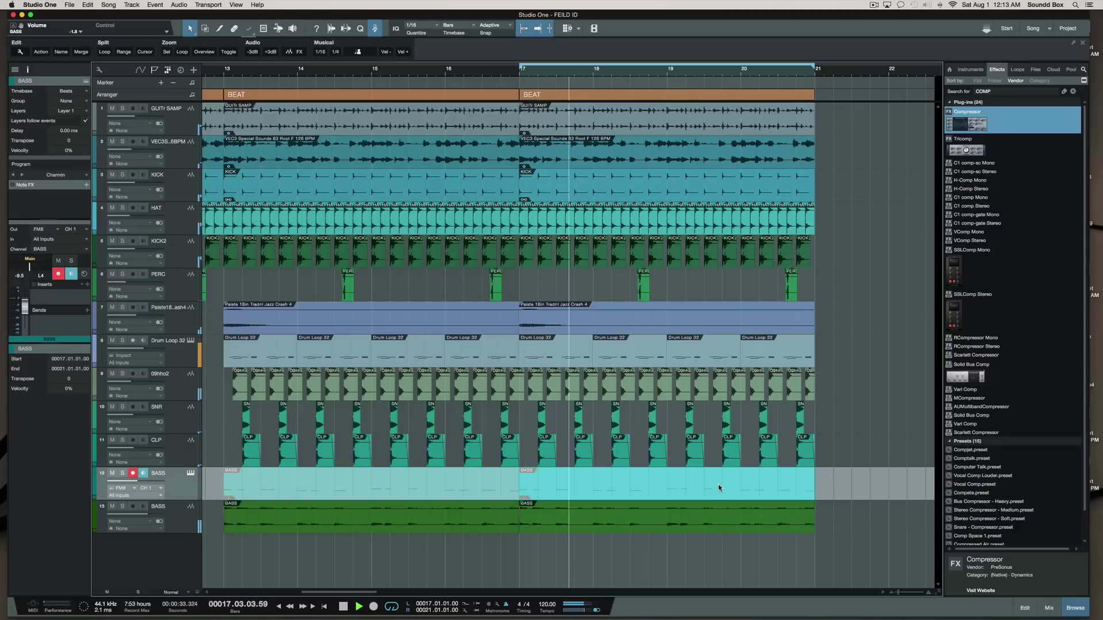
{"action": "key", "text": "Delete"}
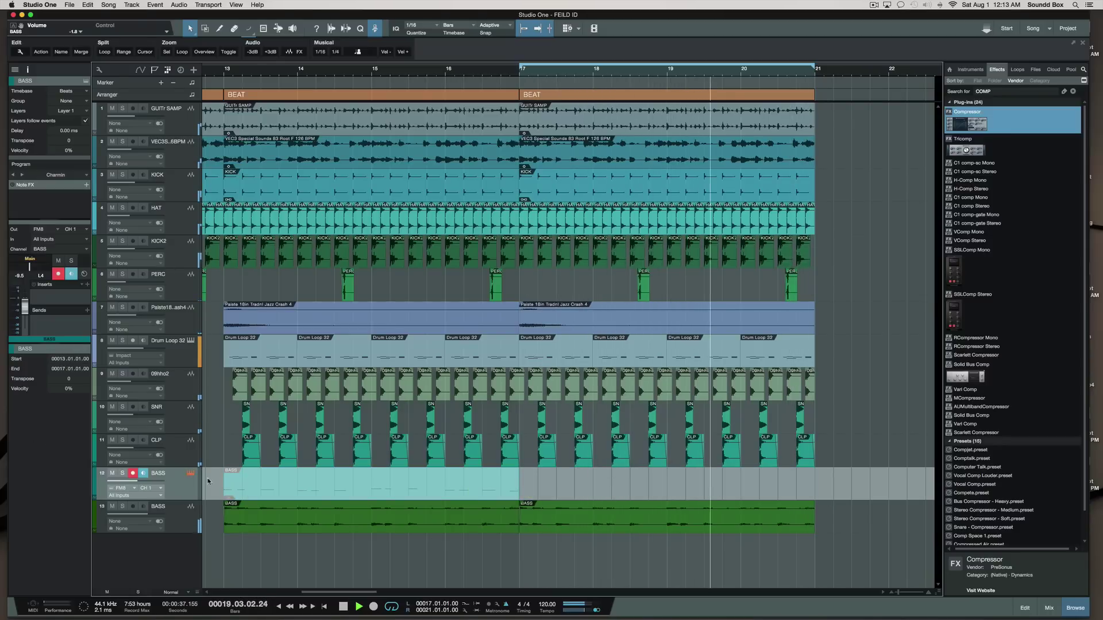
Step: Load FM8's Synth Lead Cutsynth preset on BASS track 12
{"action": "left_click", "coordinate": [190, 472]}
{"action": "key", "text": "space"}
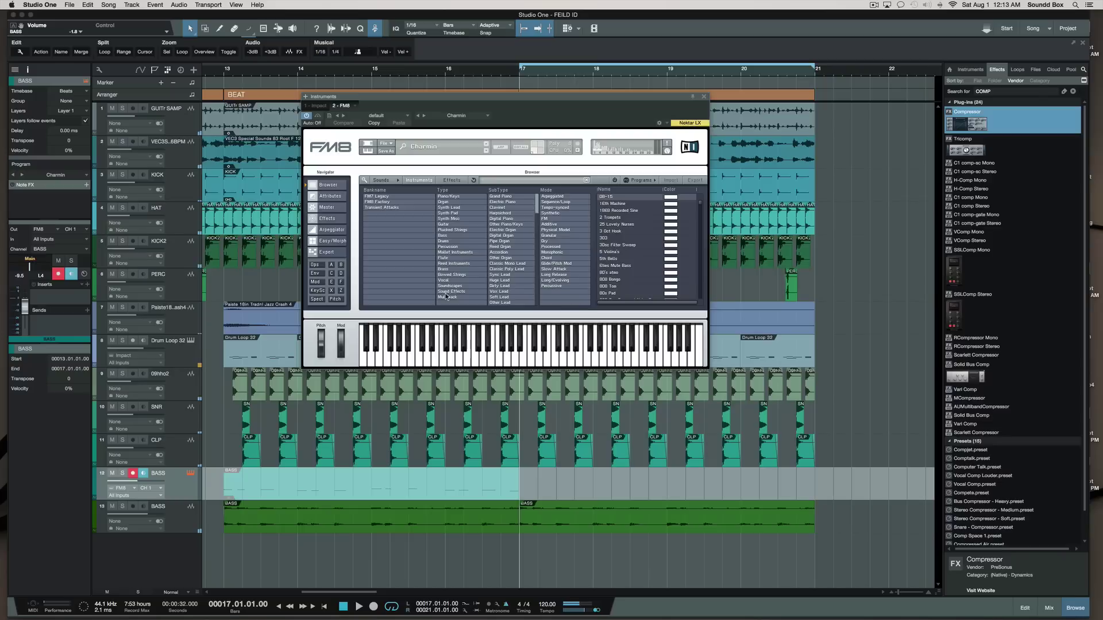
{"action": "left_click", "coordinate": [450, 208]}
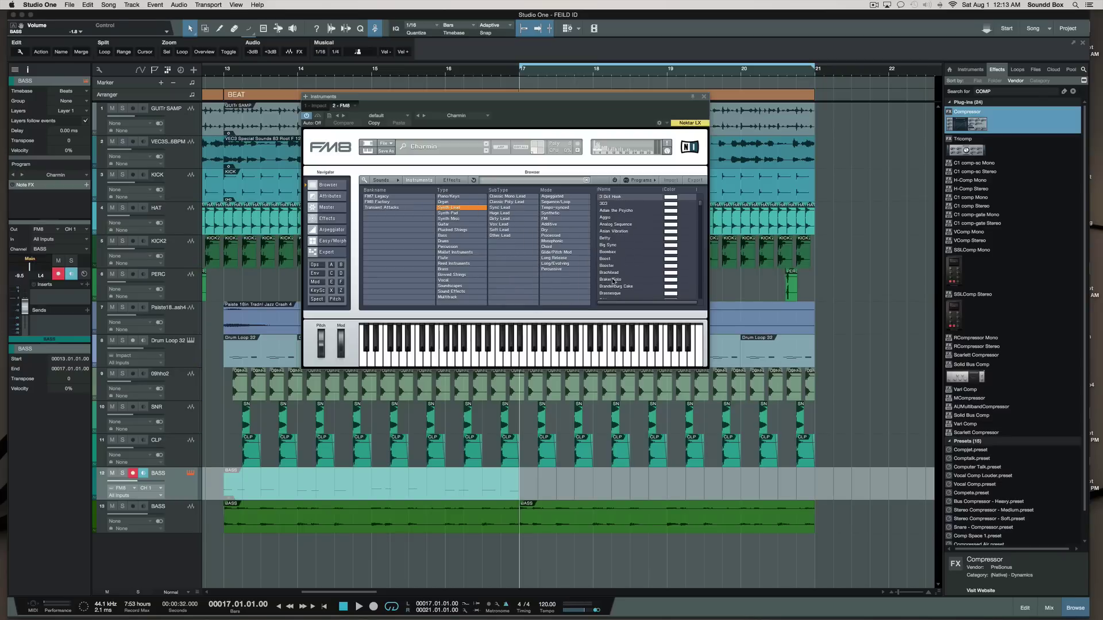
{"action": "left_click", "coordinate": [608, 260]}
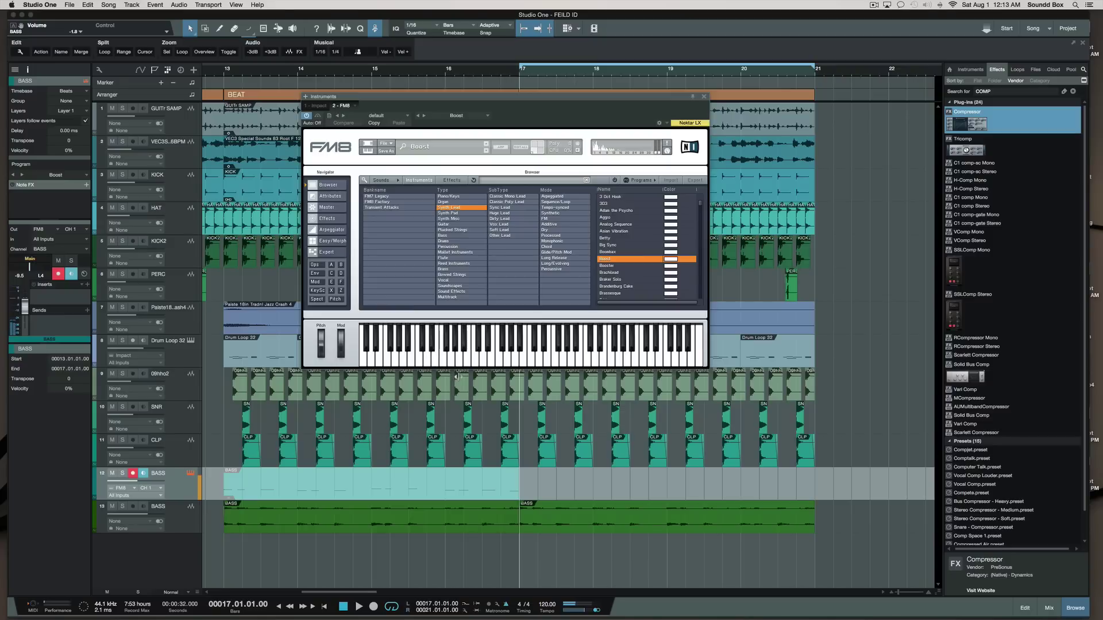
Step: Record a lead melody across bars 17–21 and open the new part in the note editor
{"action": "key", "text": "space"}
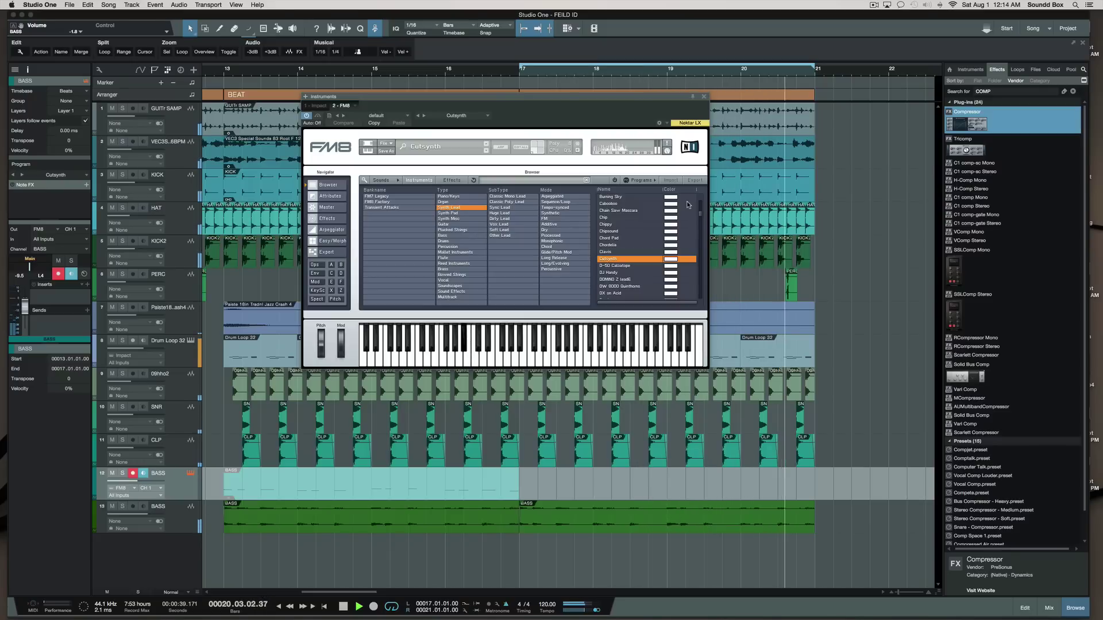
{"action": "key", "text": "KP_Multiply"}
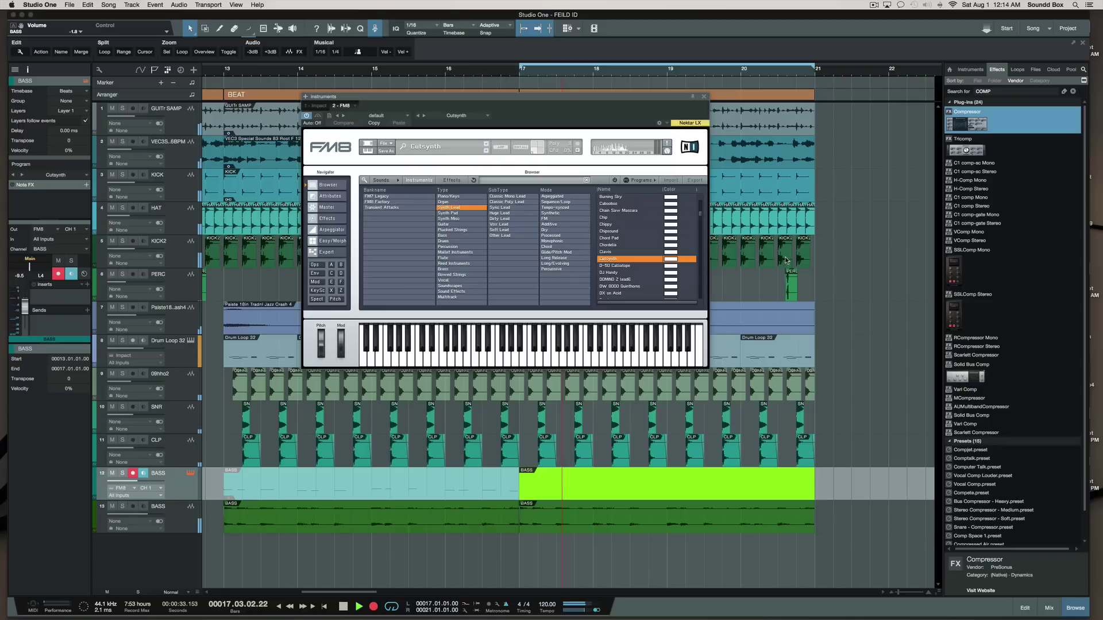
{"action": "key", "text": "KP_Multiply"}
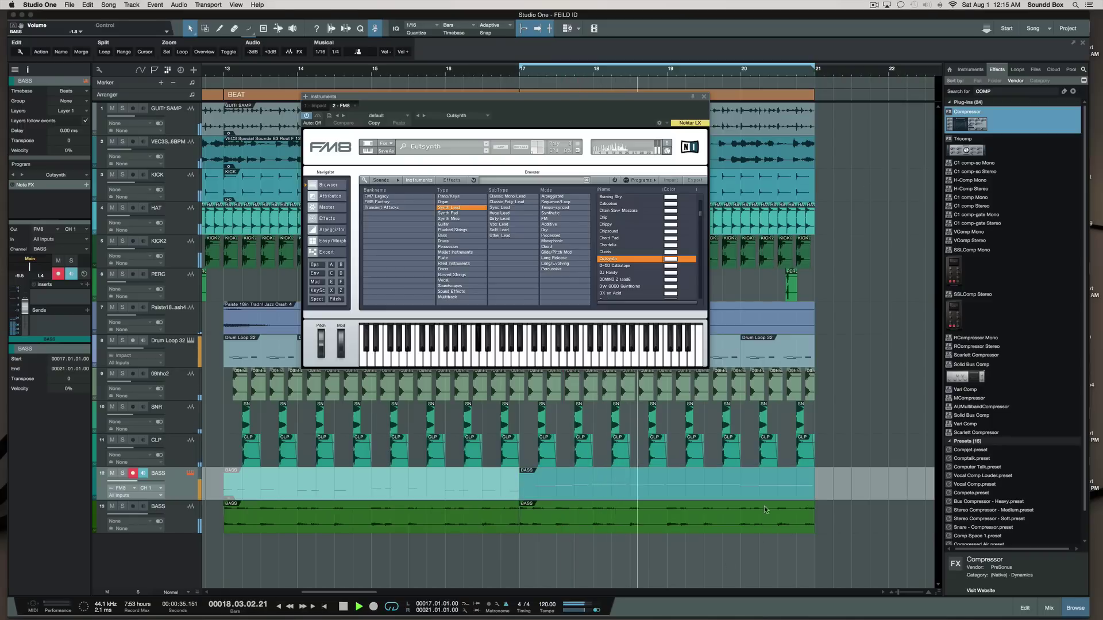
{"action": "double_click", "coordinate": [738, 479]}
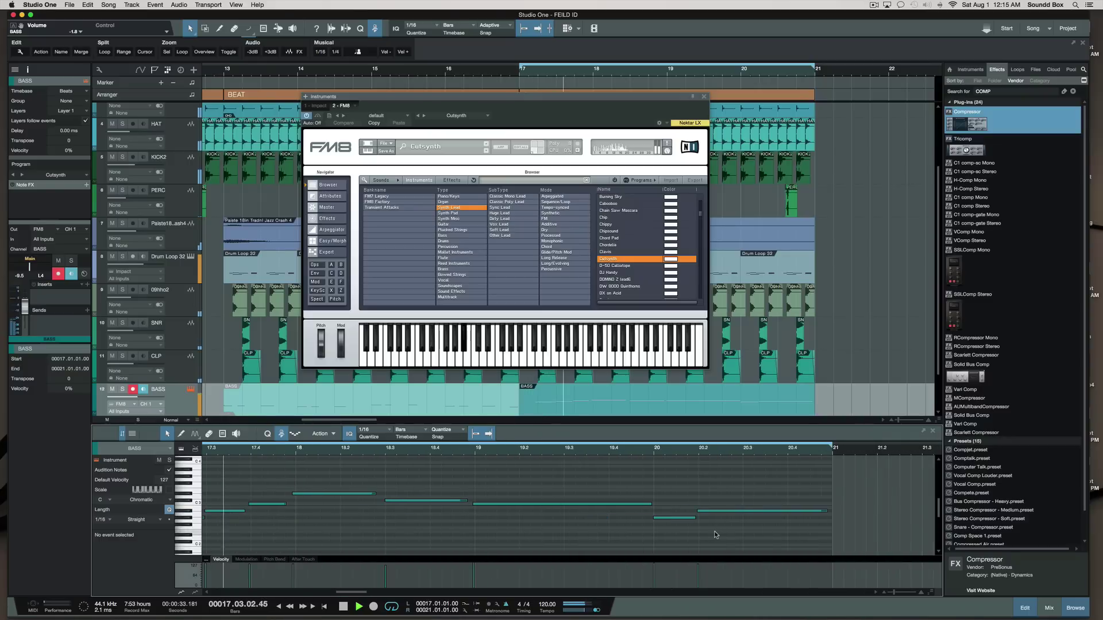
Step: Delete the G#2 note and extend the A#2 note to start at bar 20
{"action": "left_click", "coordinate": [685, 518]}
{"action": "key", "text": "Delete"}
{"action": "left_click", "coordinate": [698, 511]}
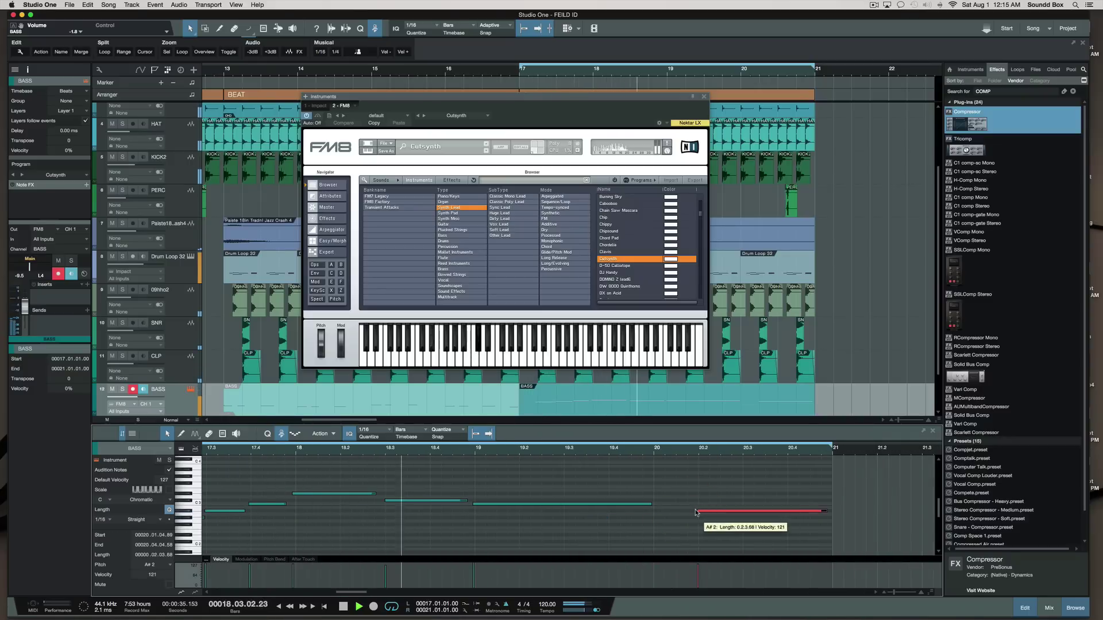
{"action": "left_click_drag", "start_coordinate": [697, 511], "coordinate": [649, 512]}
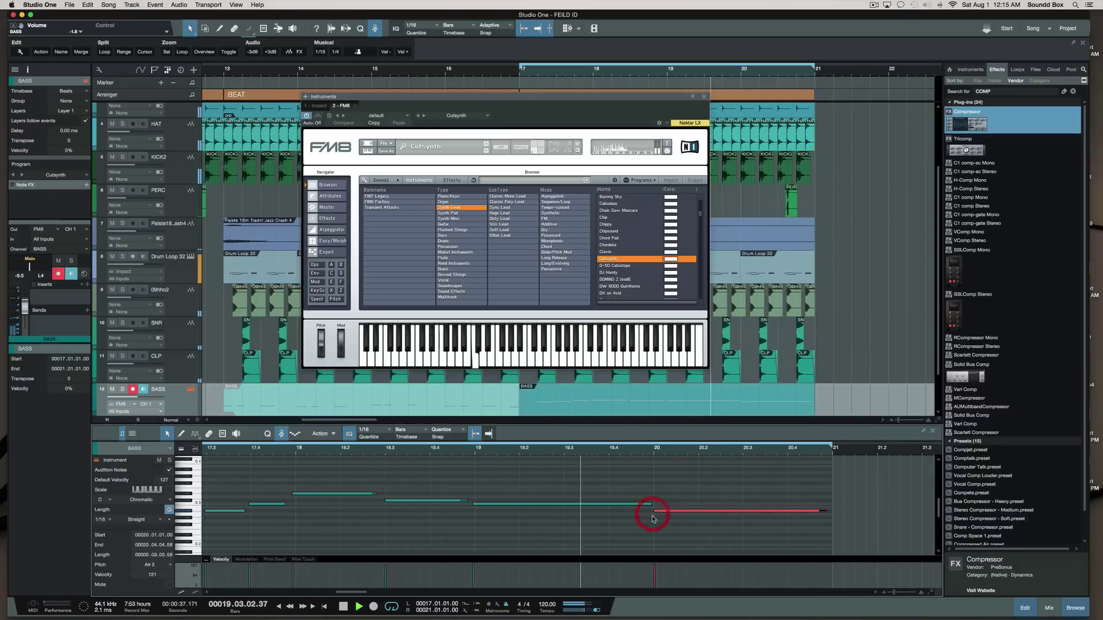
Step: Quantize all notes to the 1/16 grid, close FM8, and stop playback
{"action": "key", "text": "super+a"}
{"action": "key", "text": "q"}
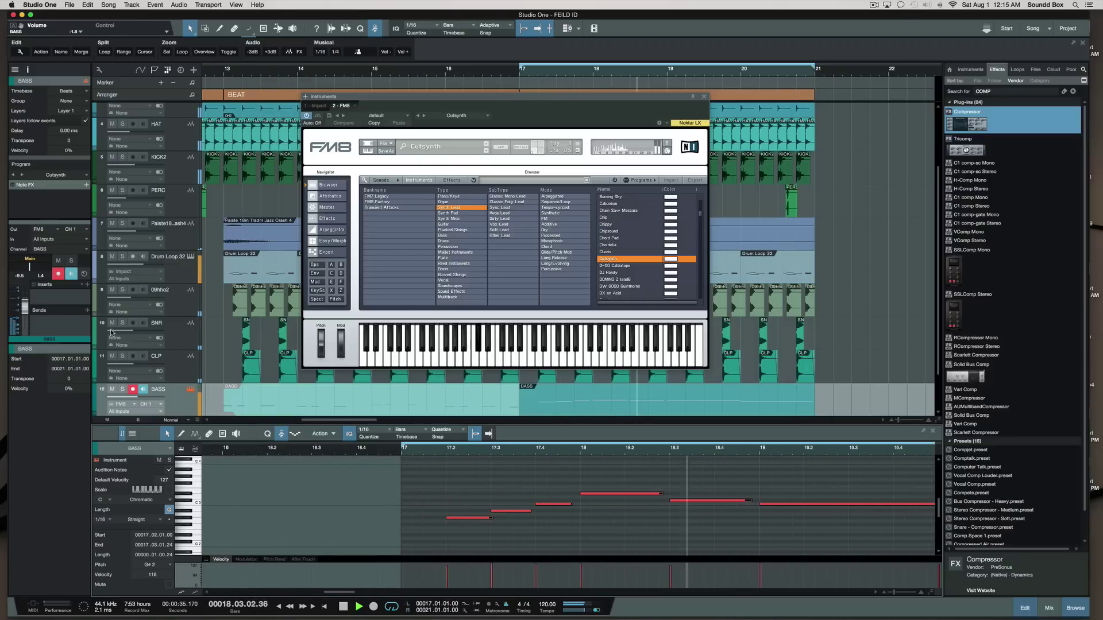
{"action": "left_click", "coordinate": [704, 96]}
{"action": "scroll", "coordinate": [606, 249], "scroll_direction": "down", "scroll_amount": 2}
{"action": "key", "text": "space"}
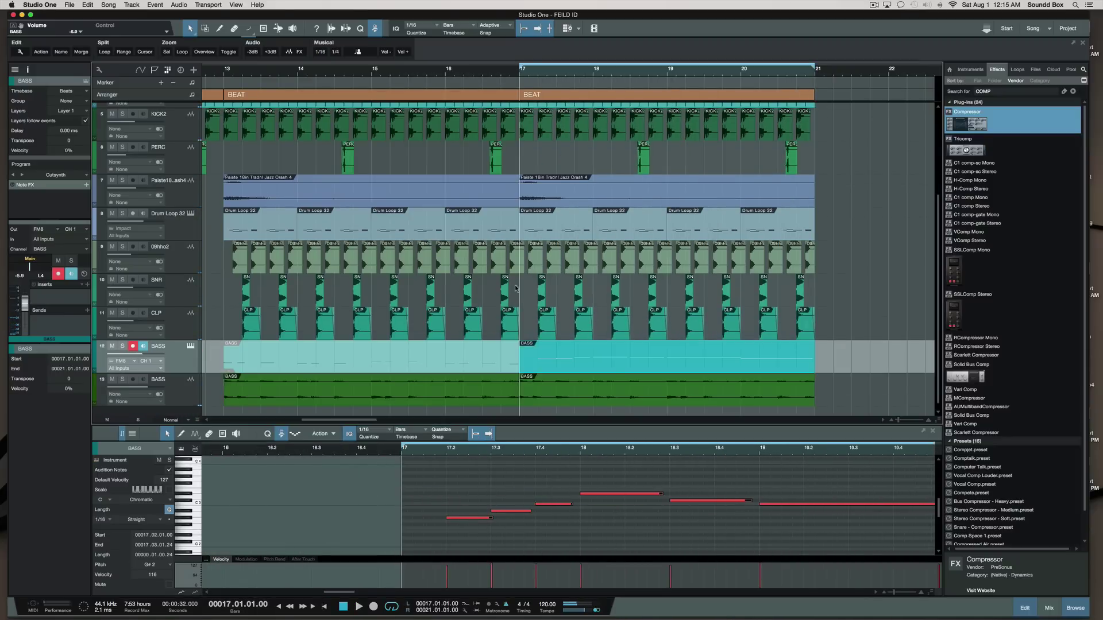
{"action": "scroll", "coordinate": [570, 252], "scroll_direction": "right", "scroll_amount": 2}
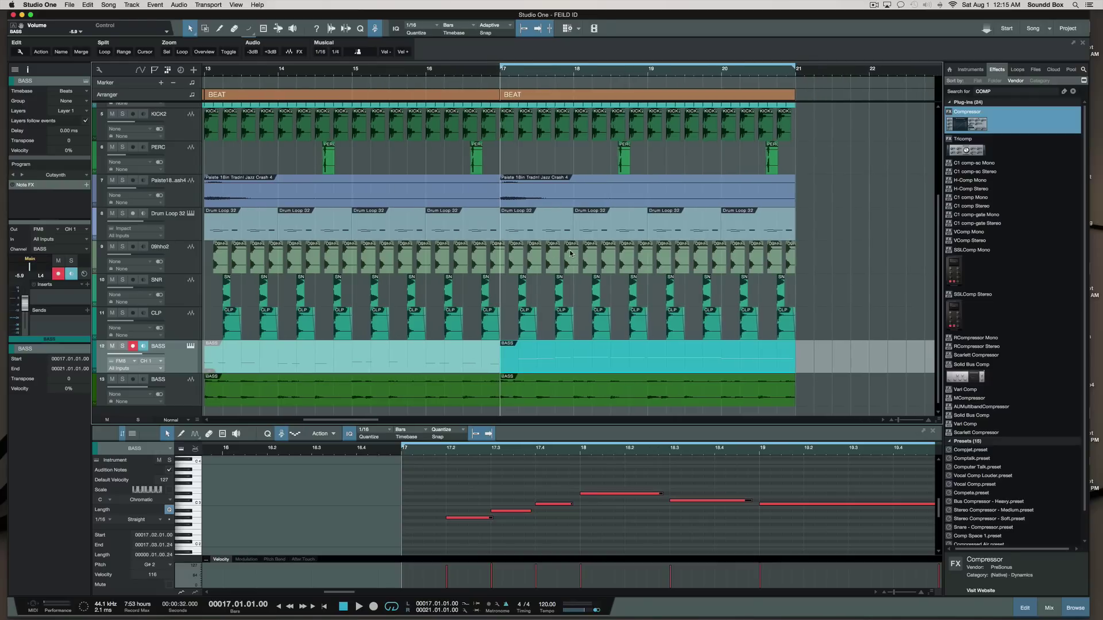
{"action": "scroll", "coordinate": [570, 253], "scroll_direction": "right", "scroll_amount": 10}
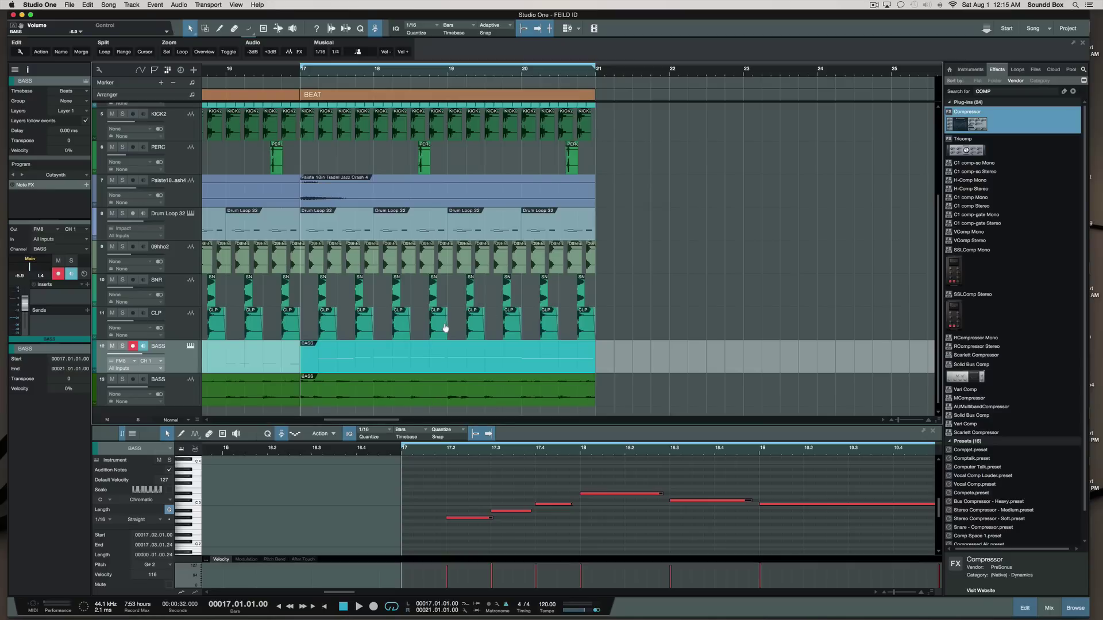
{"action": "left_click", "coordinate": [589, 77]}
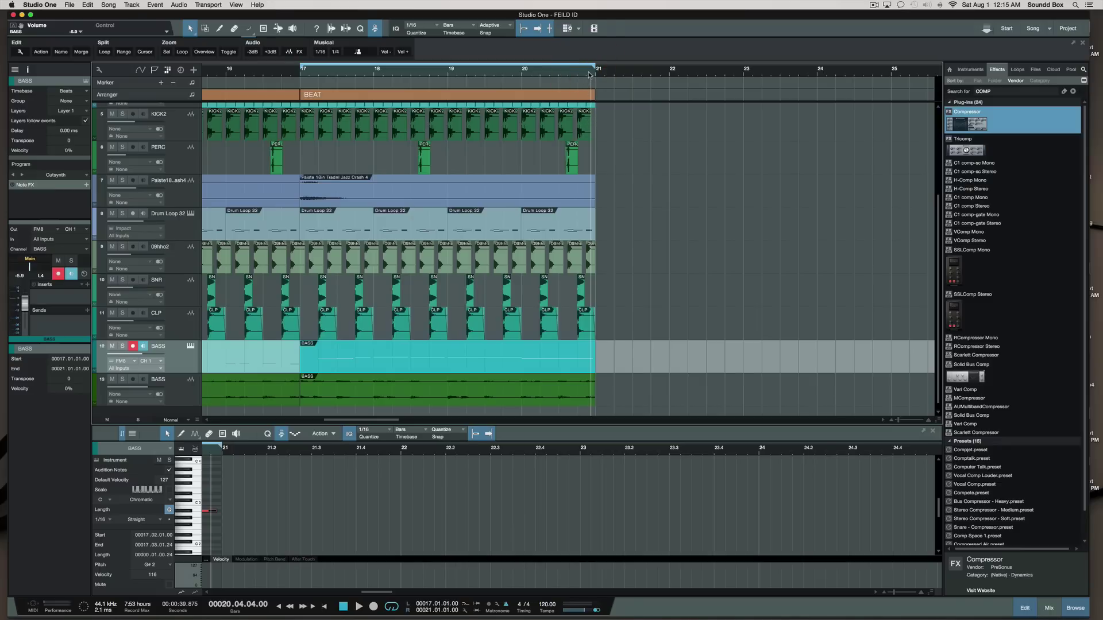
{"action": "scroll", "coordinate": [529, 91], "scroll_direction": "left", "scroll_amount": 5}
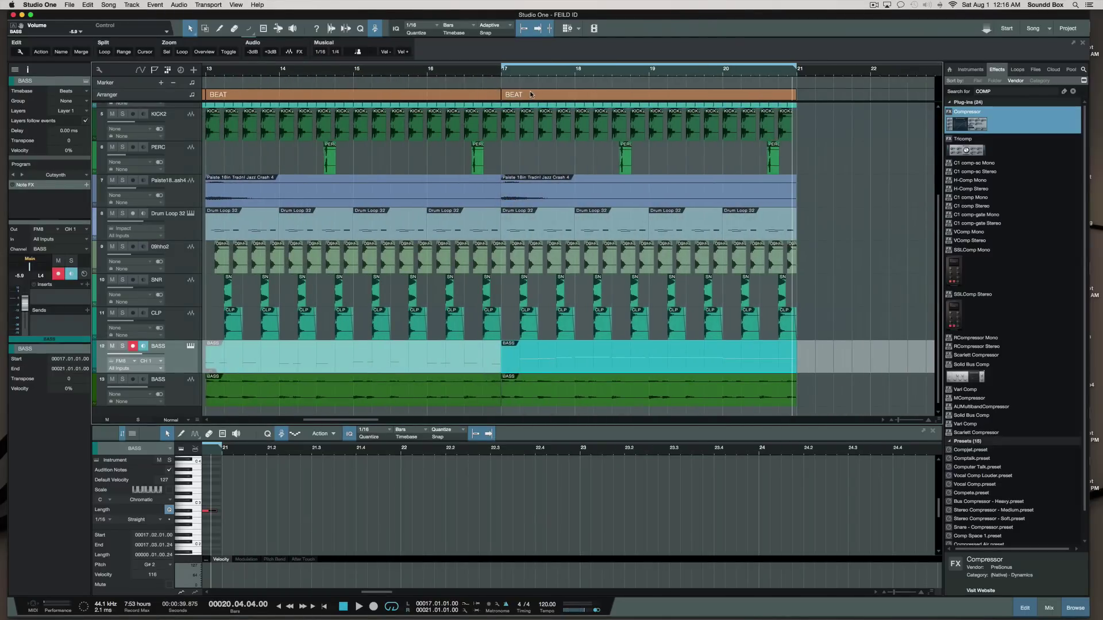
Step: Zoom out and scroll across bars 8–27 to review the three BEAT sections
{"action": "key", "text": "w"}
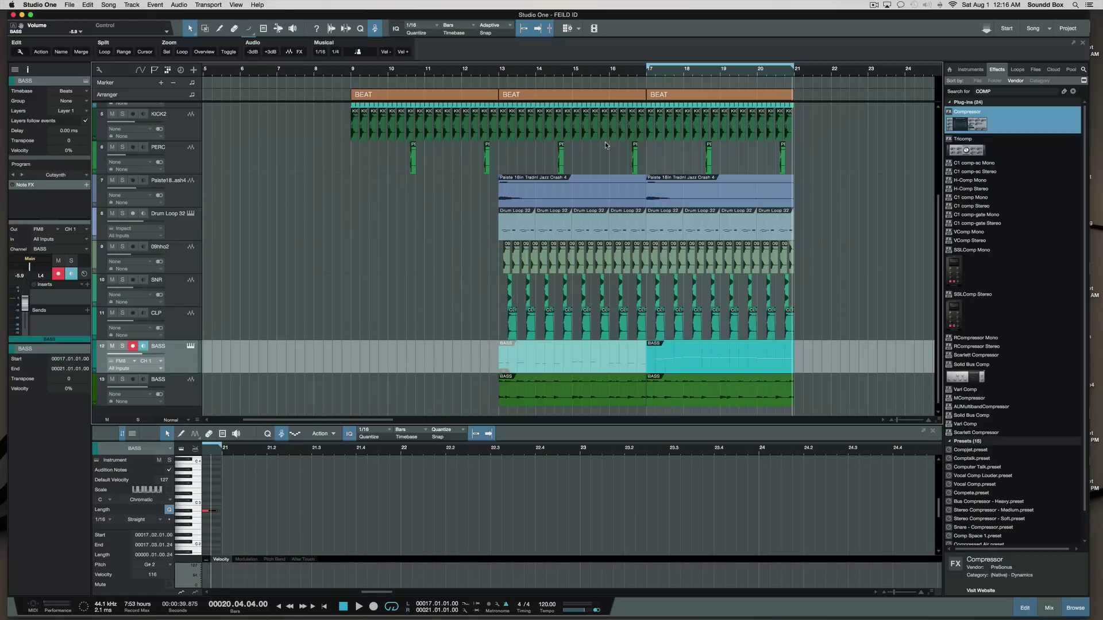
{"action": "scroll", "coordinate": [605, 142], "scroll_direction": "up", "scroll_amount": 5}
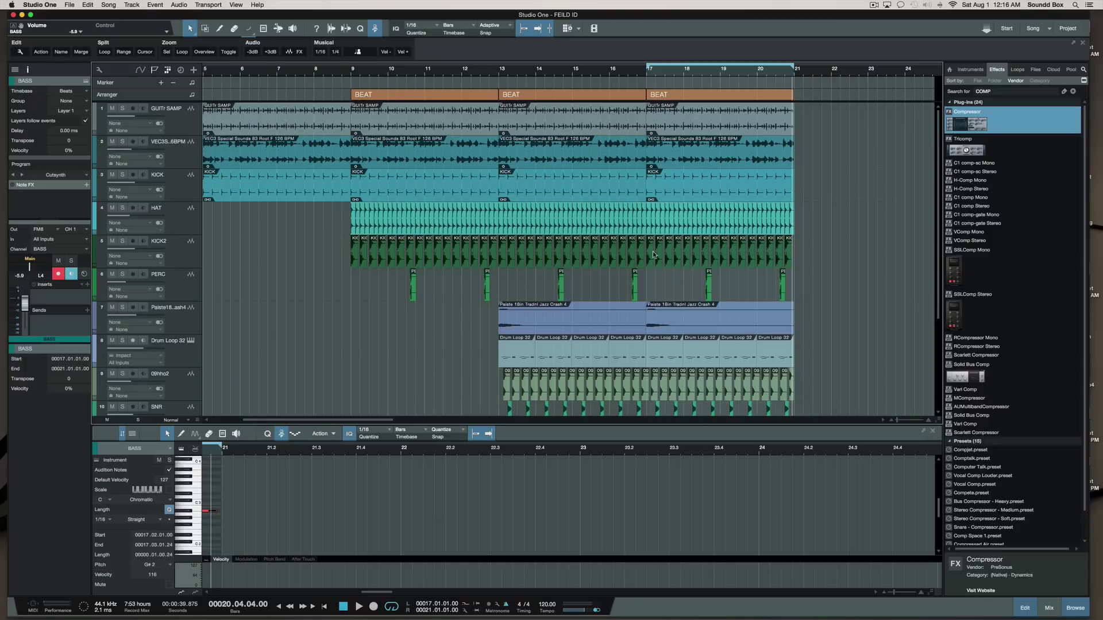
{"action": "scroll", "coordinate": [538, 215], "scroll_direction": "down", "scroll_amount": 4}
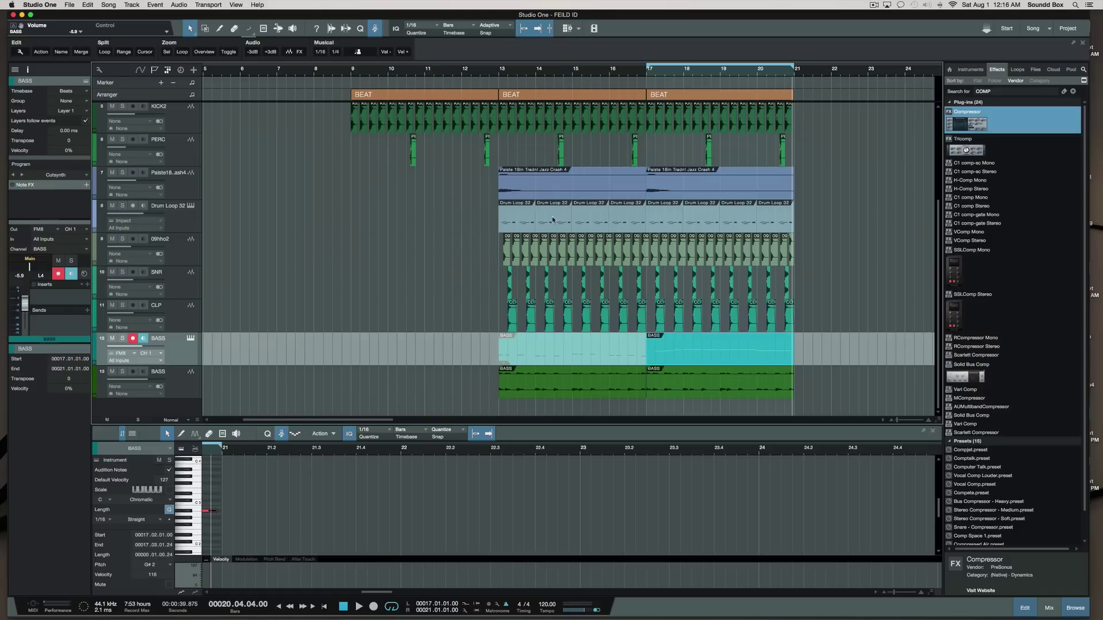
{"action": "scroll", "coordinate": [529, 262], "scroll_direction": "right", "scroll_amount": 8}
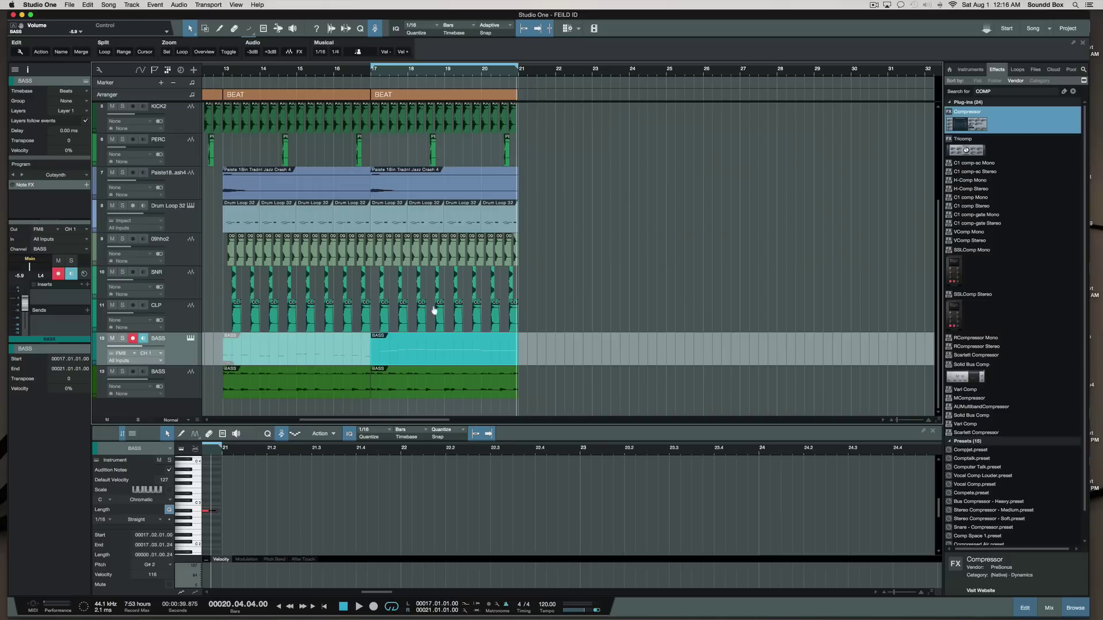
{"action": "scroll", "coordinate": [540, 254], "scroll_direction": "left", "scroll_amount": 12}
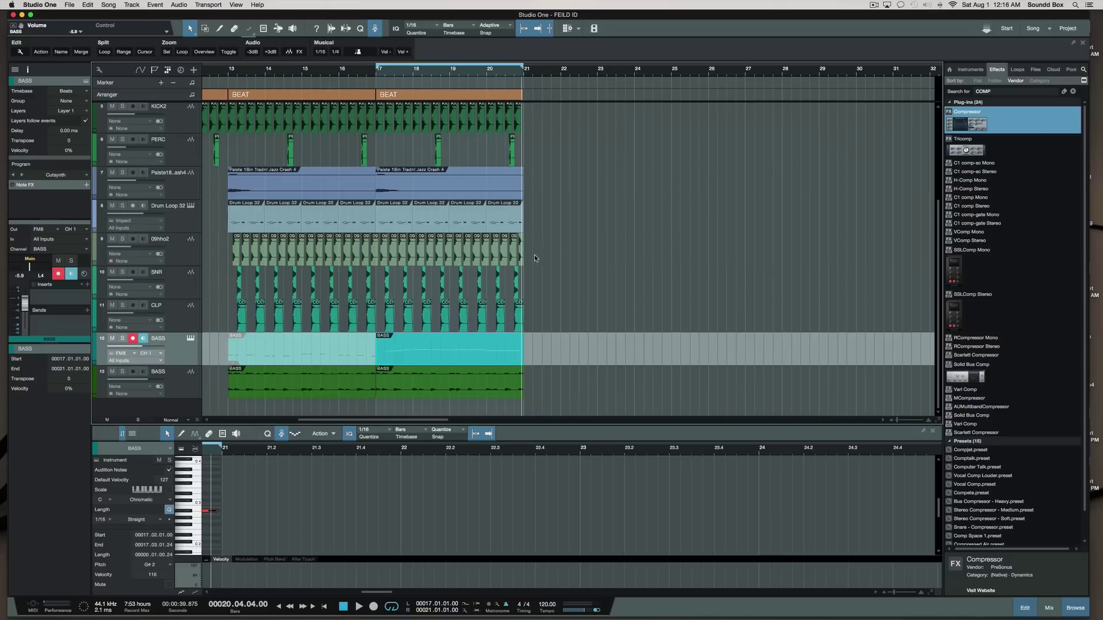
{"action": "scroll", "coordinate": [534, 258], "scroll_direction": "right", "scroll_amount": 5}
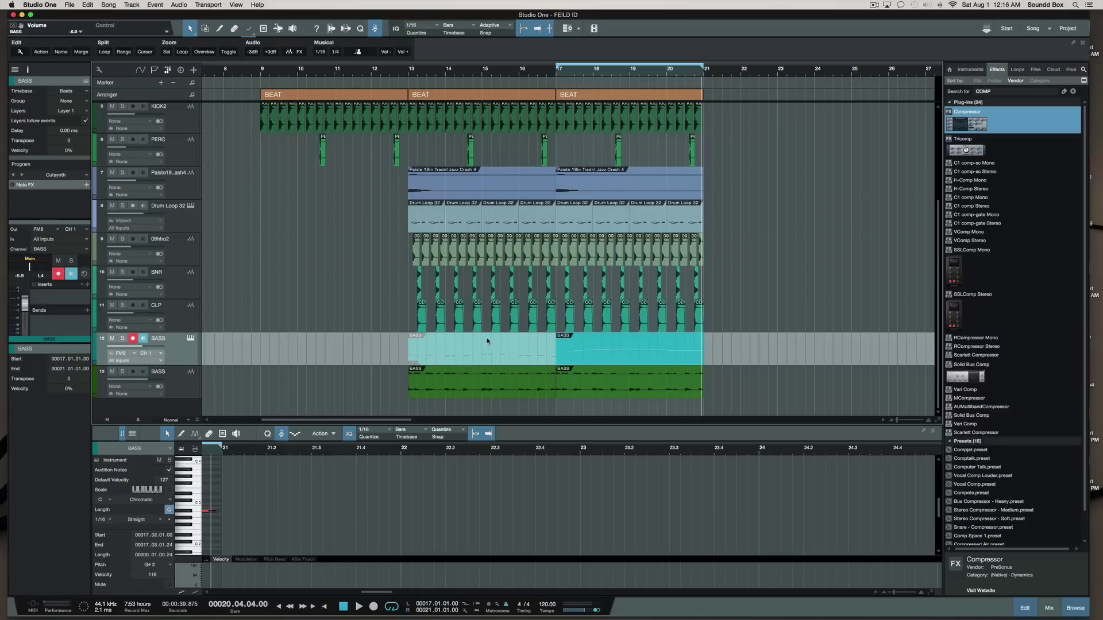
{"action": "scroll", "coordinate": [472, 326], "scroll_direction": "up", "scroll_amount": 3}
{"action": "scroll", "coordinate": [555, 263], "scroll_direction": "down", "scroll_amount": 3}
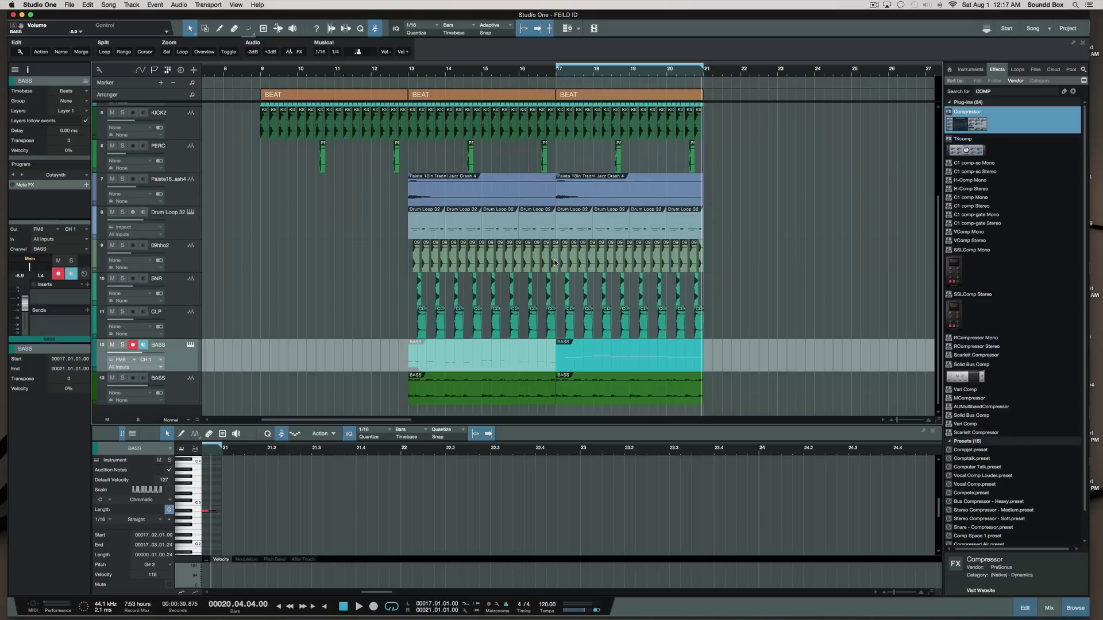